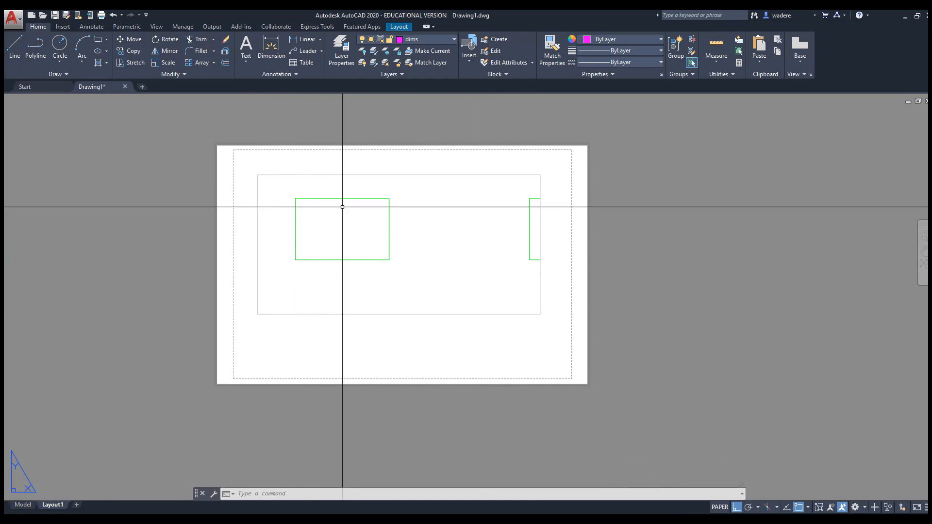
# - Switch from the layout to model space and place a linear dimension above the left rectangle, across its top edge
pyautogui.click(343, 174)
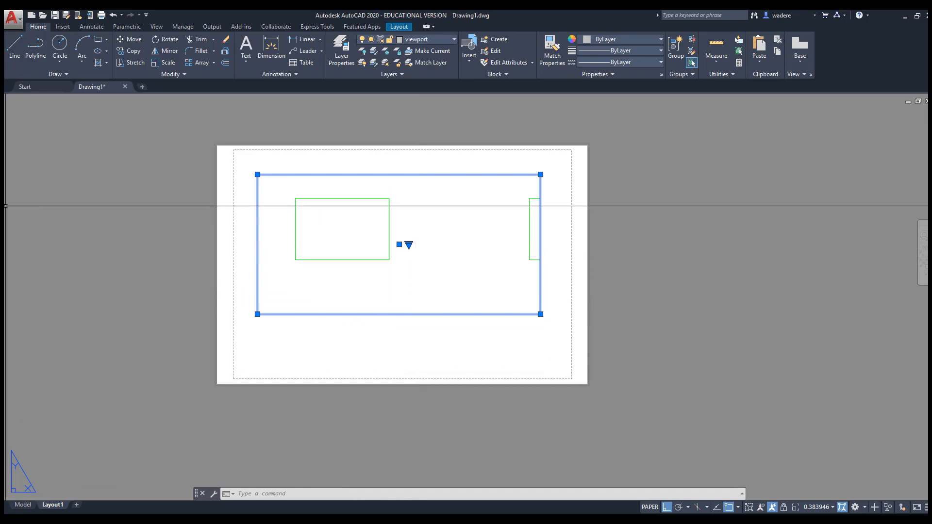
pyautogui.click(22, 506)
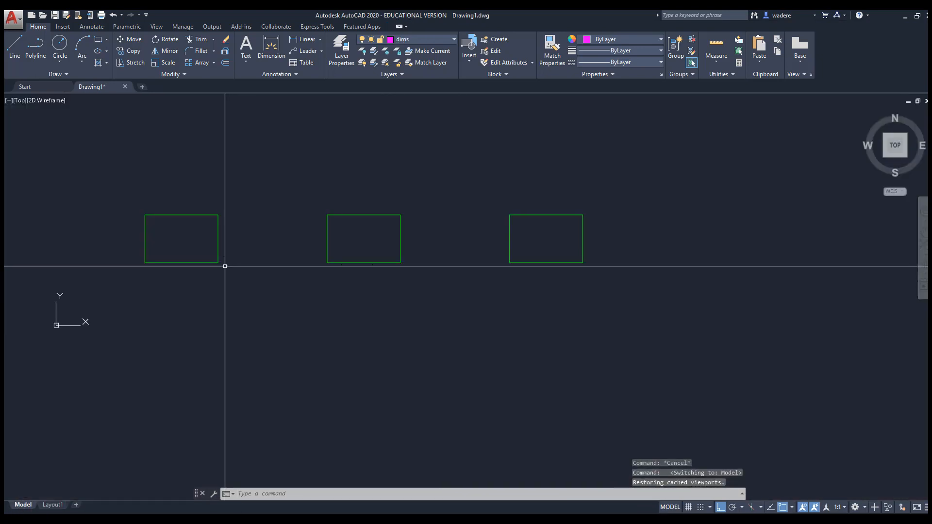
pyautogui.moveTo(285, 326); pyautogui.dragTo(332, 324, button='middle')
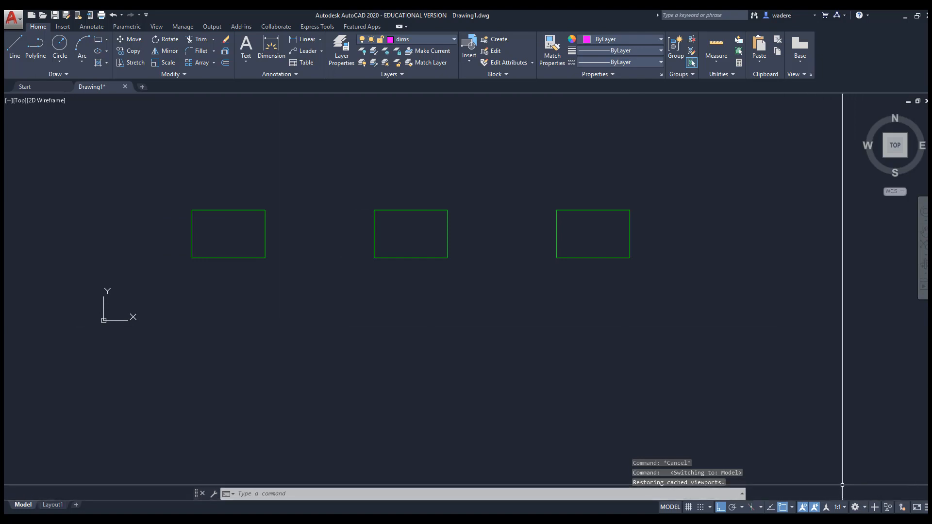
pyautogui.click(97, 27)
pyautogui.click(202, 64)
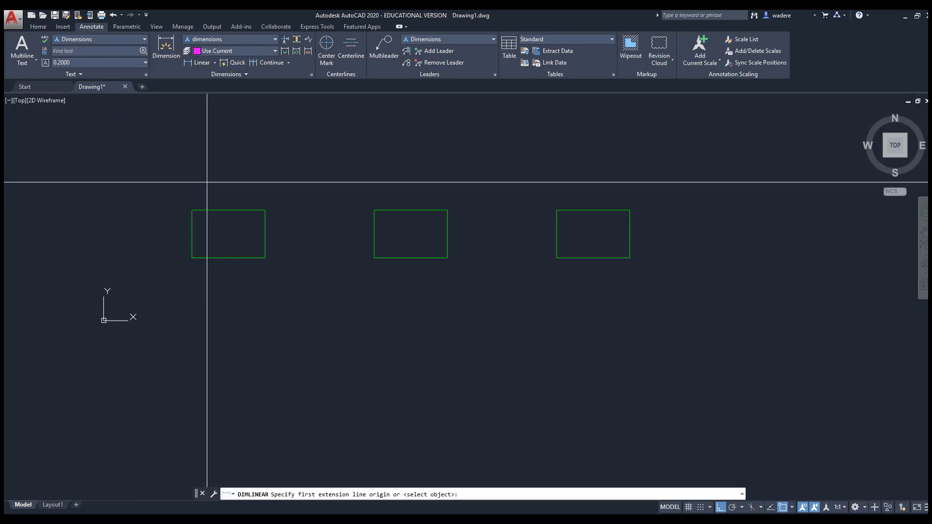
pyautogui.click(192, 210)
pyautogui.click(265, 209)
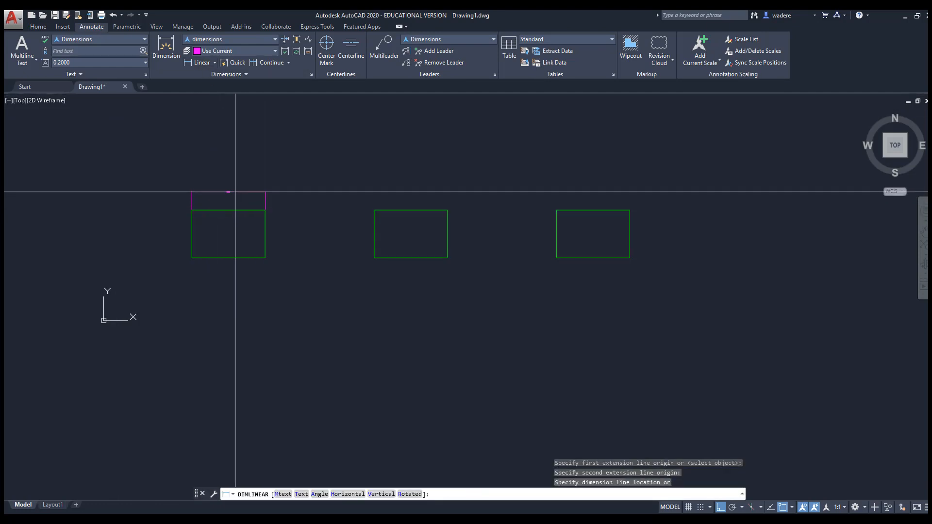
pyautogui.click(233, 195)
# - Inspect the new dimension's text, try the annotation scale 1/8" = 1'-0" in model space, and undo that scale change
pyautogui.scroll(5, 229, 207)
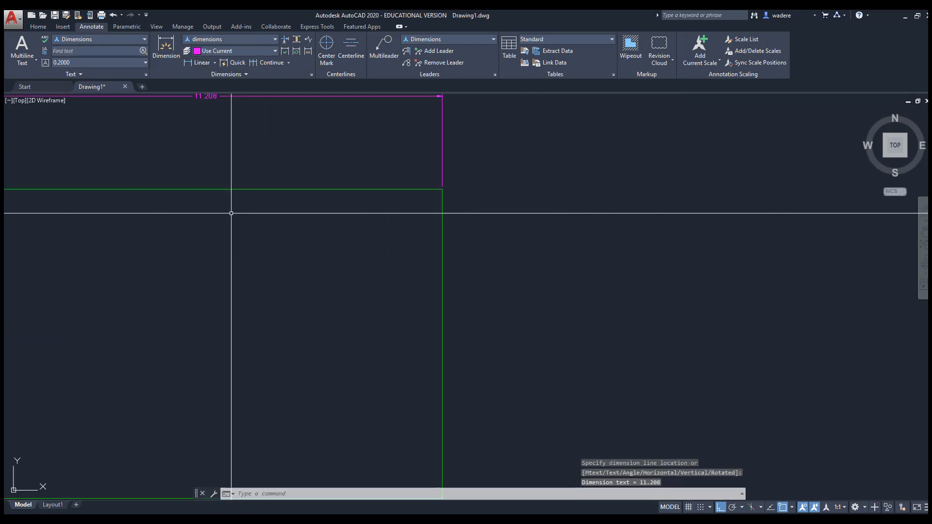
pyautogui.scroll(-2, 311, 238)
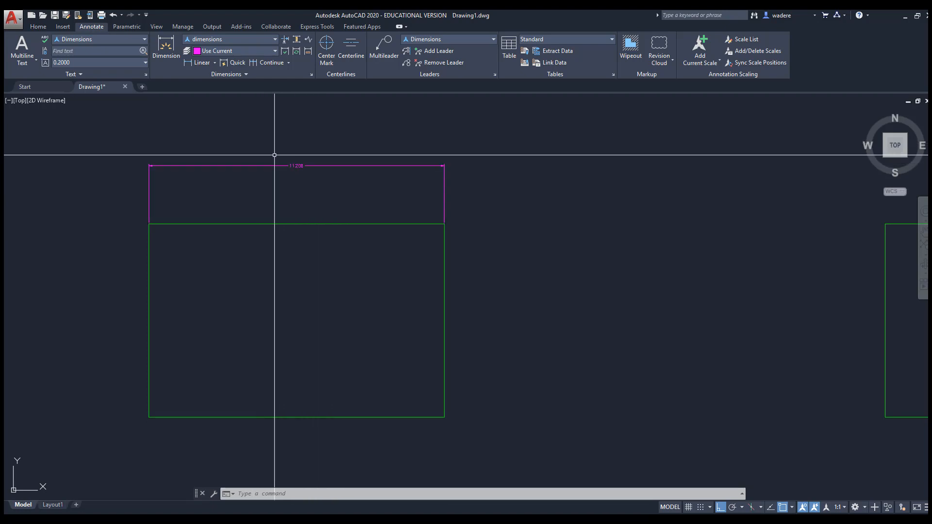
pyautogui.scroll(-6, 262, 204)
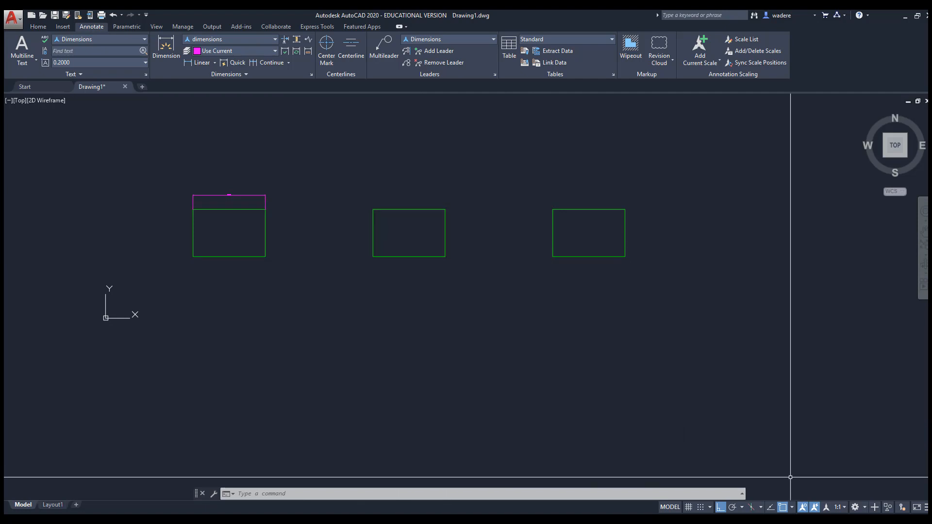
pyautogui.click(844, 508)
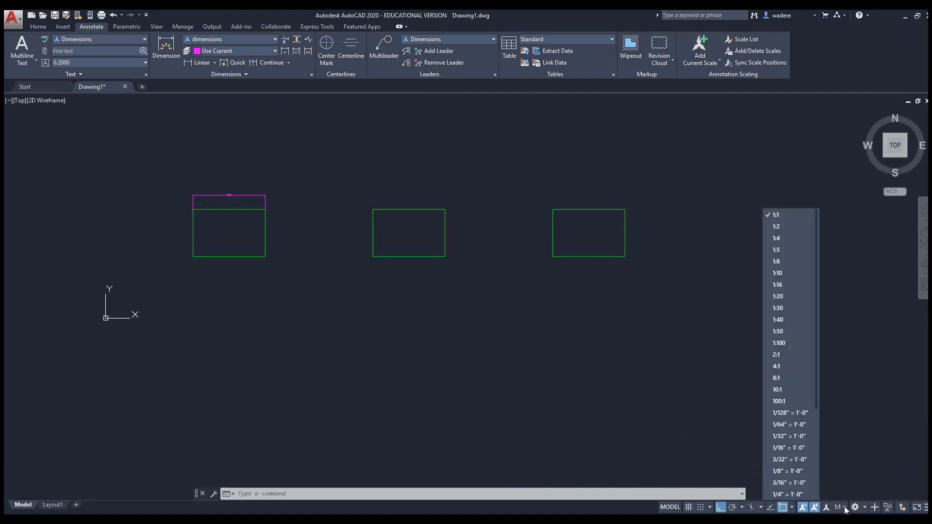
pyautogui.click(788, 471)
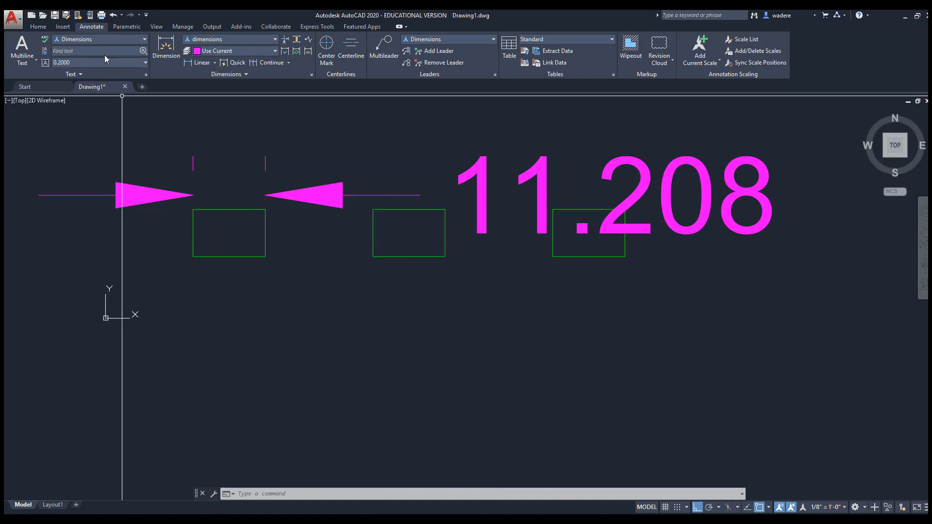
pyautogui.click(113, 16)
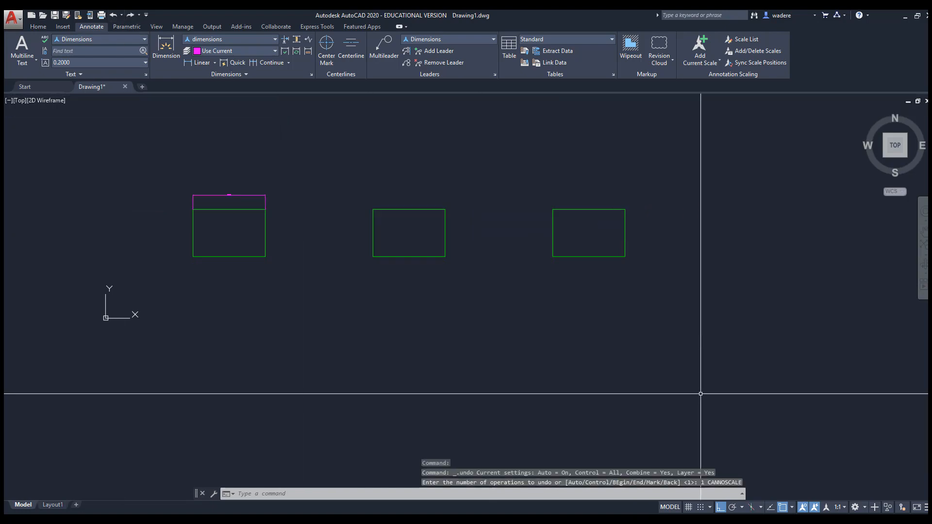
# - Set the model space annotation scale to 1" = 1'-0"
pyautogui.click(844, 508)
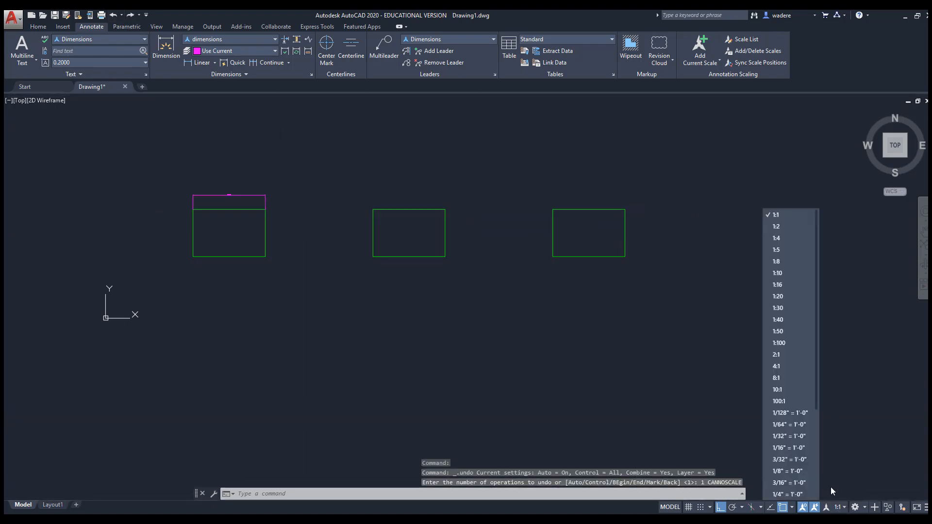
pyautogui.scroll(-3, 779, 453)
pyautogui.click(784, 476)
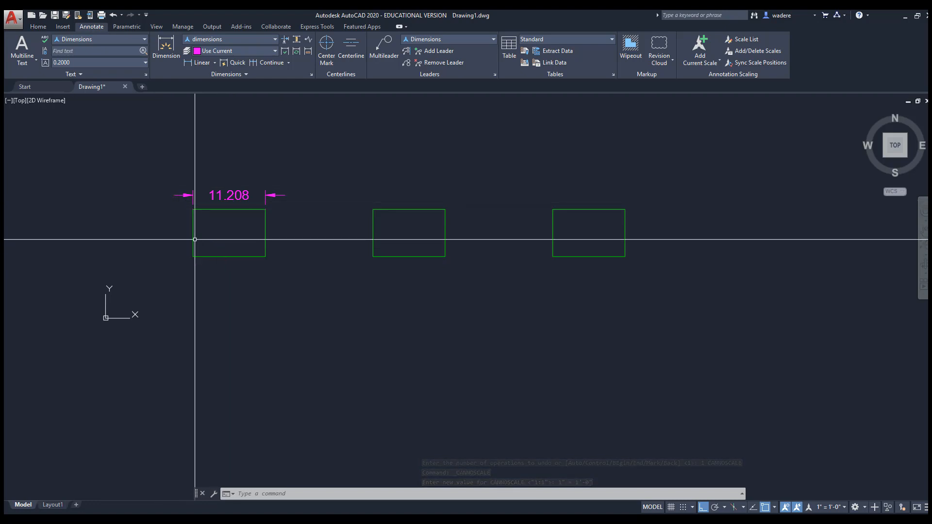
# - Add a linear dimension across the top edge of the middle rectangle, in line with the left rectangle's dimension
pyautogui.click(201, 64)
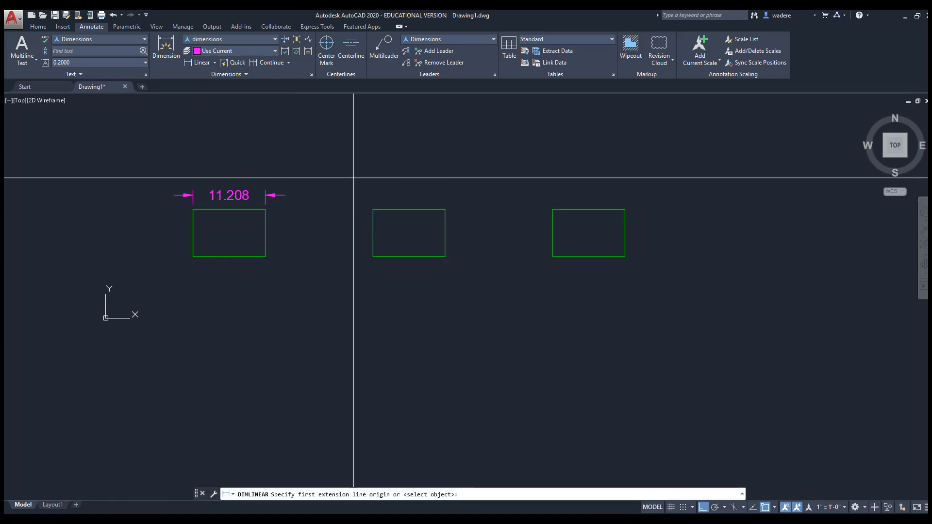
pyautogui.scroll(6, 353, 183)
pyautogui.click(374, 237)
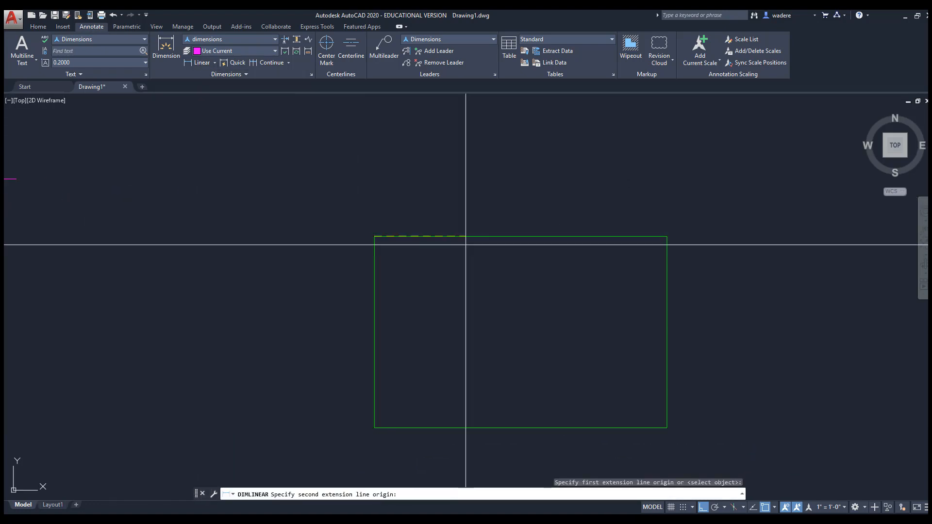
pyautogui.click(666, 237)
pyautogui.scroll(-4, 547, 181)
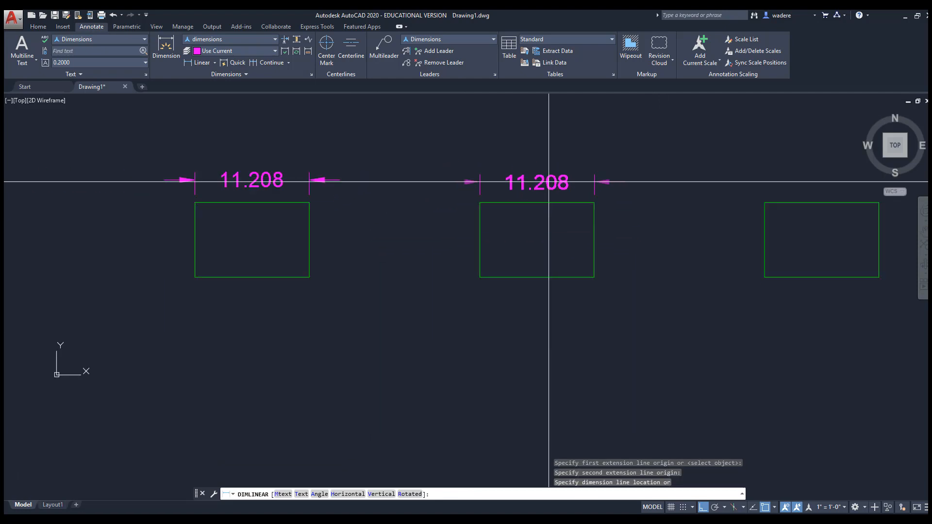
pyautogui.click(550, 180)
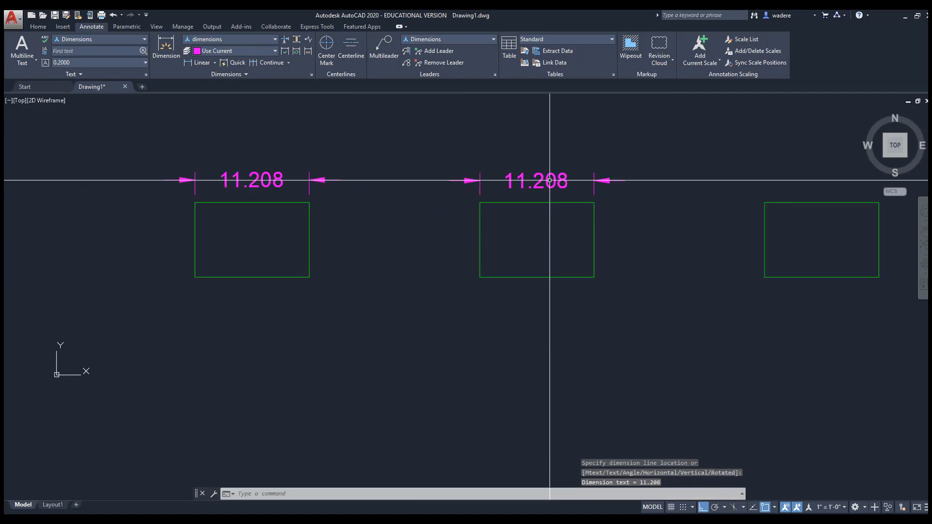
pyautogui.press('Escape')
pyautogui.press('Escape')
# - Change the model space annotation scale to 1/2" = 1'-0"
pyautogui.moveTo(671, 232); pyautogui.dragTo(525, 220, button='middle')
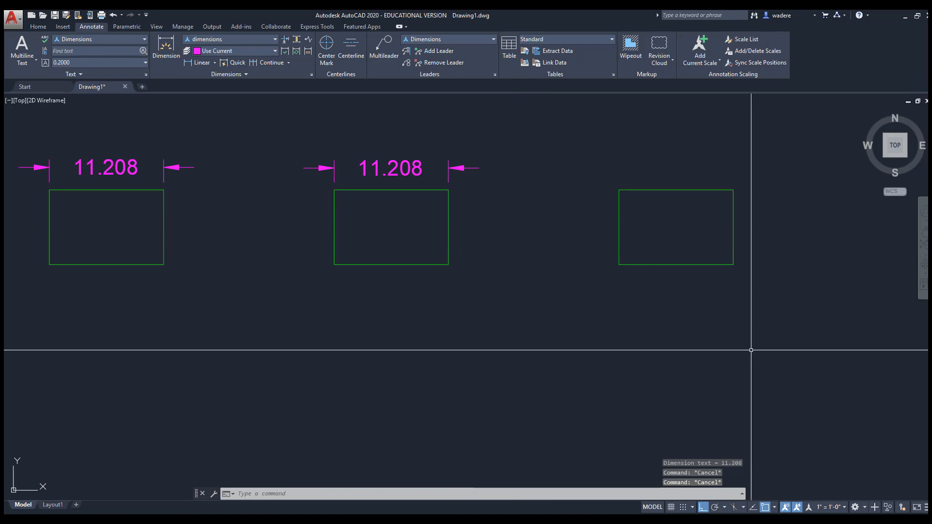
pyautogui.click(831, 506)
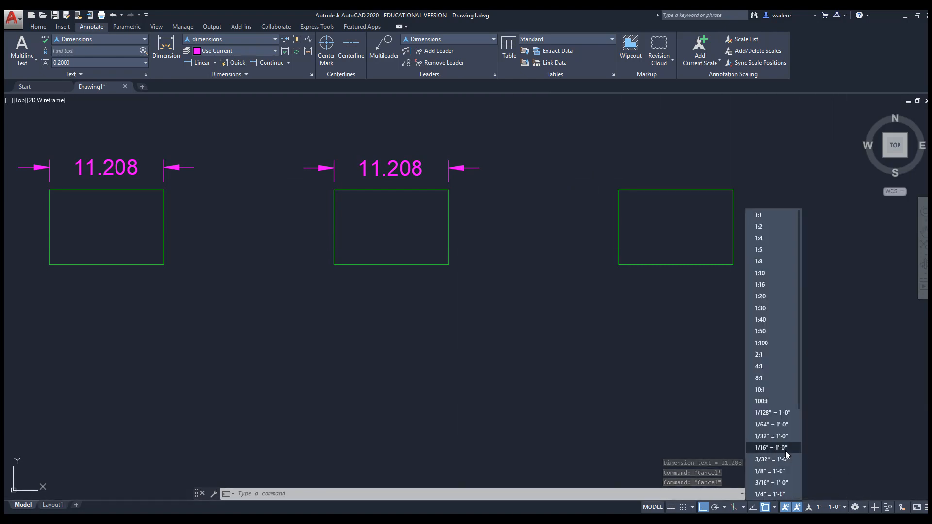
pyautogui.scroll(-2, 784, 450)
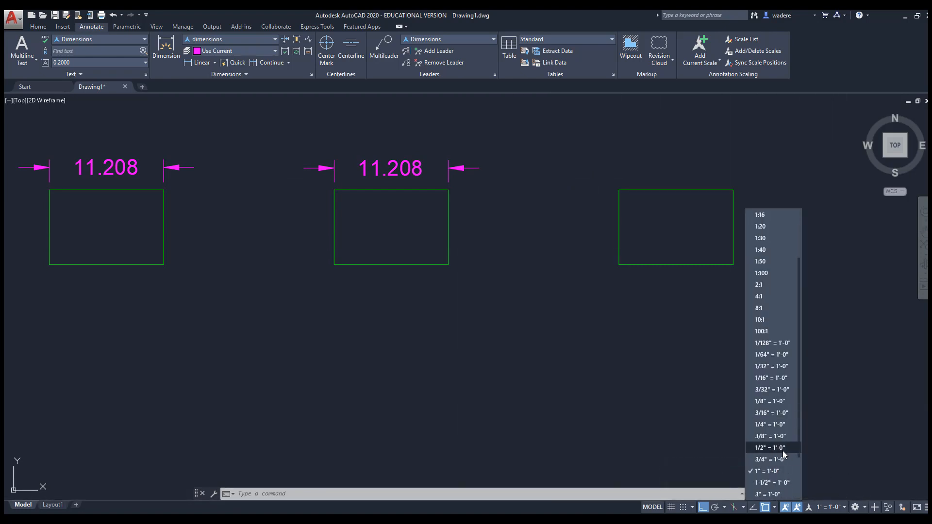
pyautogui.click(785, 449)
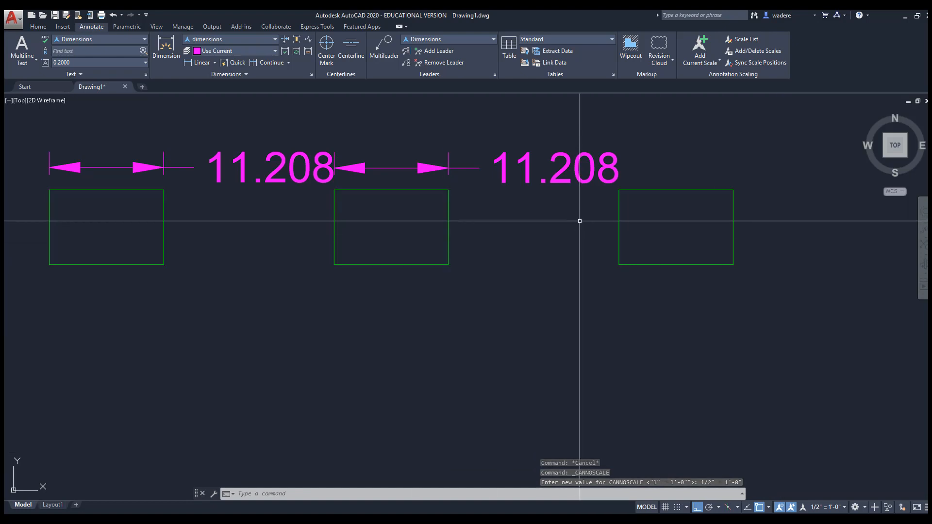
# - Move the third rectangle horizontally farther away from the middle rectangle, clear of the enlarged dimension text
pyautogui.moveTo(579, 220); pyautogui.dragTo(456, 229, button='middle')
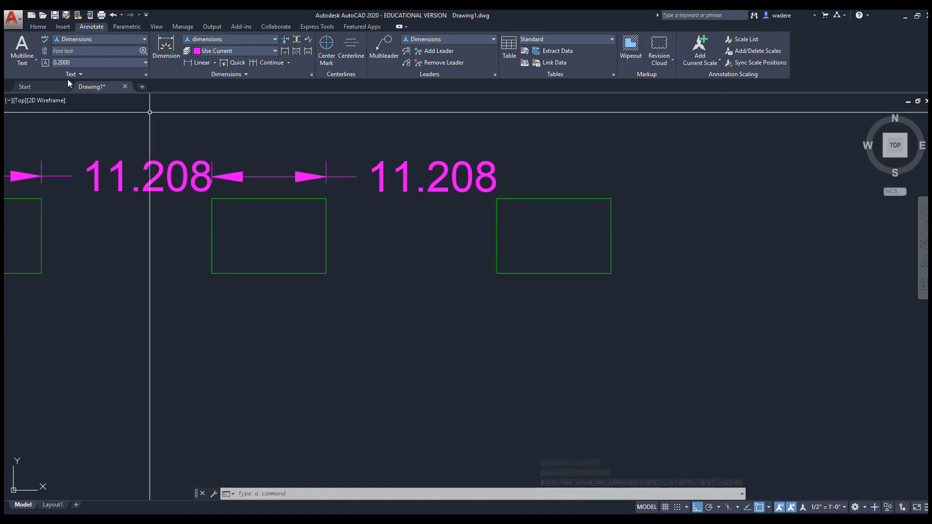
pyautogui.click(38, 27)
pyautogui.click(130, 40)
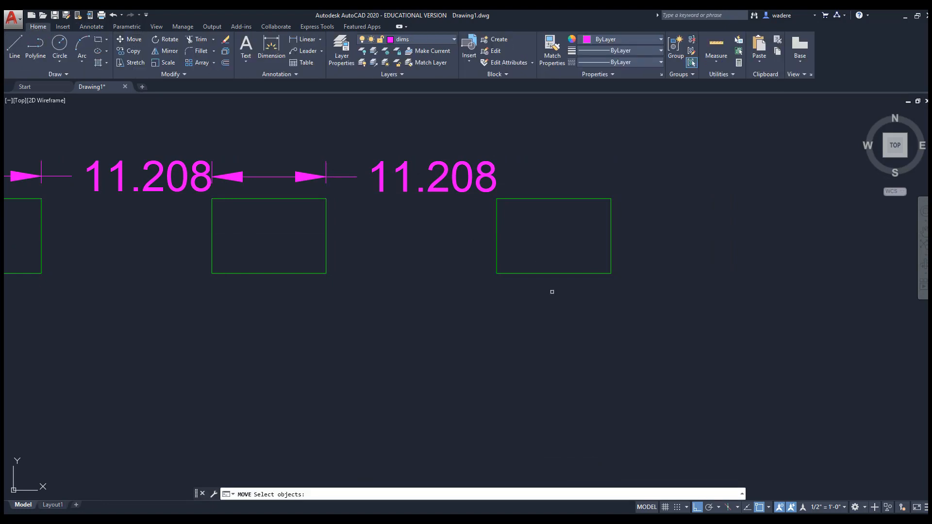
pyautogui.moveTo(551, 289); pyautogui.dragTo(518, 221)
pyautogui.press('Return')
pyautogui.click(518, 222)
pyautogui.click(655, 221)
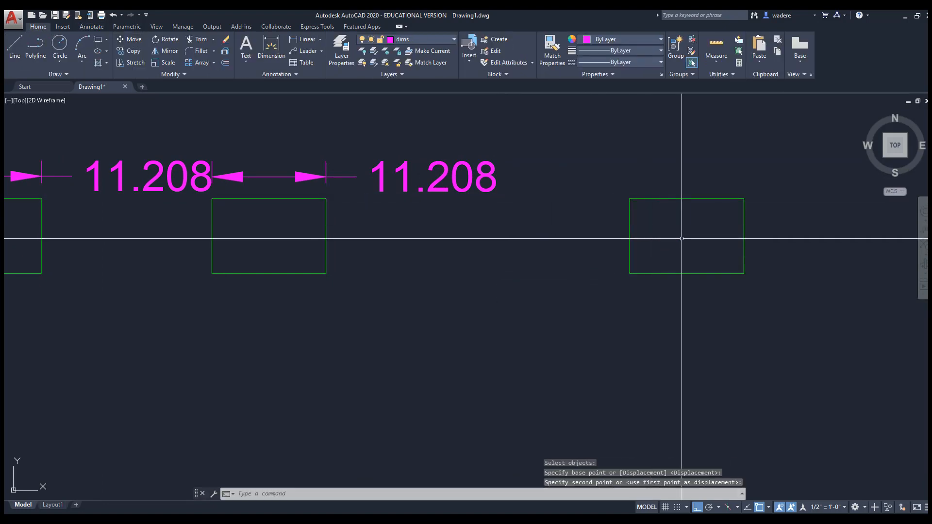
# - Add a linear dimension above the relocated third rectangle, across its top edge
pyautogui.moveTo(677, 237); pyautogui.dragTo(427, 248, button='middle')
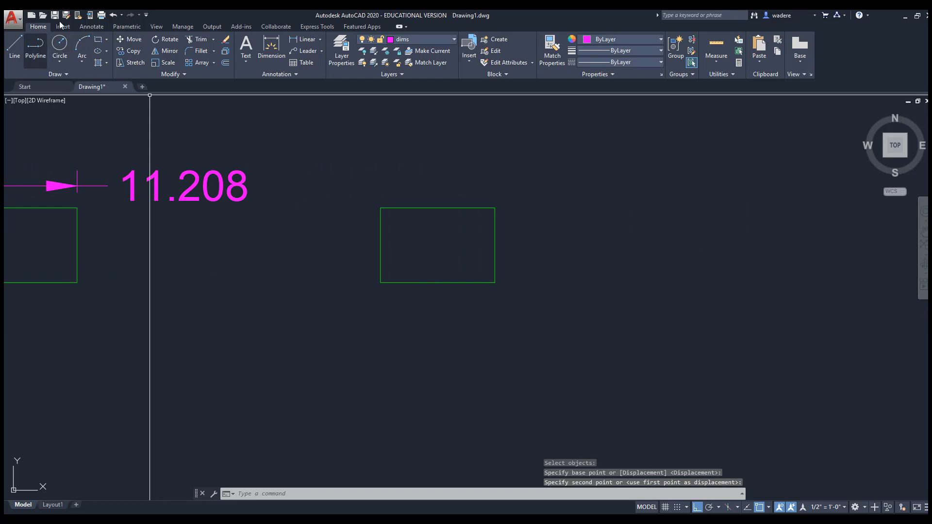
pyautogui.click(91, 26)
pyautogui.click(198, 62)
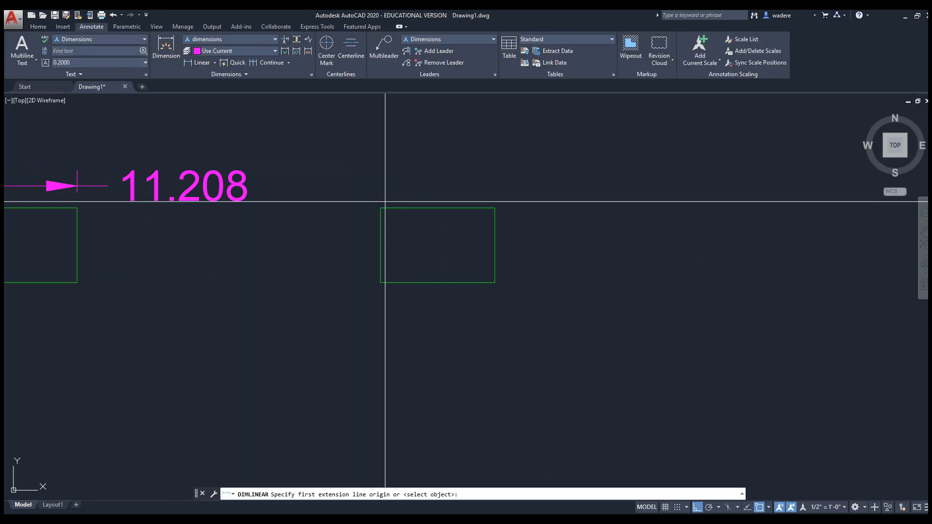
pyautogui.click(380, 207)
pyautogui.click(495, 208)
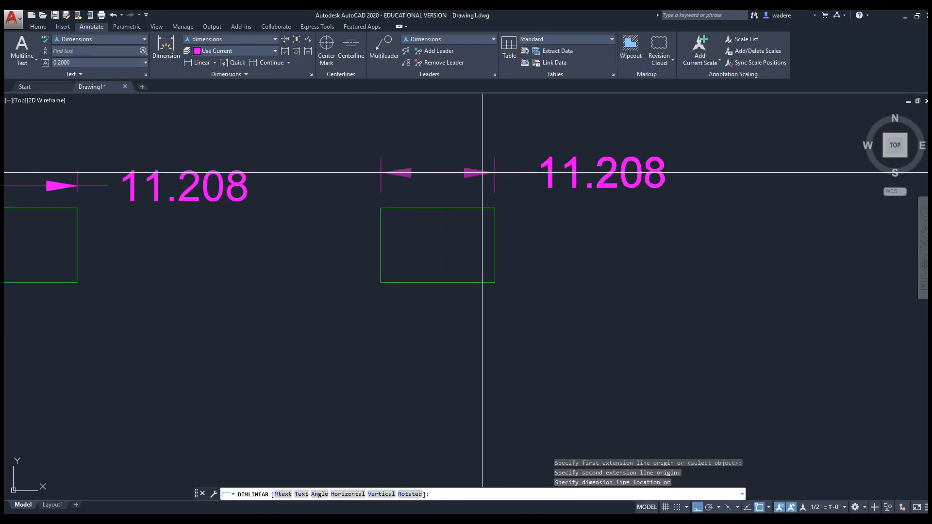
pyautogui.click(482, 172)
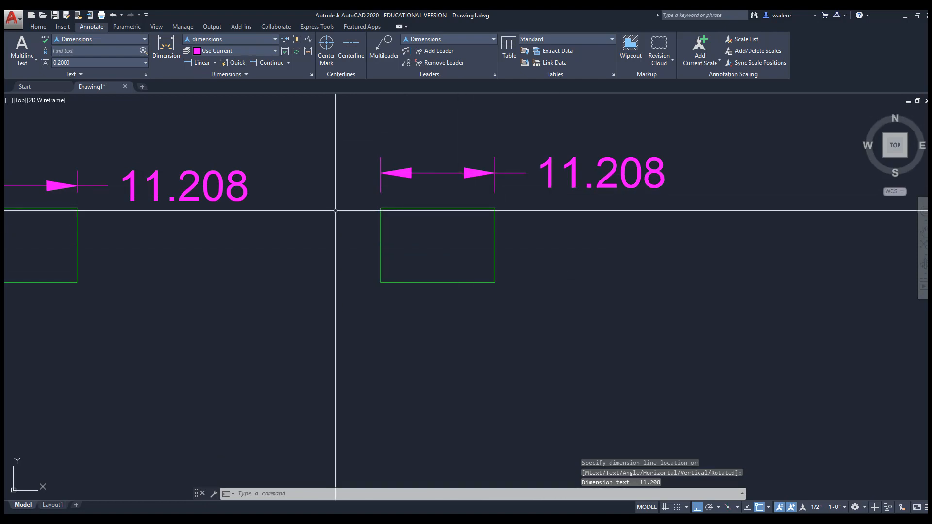
# - Switch to Layout1 and bring the whole sheet with its viewport into view
pyautogui.scroll(-4, 396, 268)
pyautogui.moveTo(374, 281); pyautogui.dragTo(471, 253, button='middle')
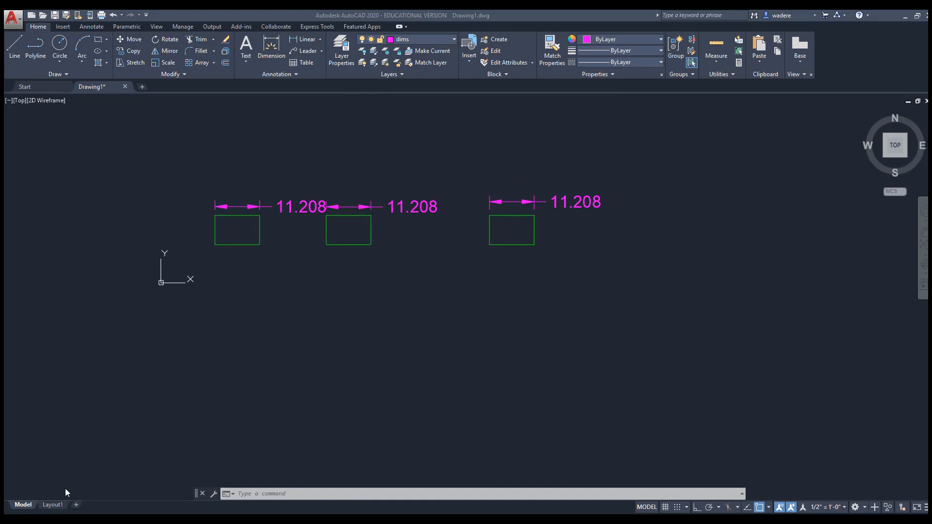
pyautogui.moveTo(51, 506)
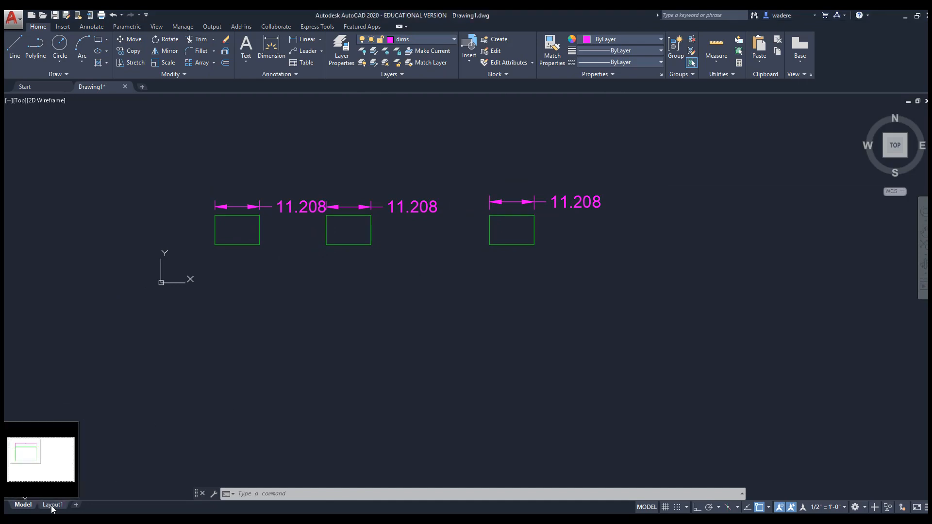
pyautogui.click(52, 506)
pyautogui.scroll(-4, 366, 343)
pyautogui.moveTo(366, 343); pyautogui.dragTo(303, 317, button='middle')
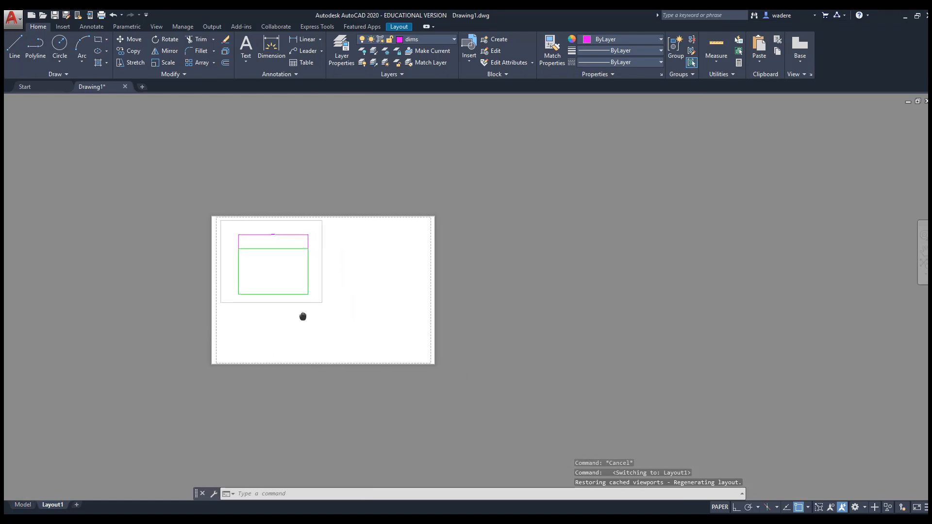
pyautogui.scroll(2, 303, 315)
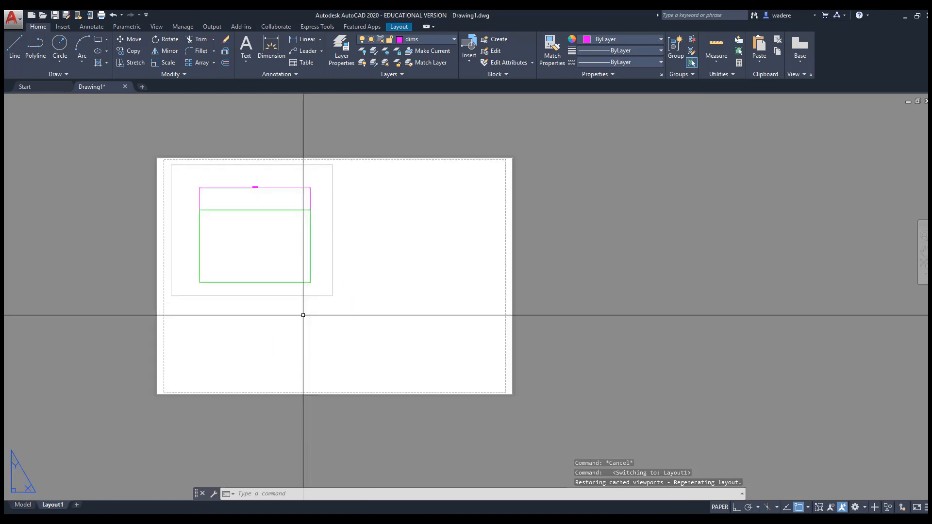
# - Activate the layout viewport and zoom its view to the extents of the drawing with the ZOOM Extents option
pyautogui.click(333, 263)
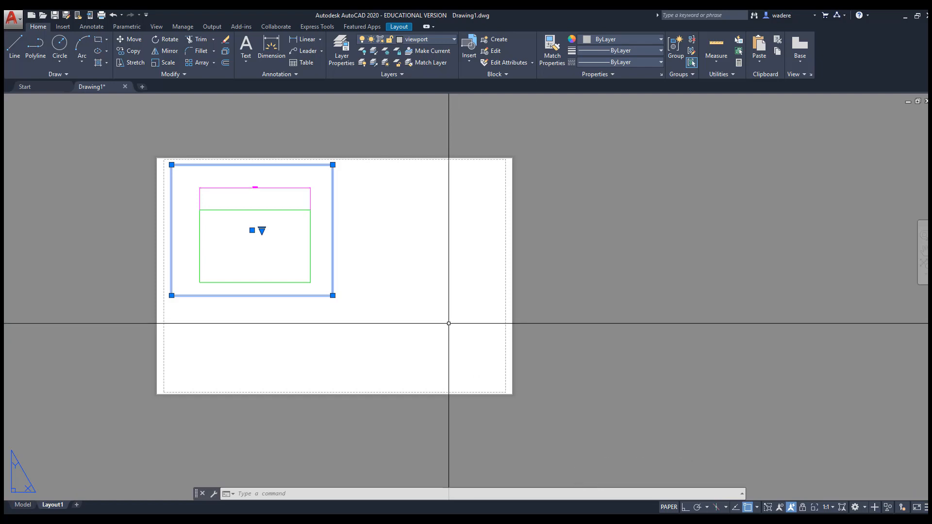
pyautogui.doubleClick(267, 250)
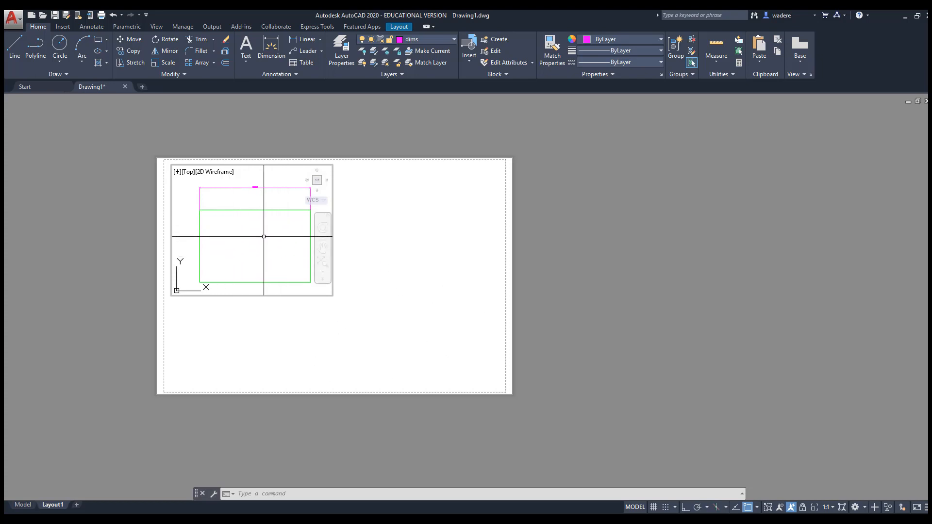
pyautogui.write('z')
pyautogui.press('Return')
pyautogui.write('E')
pyautogui.press('Return')
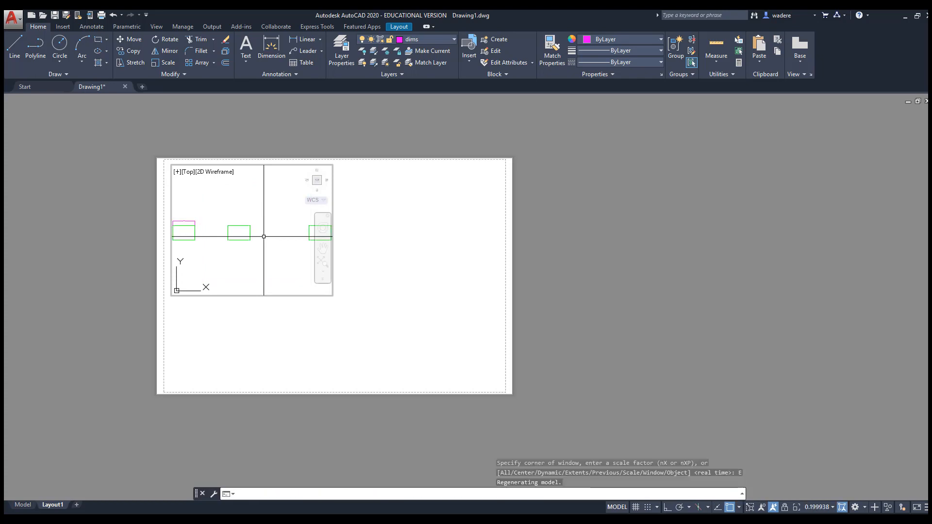
# - Examine how zooming acts inside the active viewport compared with on the sheet in paper space
pyautogui.scroll(3, 264, 236)
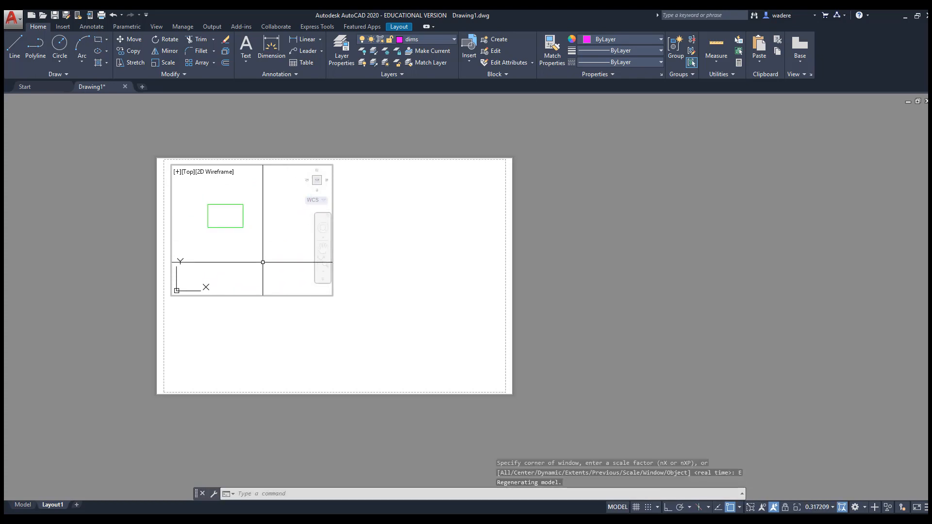
pyautogui.scroll(-2, 263, 262)
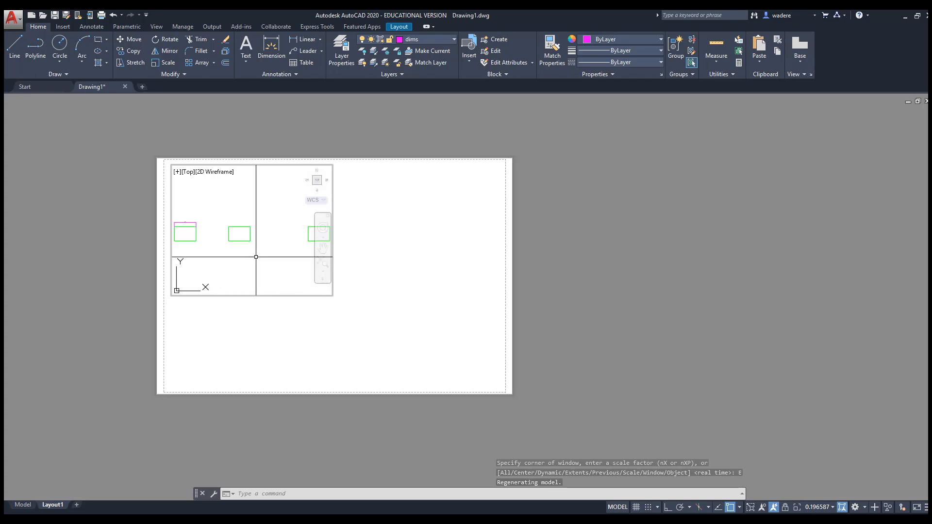
pyautogui.scroll(3, 255, 256)
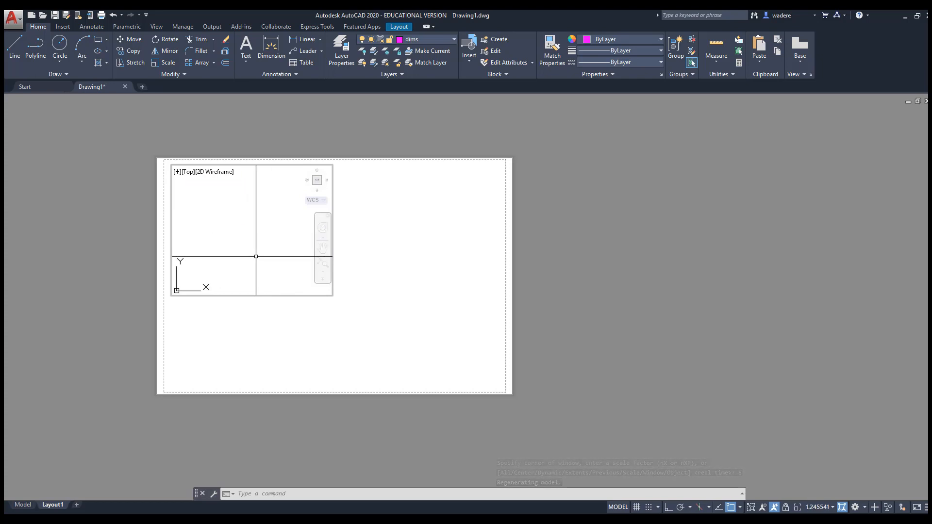
pyautogui.scroll(-4, 256, 256)
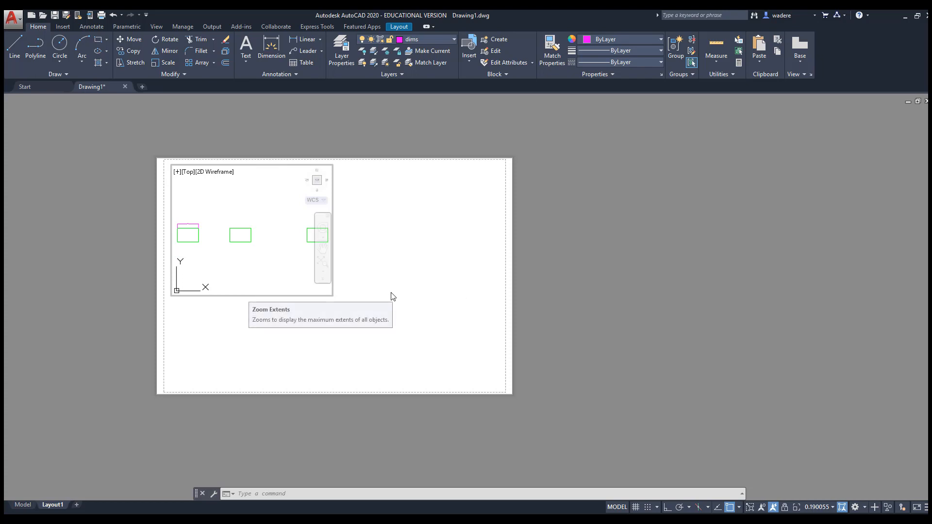
pyautogui.scroll(2, 391, 291)
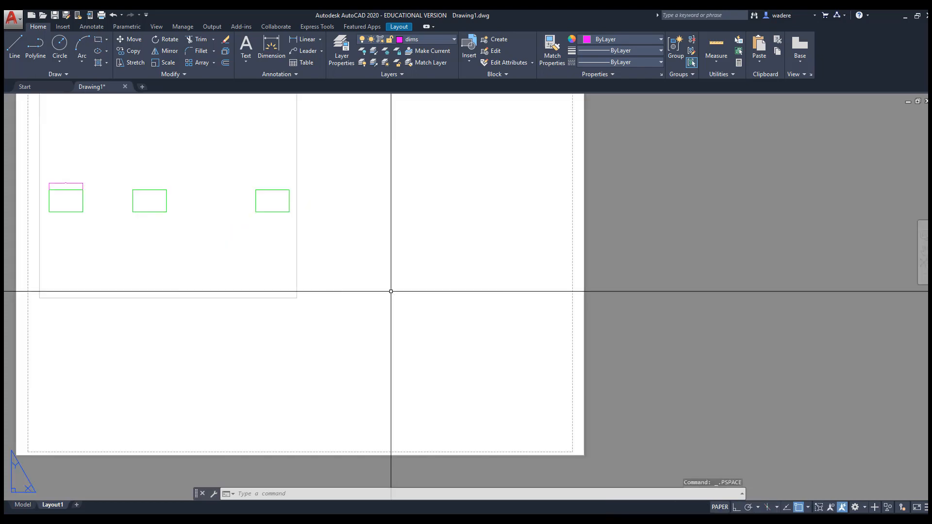
pyautogui.moveTo(390, 291); pyautogui.dragTo(445, 316, button='middle')
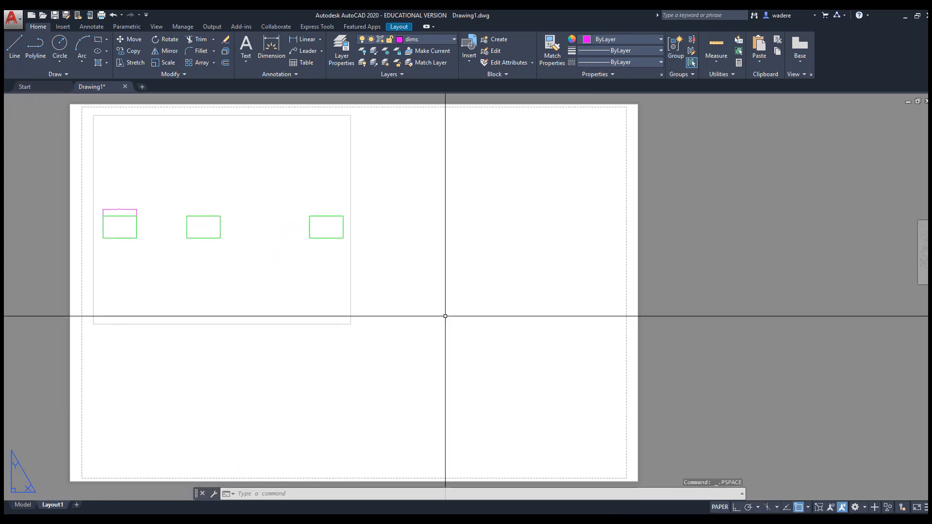
pyautogui.doubleClick(235, 284)
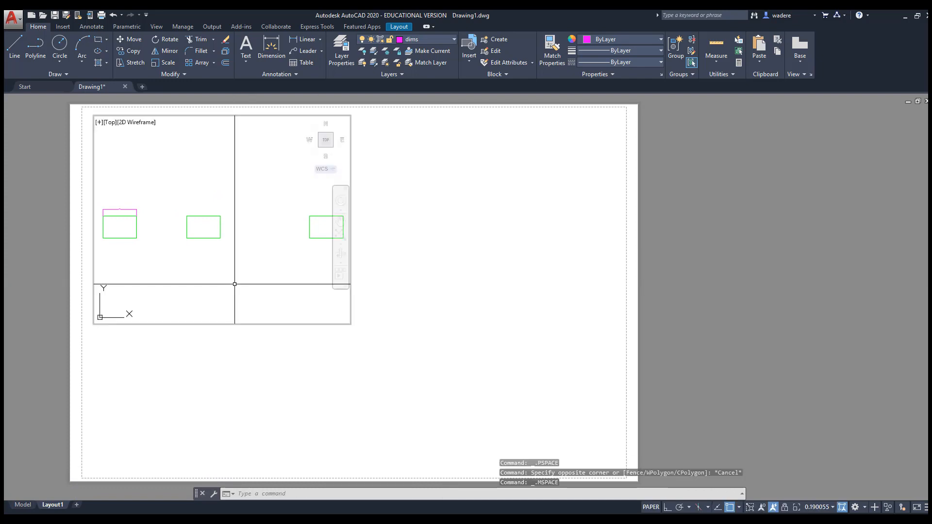
pyautogui.doubleClick(444, 298)
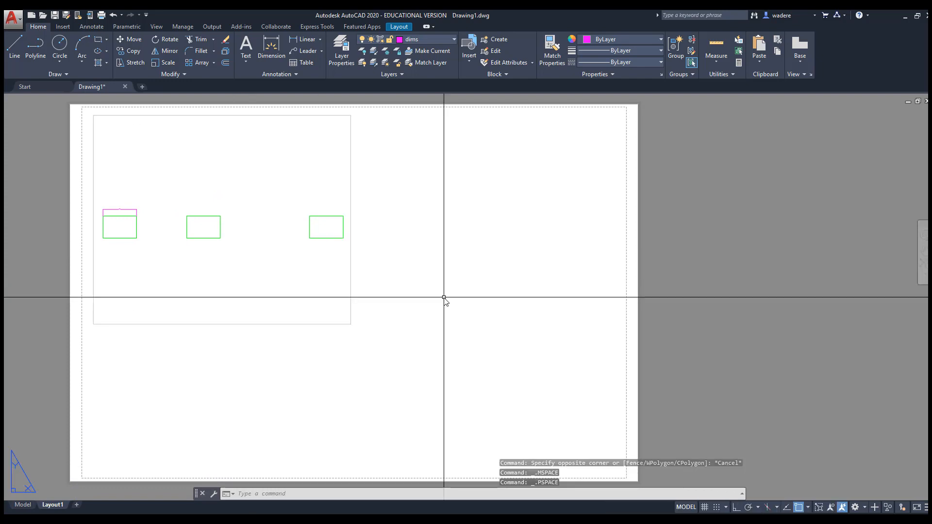
# - Activate the viewport, move the dimensioned first rectangle toward its middle and set the viewport scale to 1:1
pyautogui.doubleClick(231, 264)
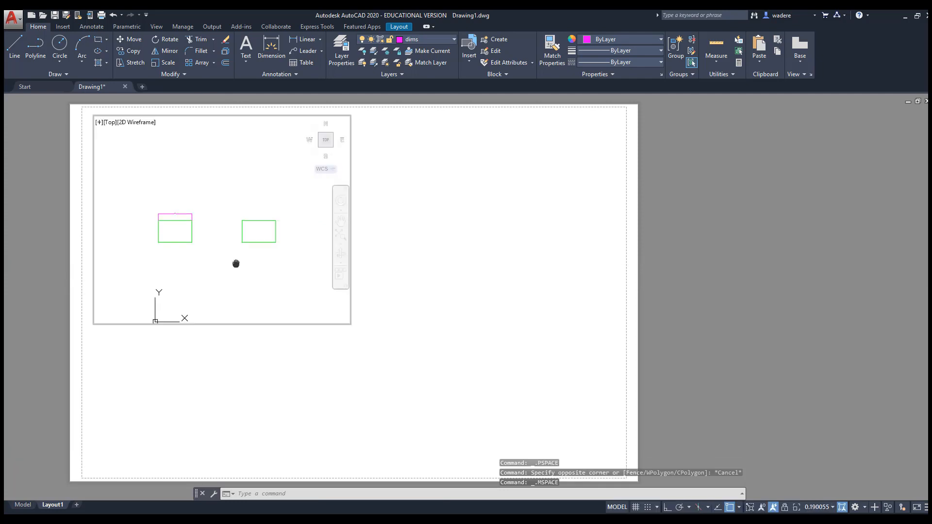
pyautogui.moveTo(235, 262); pyautogui.dragTo(268, 263, button='middle')
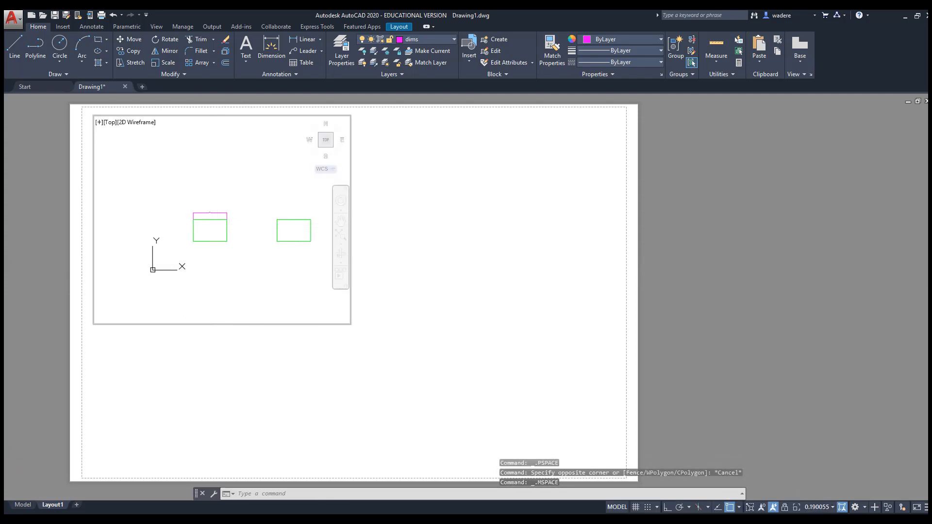
pyautogui.click(832, 508)
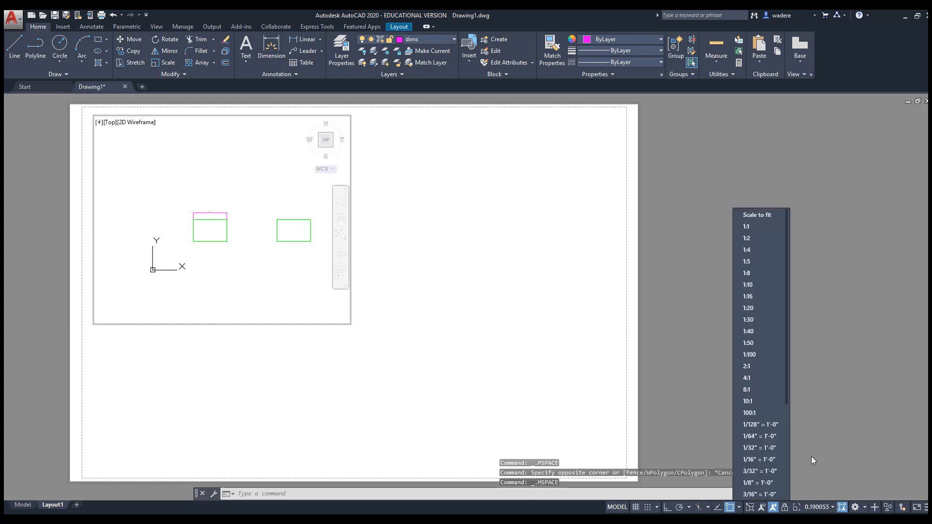
pyautogui.click(754, 233)
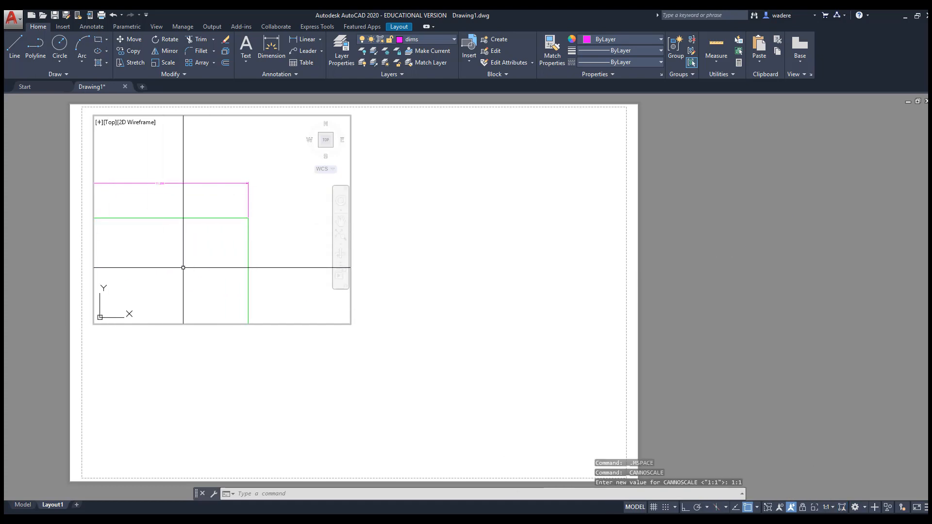
# - Reset the viewport scale to 1:1 after zooming and centre the first rectangle with its dimension in the viewport
pyautogui.moveTo(193, 252)
pyautogui.mouseDown(button='middle')
pyautogui.moveTo(245, 217)
pyautogui.moveTo(277, 272)
pyautogui.moveTo(241, 199)
pyautogui.moveTo(245, 214)
pyautogui.mouseUp(button='middle')
pyautogui.scroll(4, 244, 214)
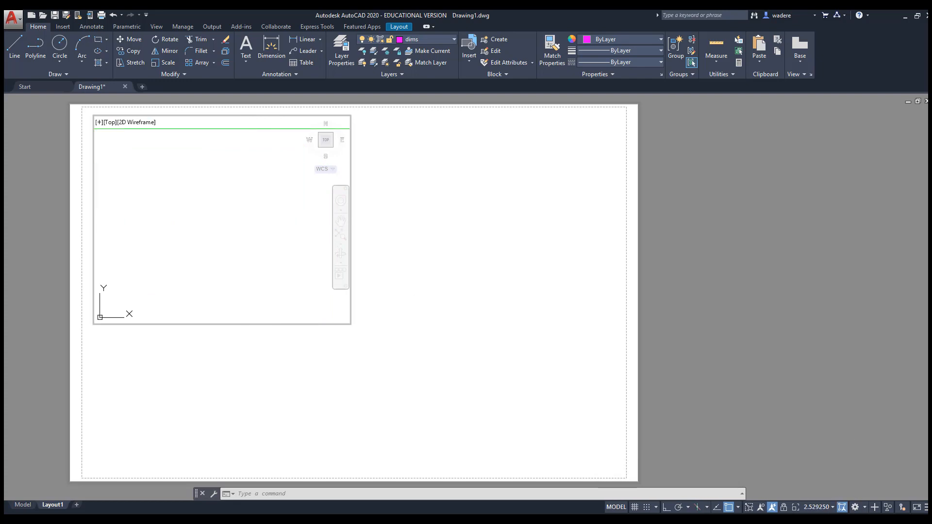
pyautogui.click(834, 507)
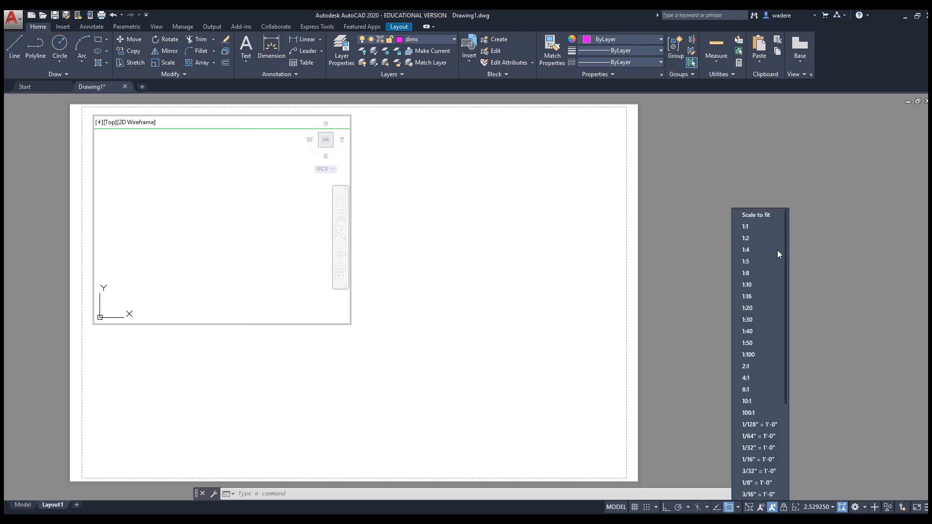
pyautogui.click(746, 226)
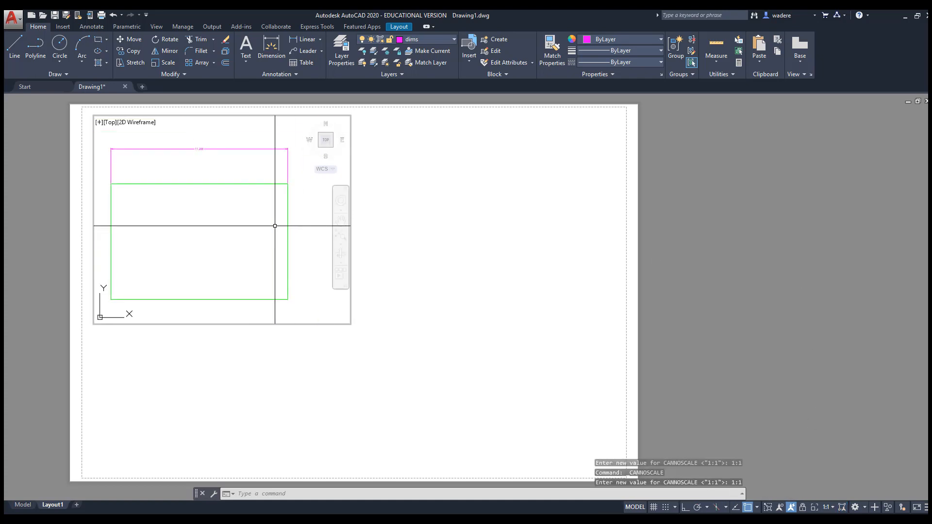
pyautogui.moveTo(184, 207); pyautogui.dragTo(198, 194, button='middle')
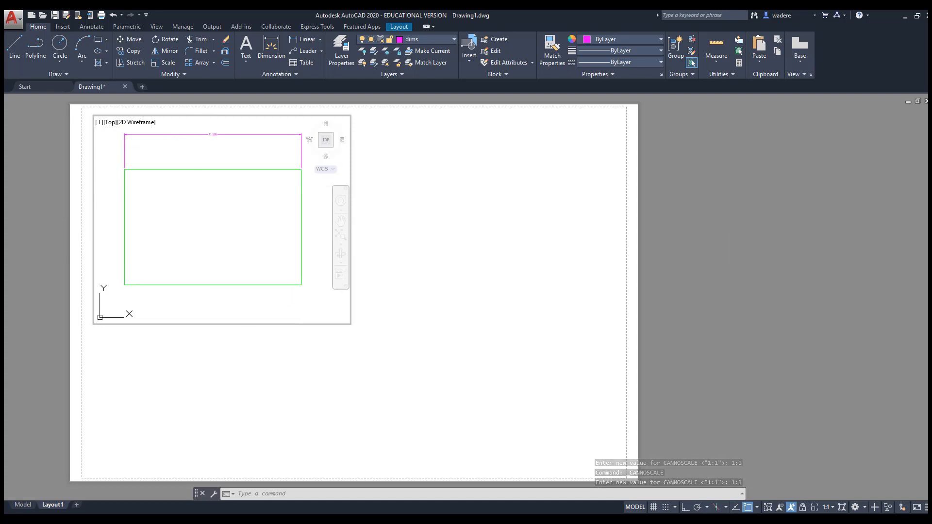
# - Return to paper space and narrow the viewport by its lower corner grips, bringing both sides closer to the rectangle
pyautogui.doubleClick(370, 332)
pyautogui.click(354, 333)
pyautogui.click(338, 308)
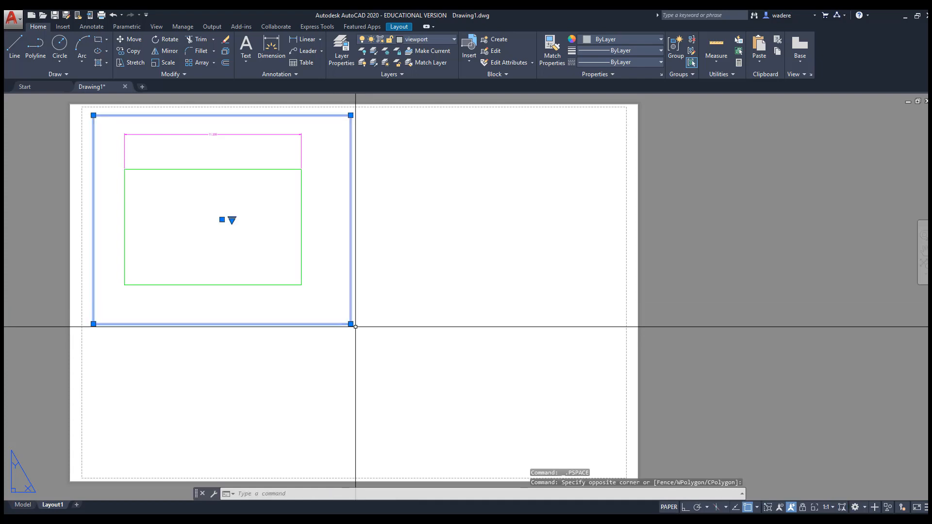
pyautogui.click(350, 323)
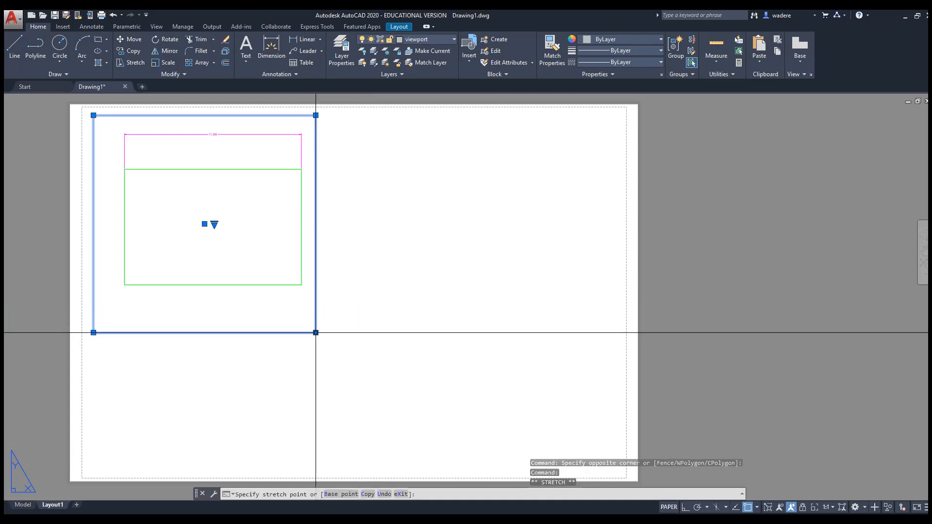
pyautogui.click(315, 332)
pyautogui.click(93, 332)
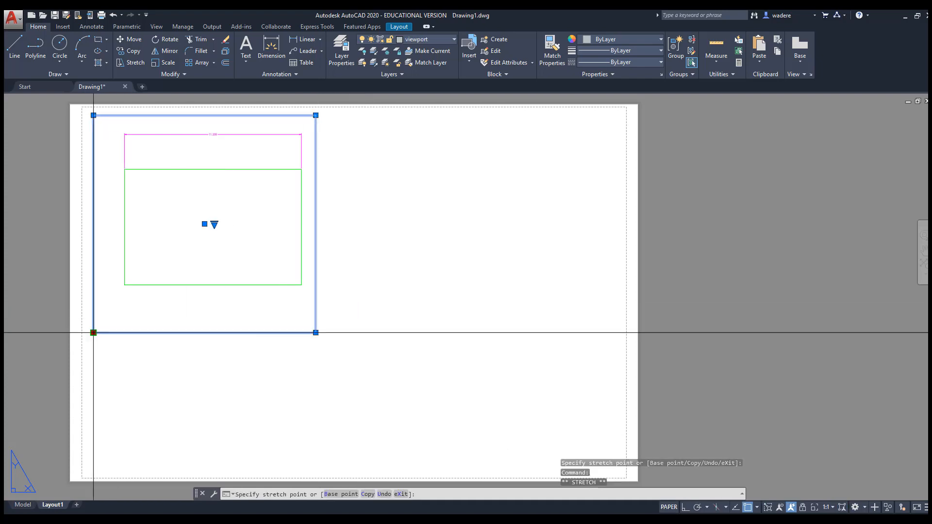
pyautogui.click(118, 342)
pyautogui.click(315, 343)
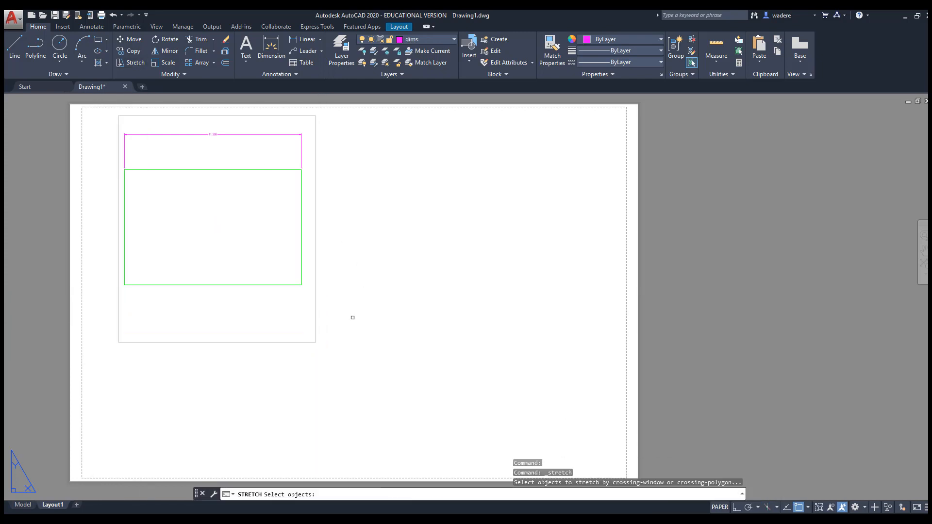
# - Stretch the viewport's bottom edge up to just below the rectangle
pyautogui.click(346, 350)
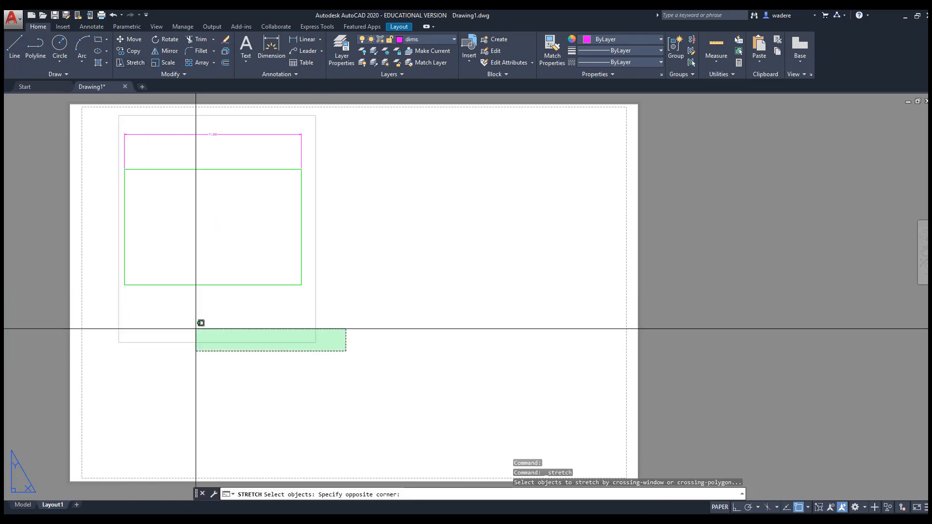
pyautogui.click(196, 329)
pyautogui.press('Return')
pyautogui.click(362, 358)
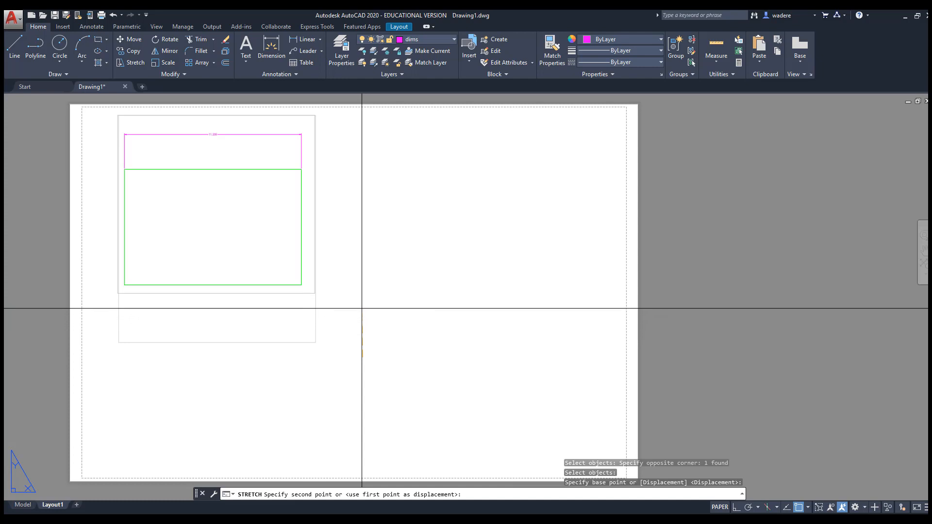
pyautogui.click(360, 320)
# - Stretch the viewport's top edge down to just above the rectangle's dimension
pyautogui.rightClick(291, 144)
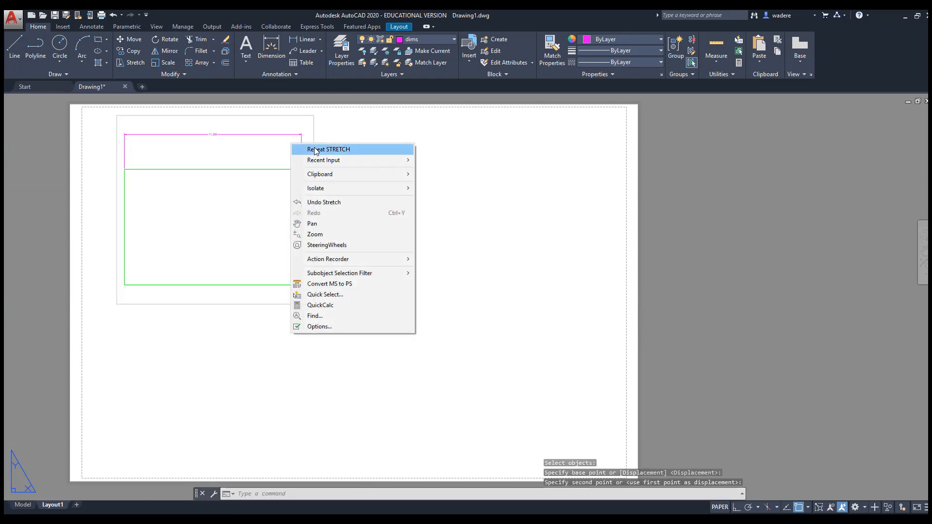
pyautogui.click(315, 150)
pyautogui.click(333, 117)
pyautogui.click(108, 110)
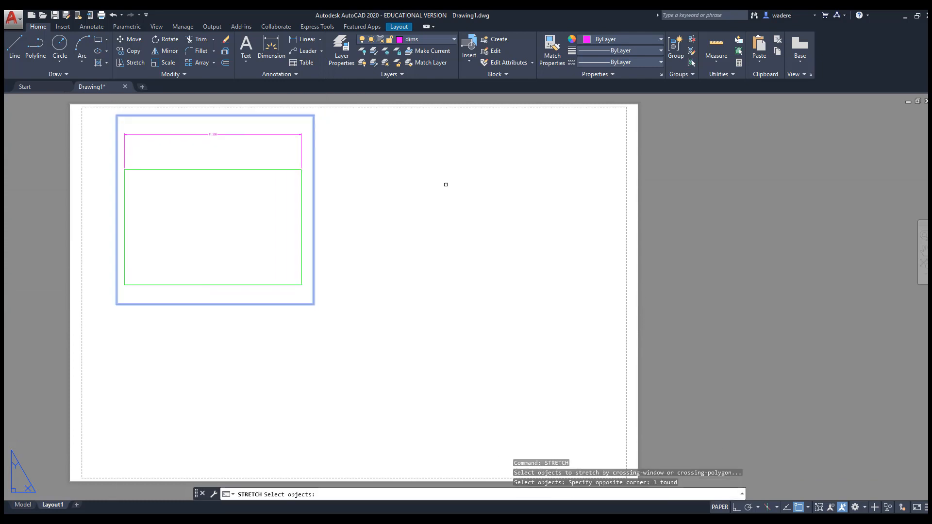
pyautogui.press('Return')
pyautogui.click(441, 191)
pyautogui.click(441, 199)
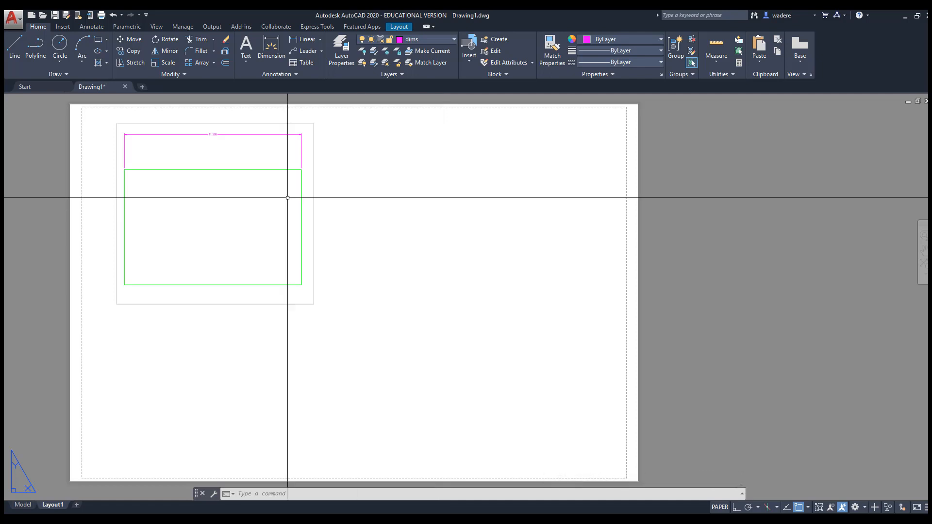
# - Activate and lock the viewport, and test the lock by zooming in and out over it
pyautogui.doubleClick(222, 149)
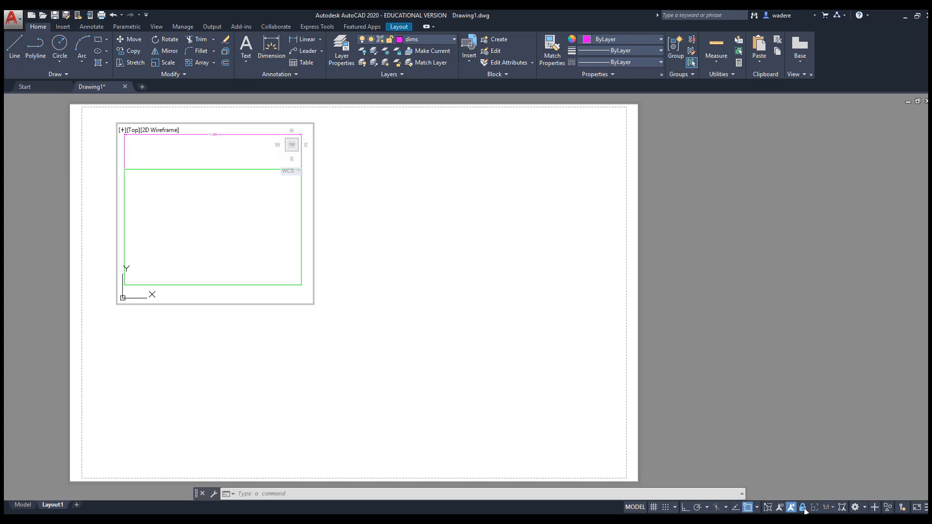
pyautogui.scroll(2, 226, 205)
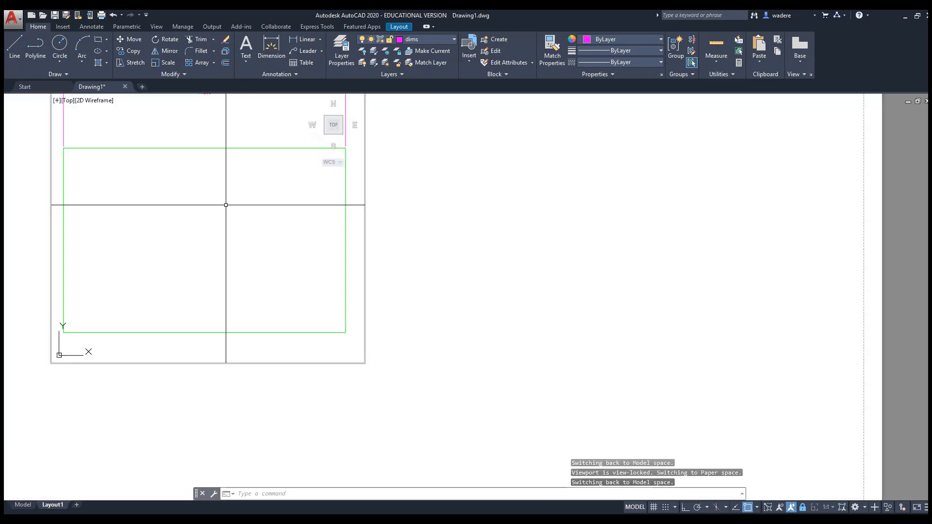
pyautogui.scroll(-4, 225, 205)
pyautogui.scroll(2, 225, 205)
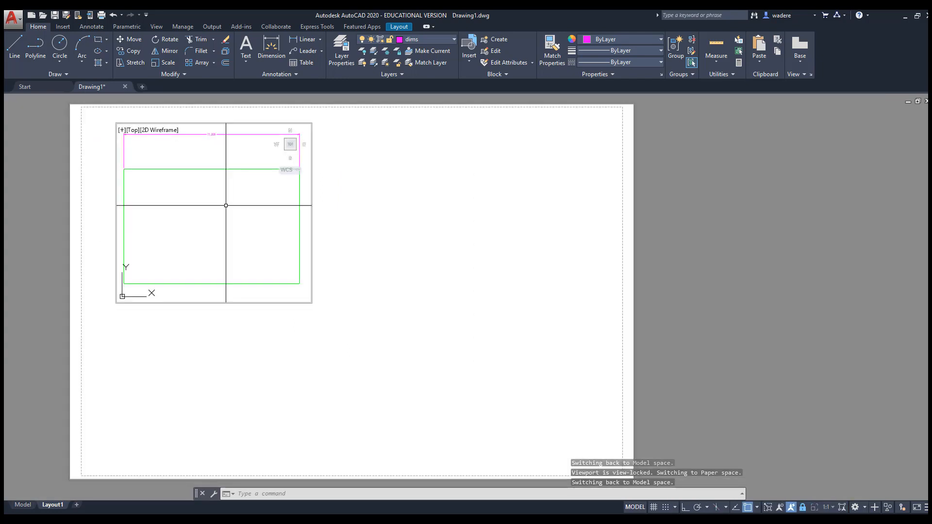
pyautogui.scroll(-2, 225, 205)
pyautogui.scroll(2, 225, 206)
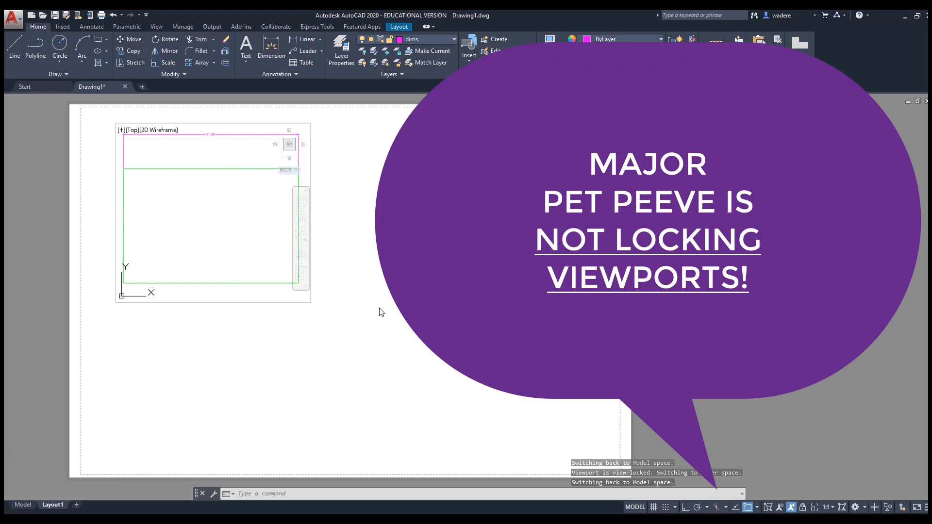
# - Try zooming inside the unlocked viewport, undo that zoom and lock the viewport at its 1:1 scale
pyautogui.doubleClick(434, 306)
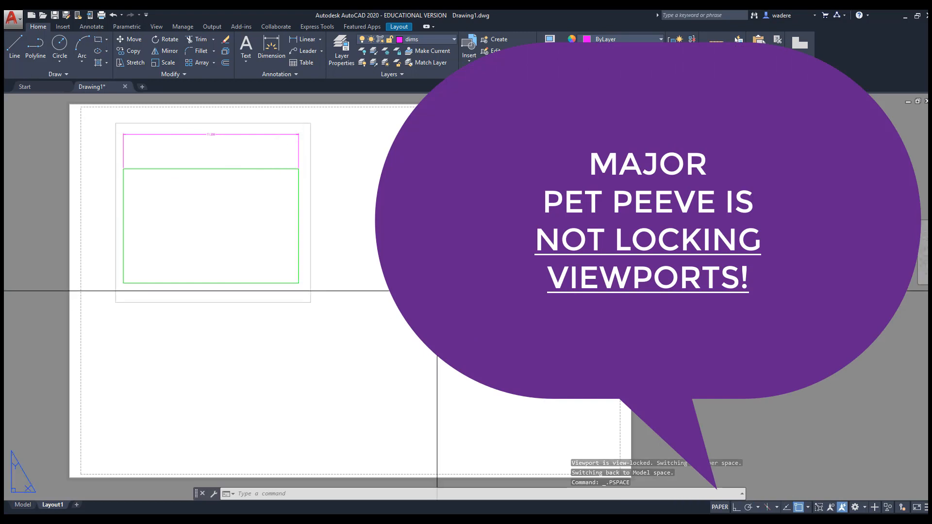
pyautogui.doubleClick(207, 217)
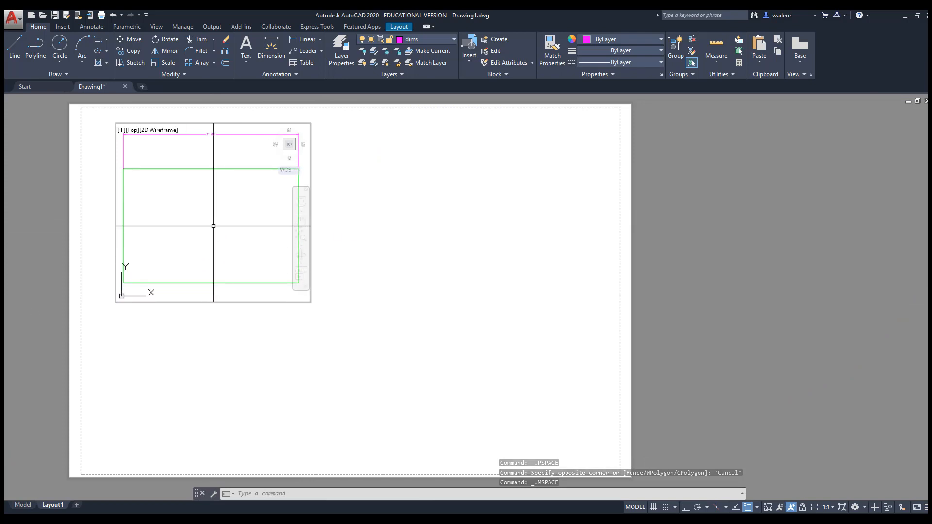
pyautogui.scroll(2, 213, 225)
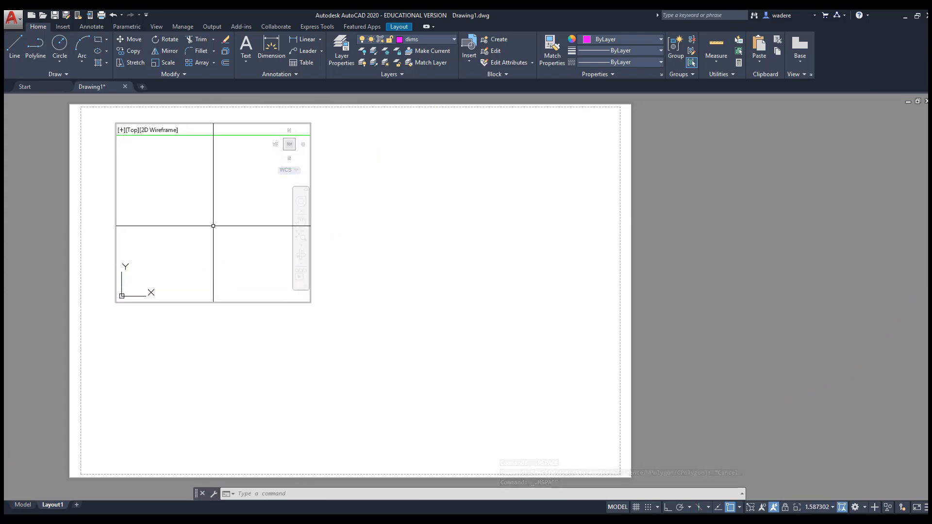
pyautogui.hotkey('ctrl', 'z')
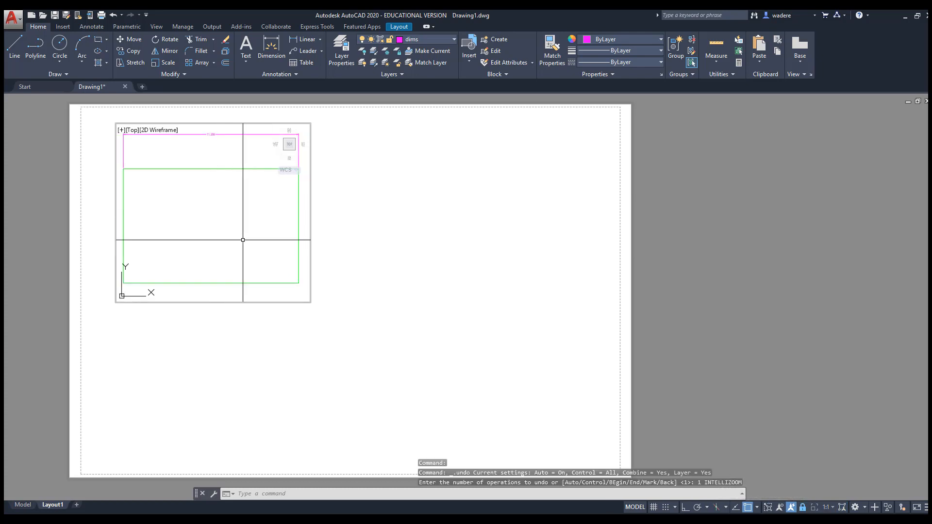
# - Return to paper space and move the locked viewport into the lower-right corner of the sheet
pyautogui.moveTo(218, 226); pyautogui.dragTo(175, 185, button='middle')
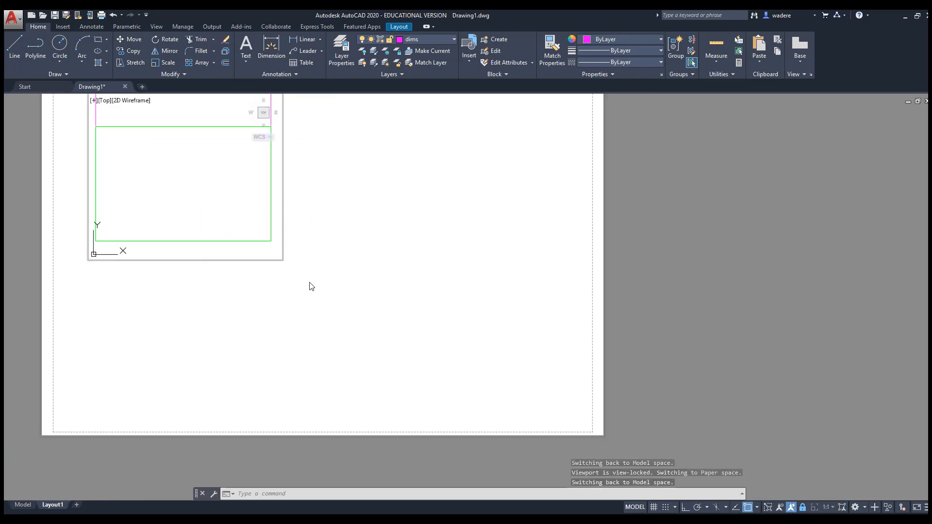
pyautogui.doubleClick(290, 272)
pyautogui.click(271, 254)
pyautogui.click(185, 170)
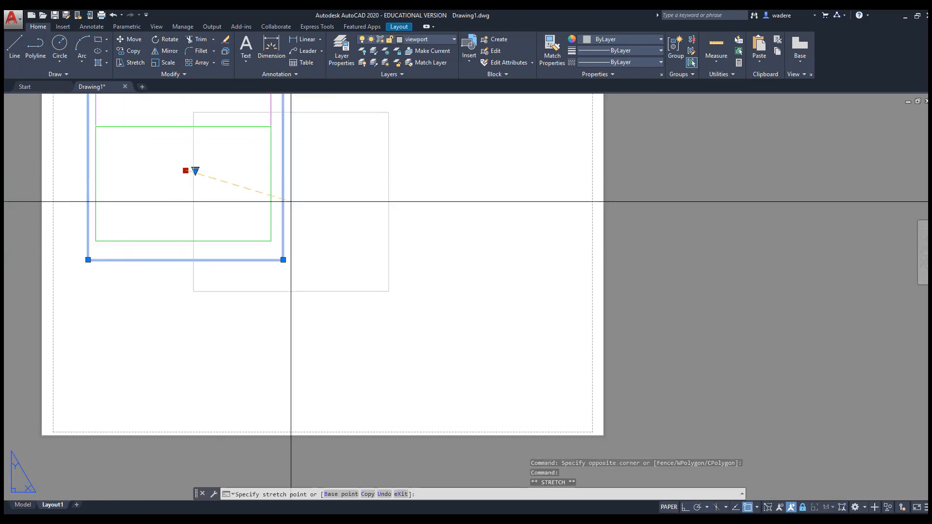
pyautogui.click(487, 321)
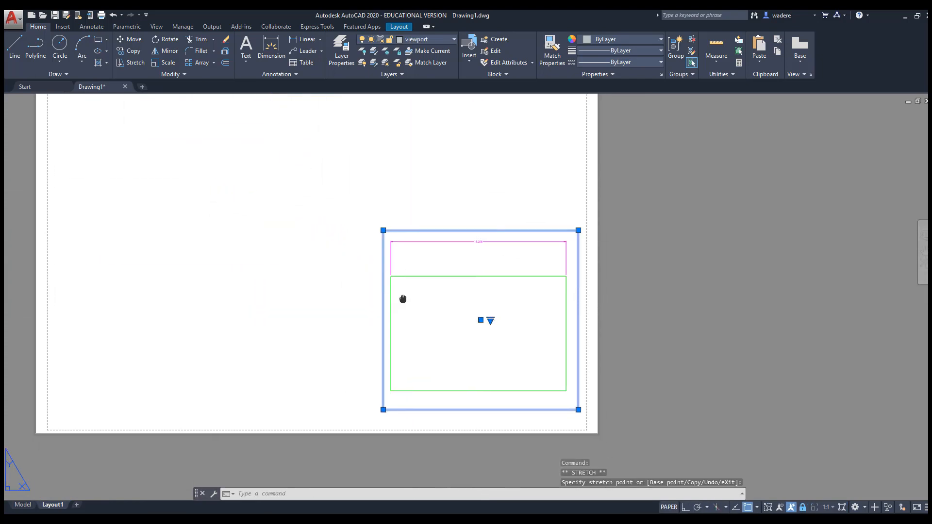
pyautogui.moveTo(402, 297); pyautogui.dragTo(256, 286, button='middle')
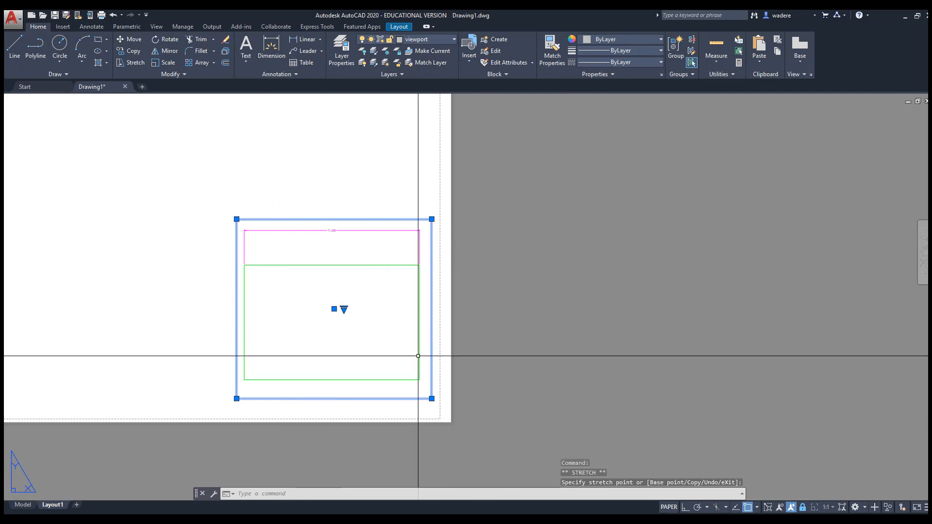
pyautogui.press('Escape')
pyautogui.press('Escape')
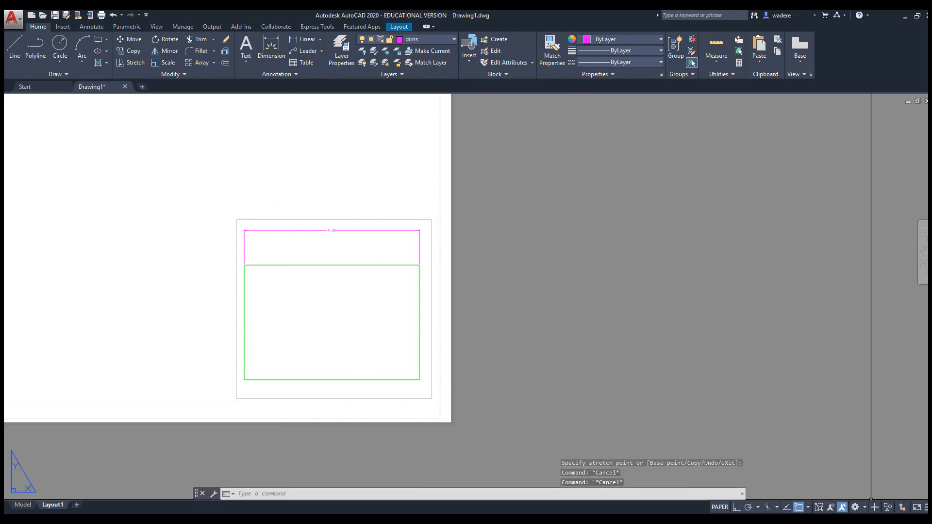
# - Activate the moved viewport to check its lock and scale, and return to paper space
pyautogui.doubleClick(343, 322)
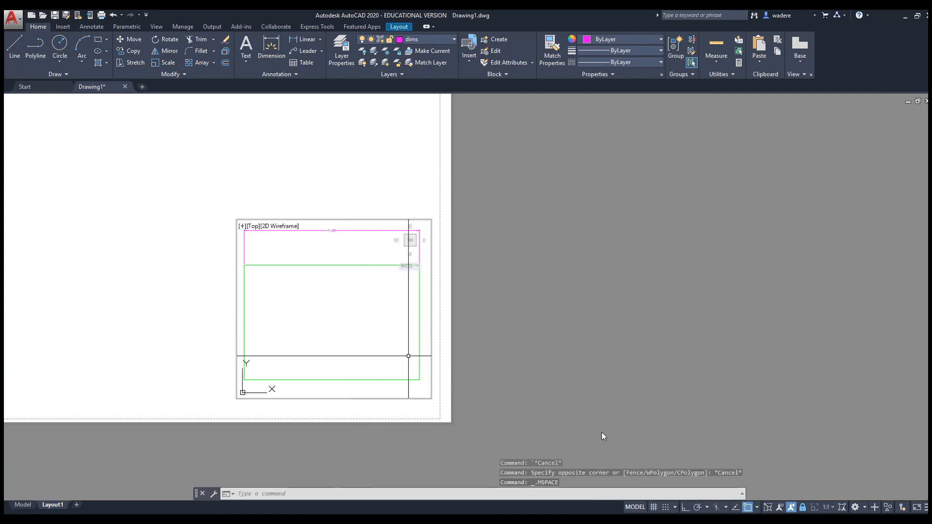
pyautogui.doubleClick(168, 285)
pyautogui.moveTo(282, 307); pyautogui.dragTo(453, 352, button='middle')
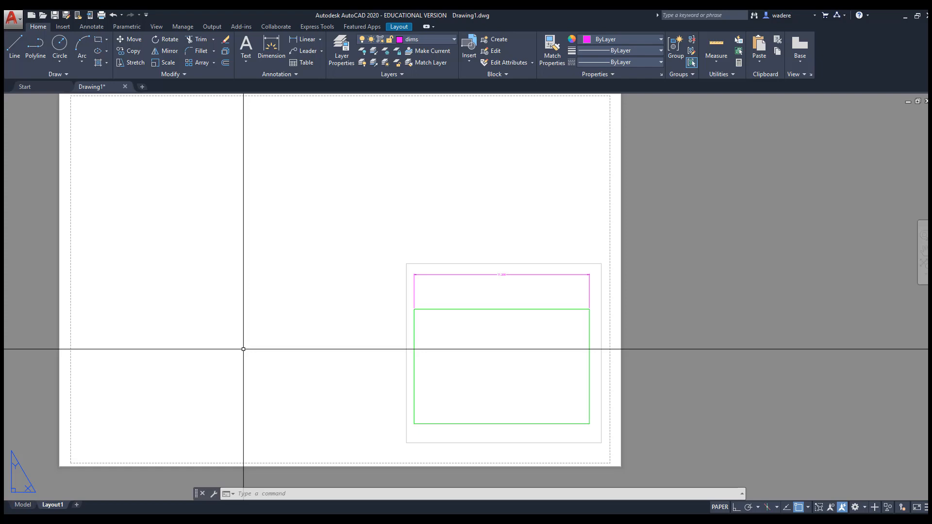
pyautogui.moveTo(250, 339); pyautogui.dragTo(231, 331, button='middle')
# - Copy the viewport from the lower-right of the sheet to the lower-left, roughly level with the original
pyautogui.click(133, 51)
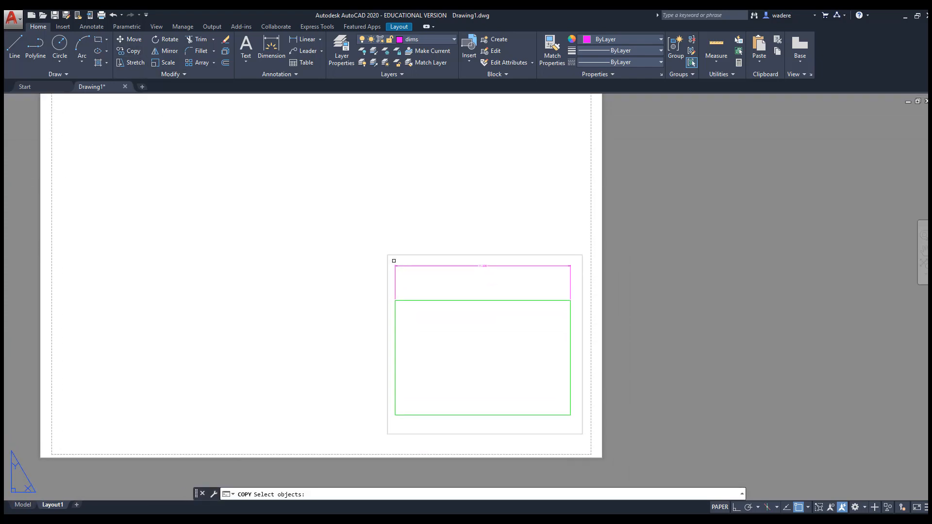
pyautogui.click(388, 255)
pyautogui.press('Return')
pyautogui.click(483, 324)
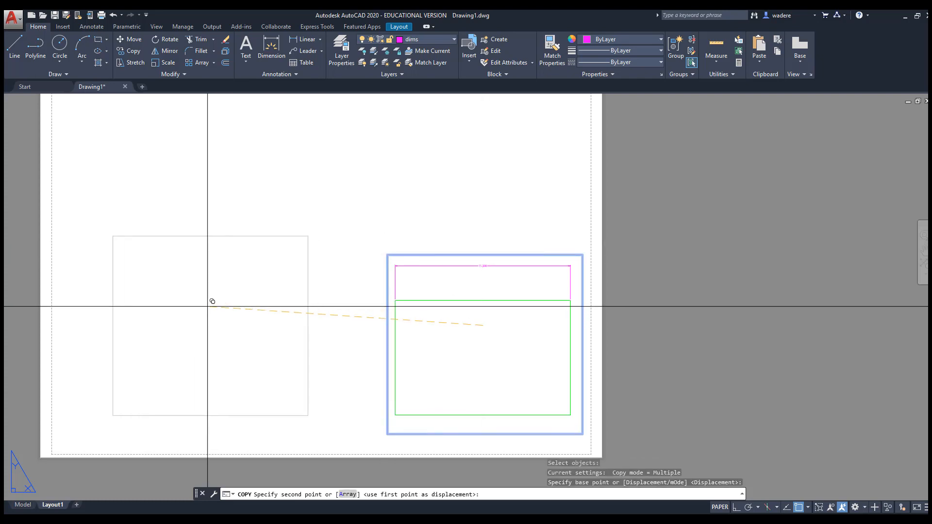
pyautogui.click(183, 324)
pyautogui.press('Escape')
pyautogui.press('Escape')
pyautogui.press('Escape')
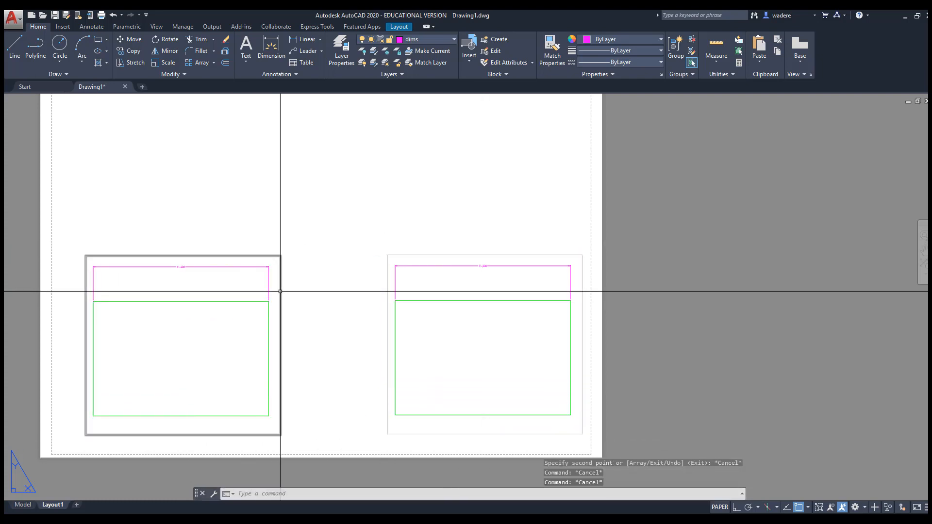
pyautogui.click(280, 291)
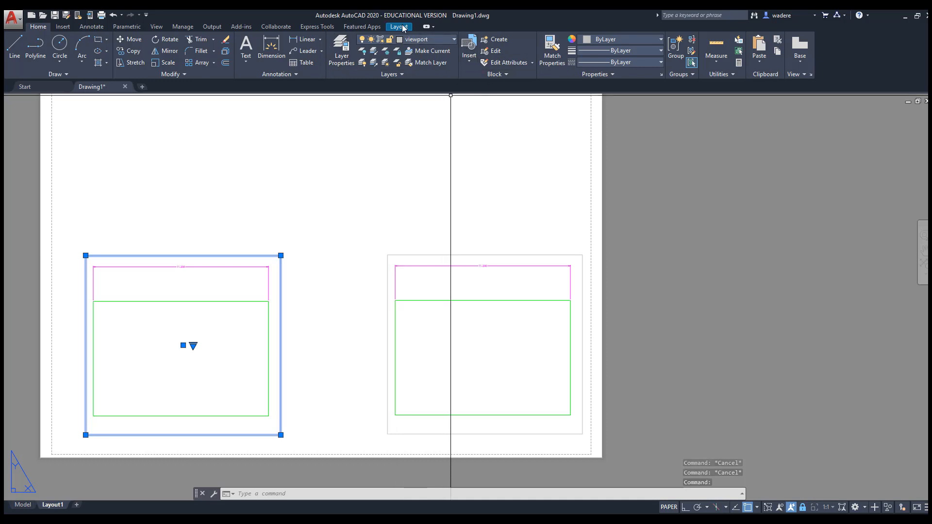
pyautogui.click(404, 254)
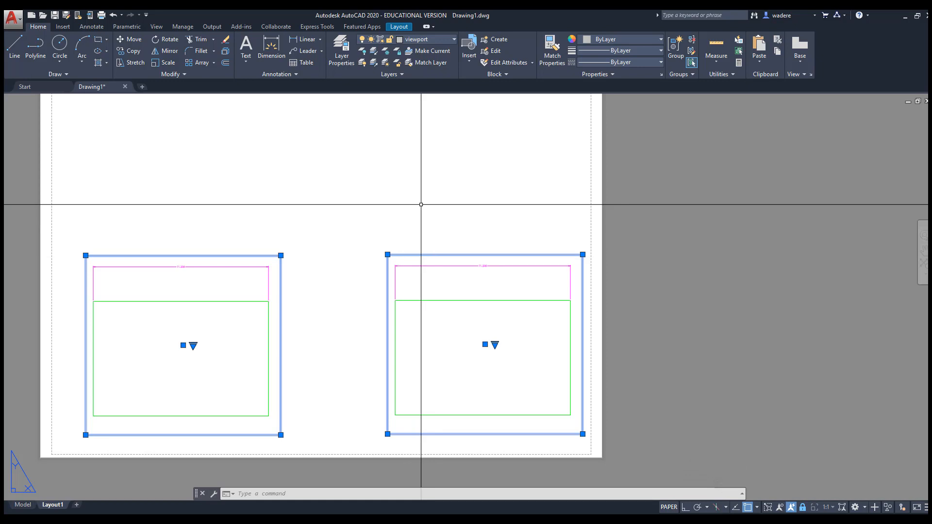
pyautogui.press('Escape')
pyautogui.press('Escape')
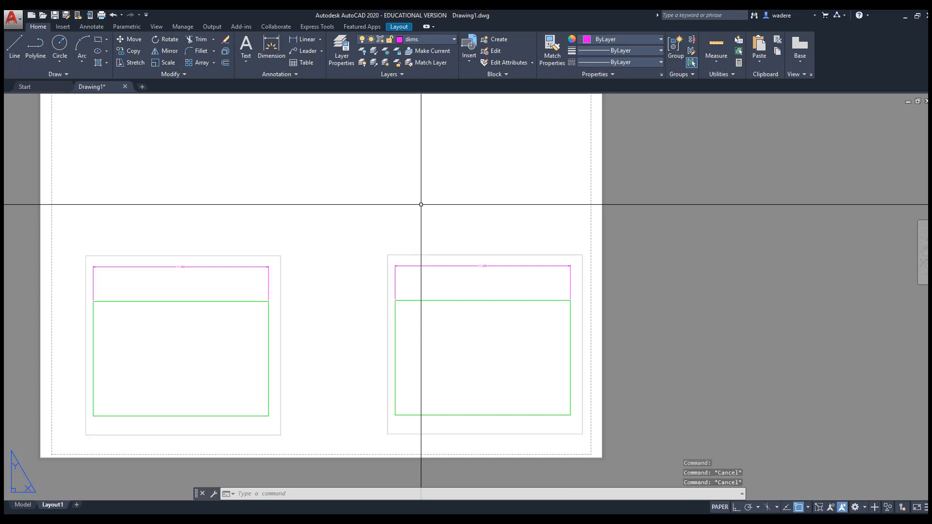
pyautogui.click(405, 255)
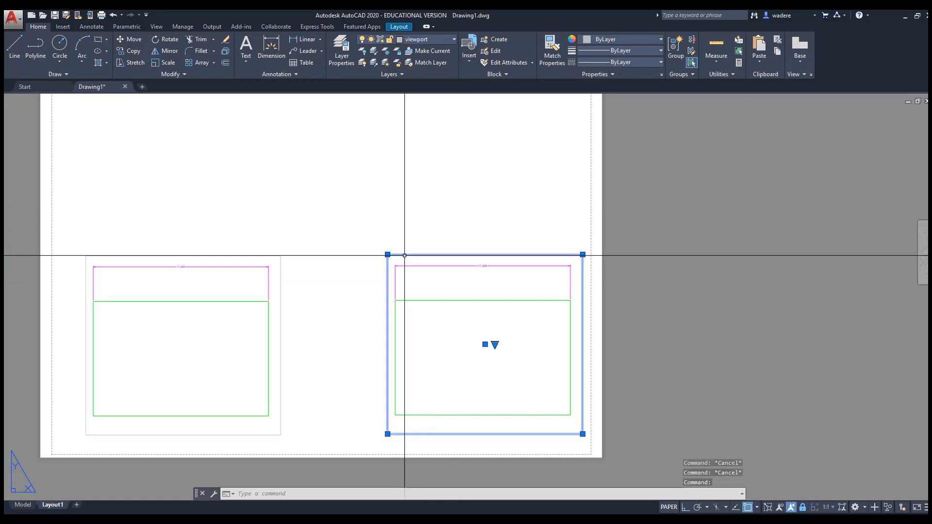
pyautogui.press('Escape')
pyautogui.moveTo(297, 316); pyautogui.dragTo(367, 319, button='middle')
pyautogui.moveTo(359, 263); pyautogui.dragTo(328, 275, button='middle')
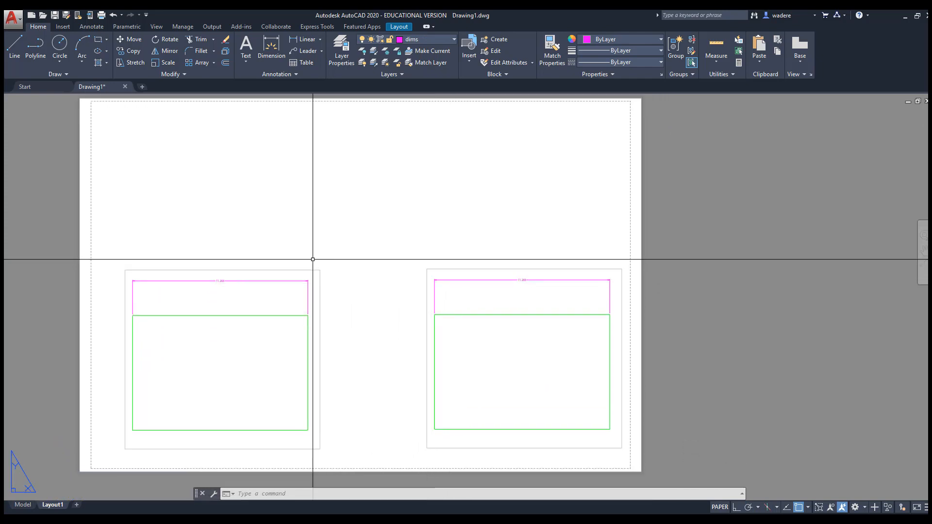
# - Activate and unlock the copied viewport, and recentre its view on the middle of the three rectangles
pyautogui.doubleClick(214, 340)
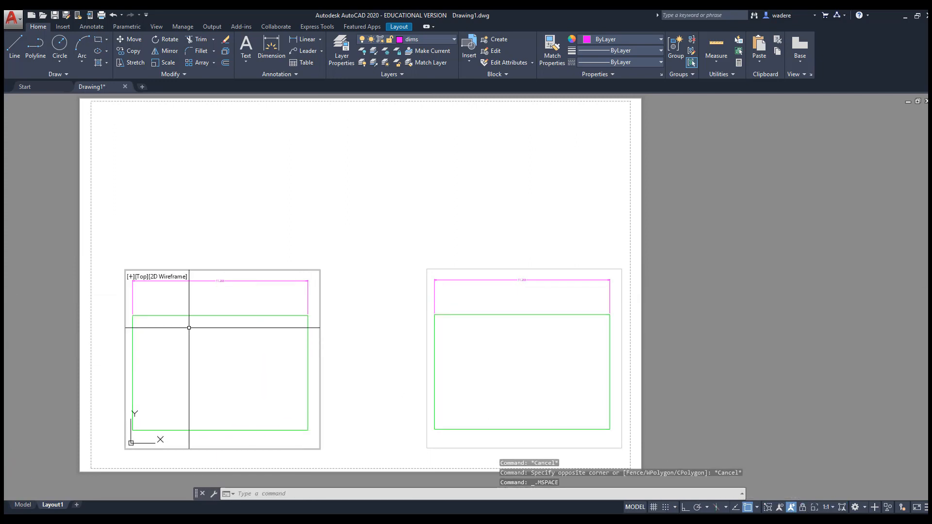
pyautogui.scroll(-6, 193, 329)
pyautogui.scroll(-1, 206, 335)
pyautogui.moveTo(258, 341); pyautogui.dragTo(228, 366, button='middle')
pyautogui.scroll(3, 214, 329)
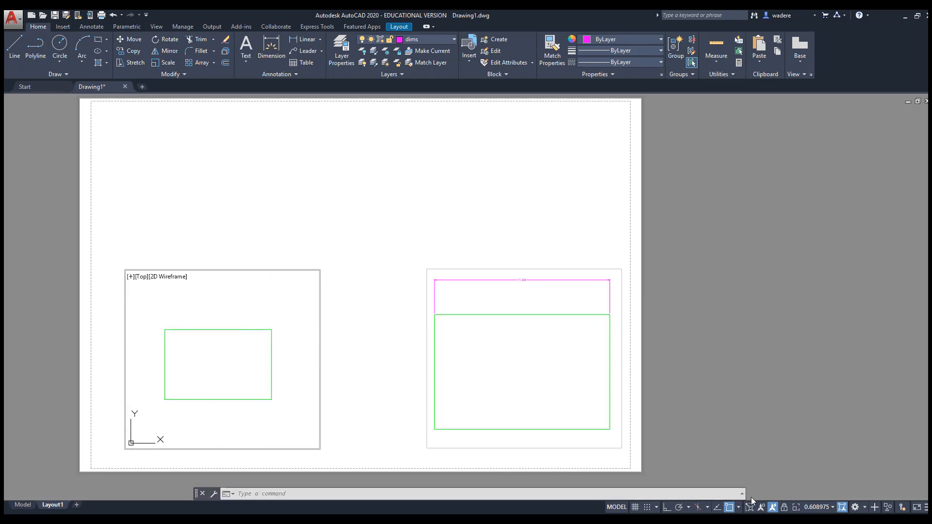
# - Show annotative objects for all scales and set the copied viewport's scale to 1" = 1'-0"
pyautogui.click(761, 507)
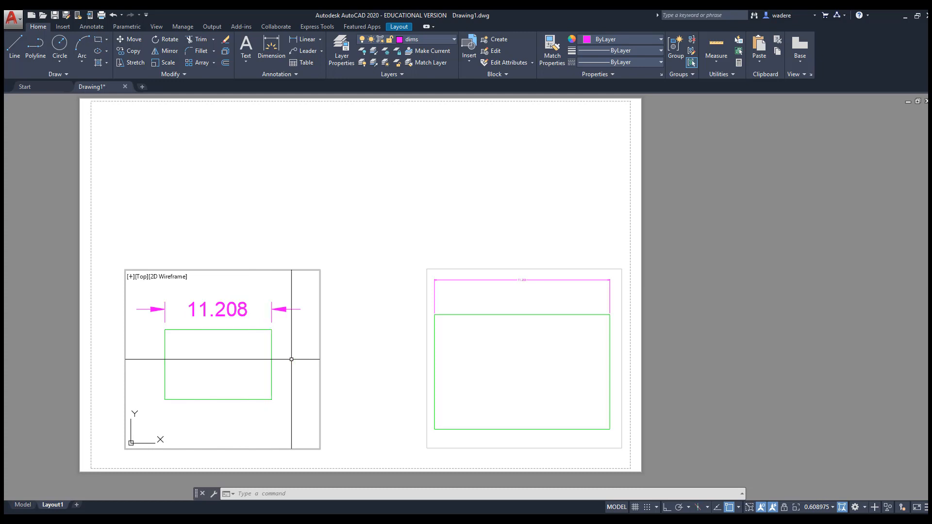
pyautogui.click(832, 507)
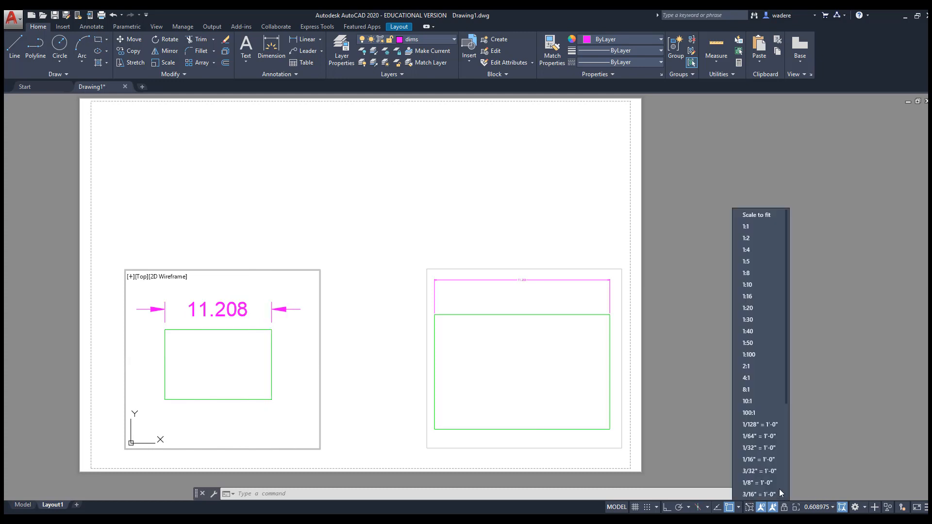
pyautogui.scroll(-5, 758, 465)
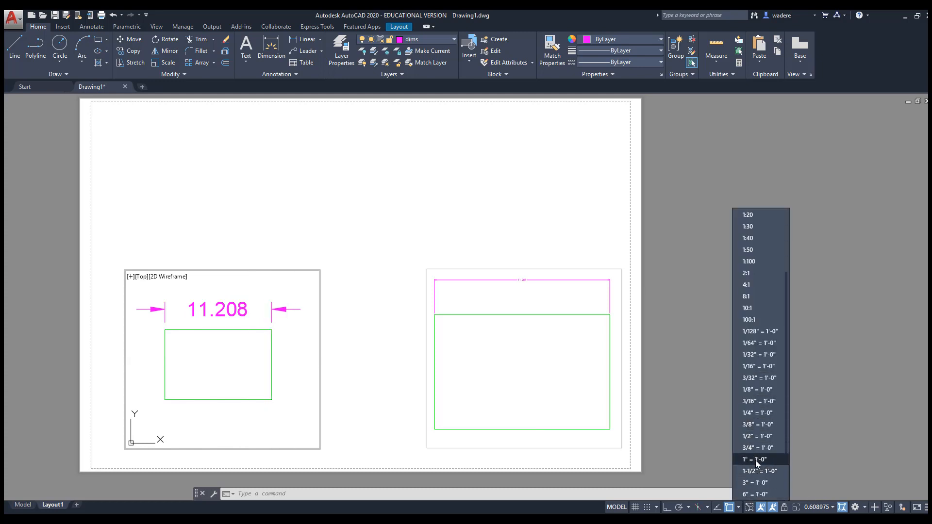
pyautogui.click(755, 460)
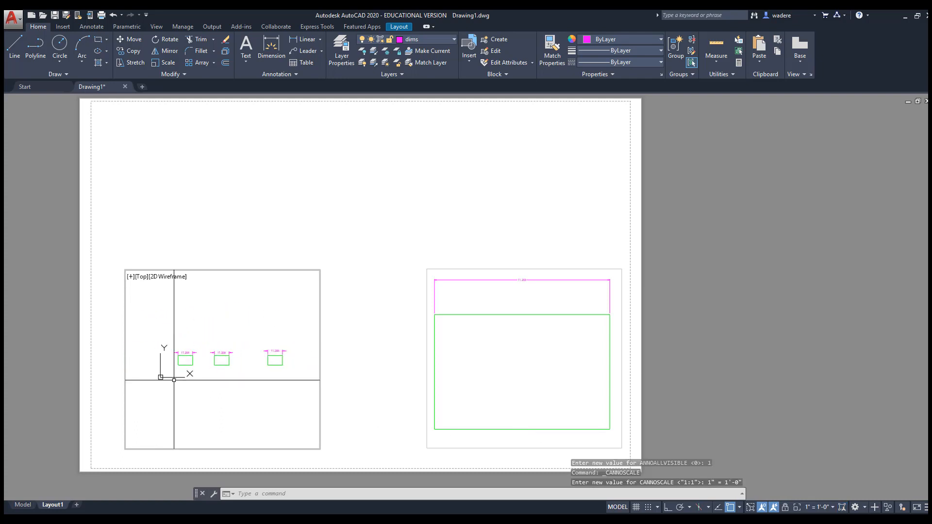
# - Return to paper space and stretch the copied viewport's right edge inward to just beside the middle rectangle
pyautogui.doubleClick(332, 406)
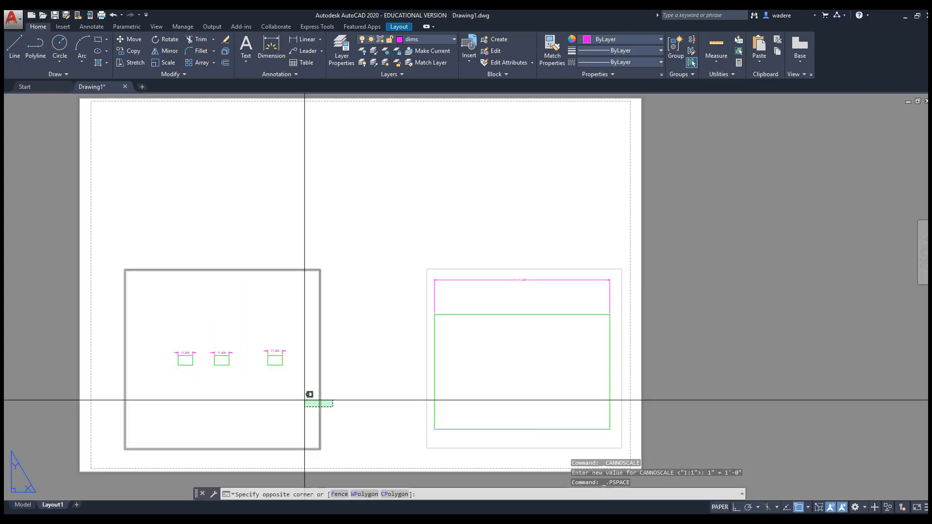
pyautogui.click(305, 400)
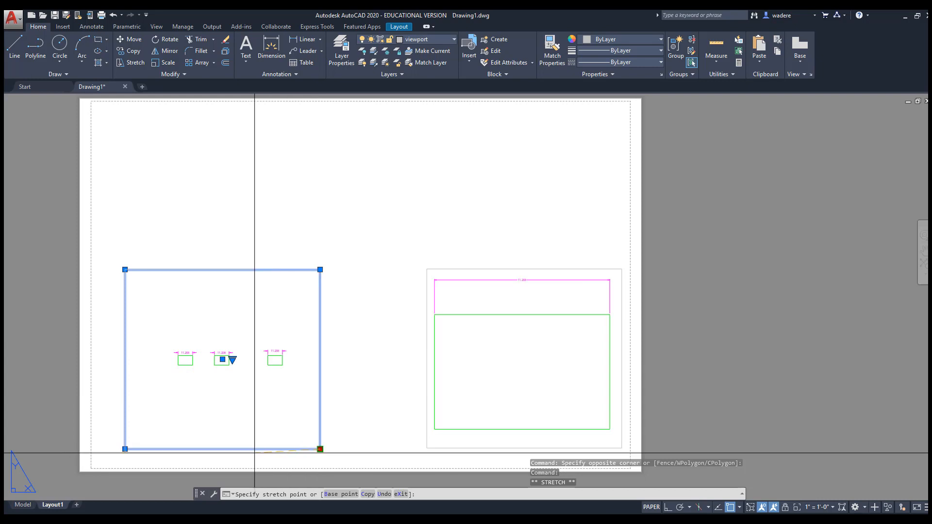
pyautogui.click(130, 62)
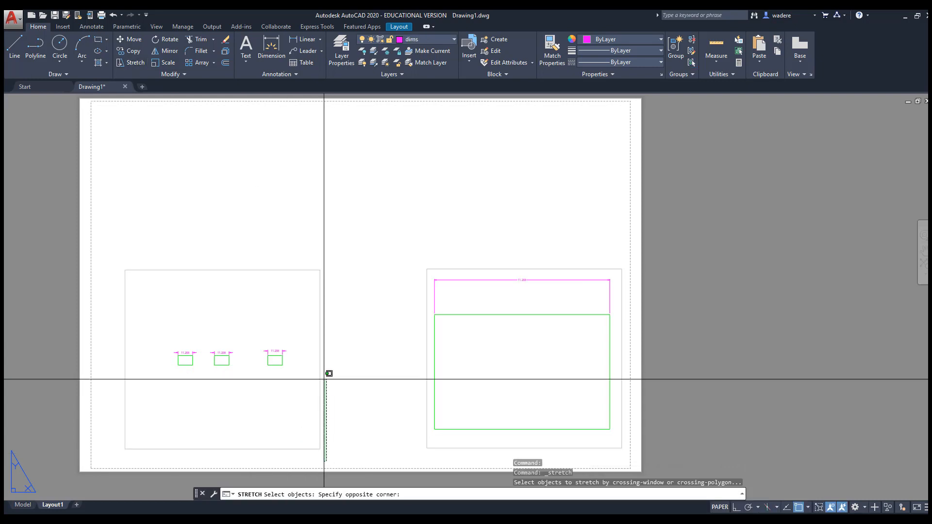
pyautogui.click(325, 456)
pyautogui.click(301, 225)
pyautogui.press('Return')
pyautogui.click(354, 229)
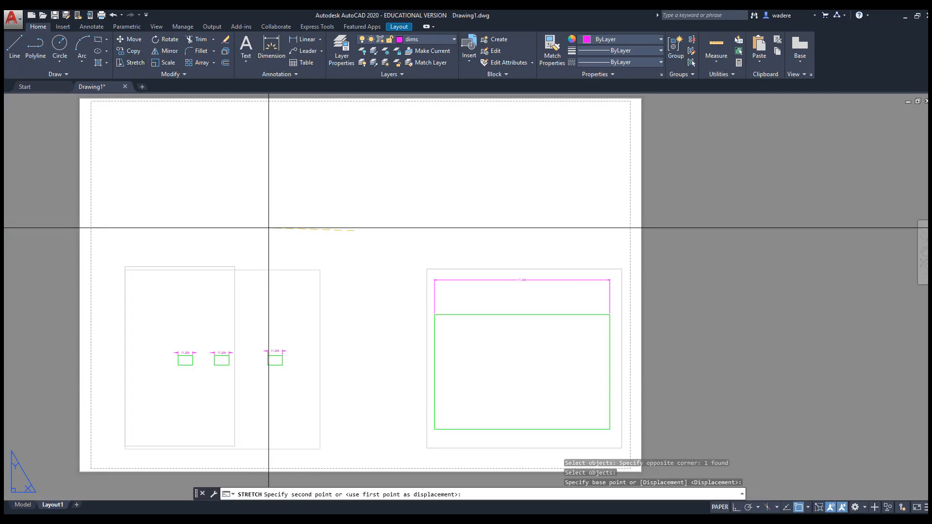
pyautogui.click(269, 225)
# - Stretch the copied viewport's left edge inward to just beside the middle rectangle
pyautogui.rightClick(124, 254)
pyautogui.click(157, 259)
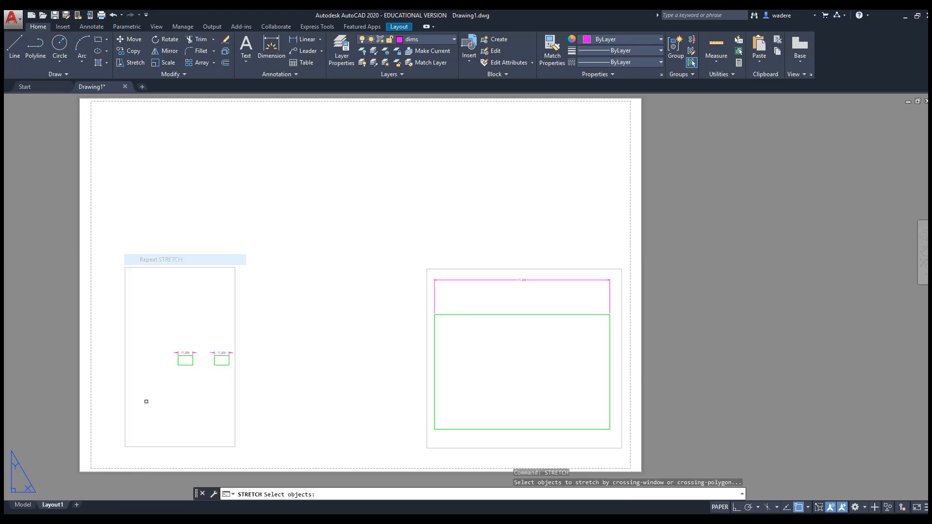
pyautogui.click(133, 453)
pyautogui.click(113, 223)
pyautogui.press('Return')
pyautogui.click(235, 229)
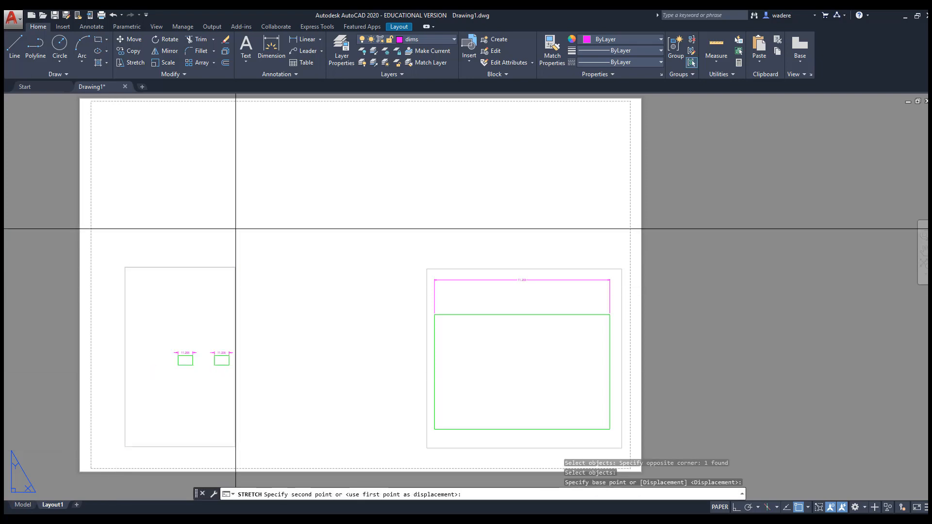
pyautogui.click(317, 228)
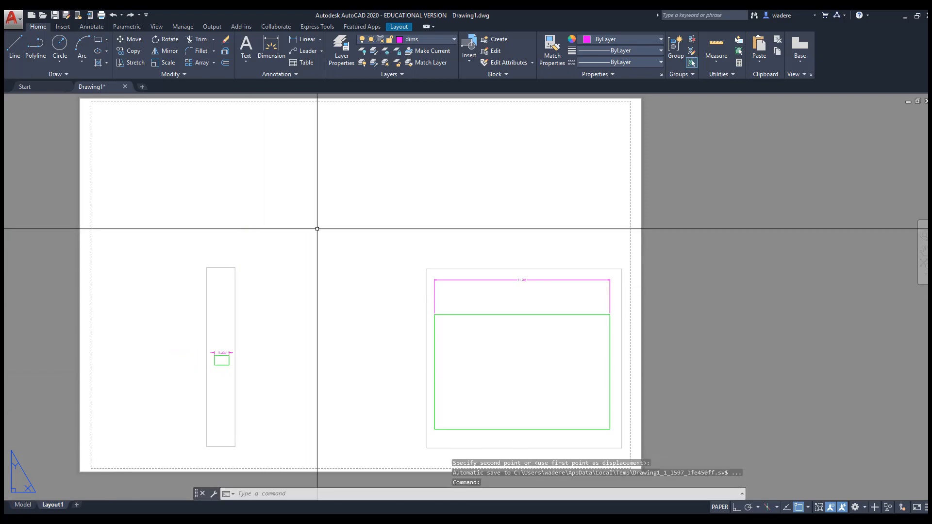
# - Stretch the copied viewport's top edge down to just above the middle rectangle's dimension
pyautogui.rightClick(256, 253)
pyautogui.click(274, 260)
pyautogui.click(246, 276)
pyautogui.click(196, 251)
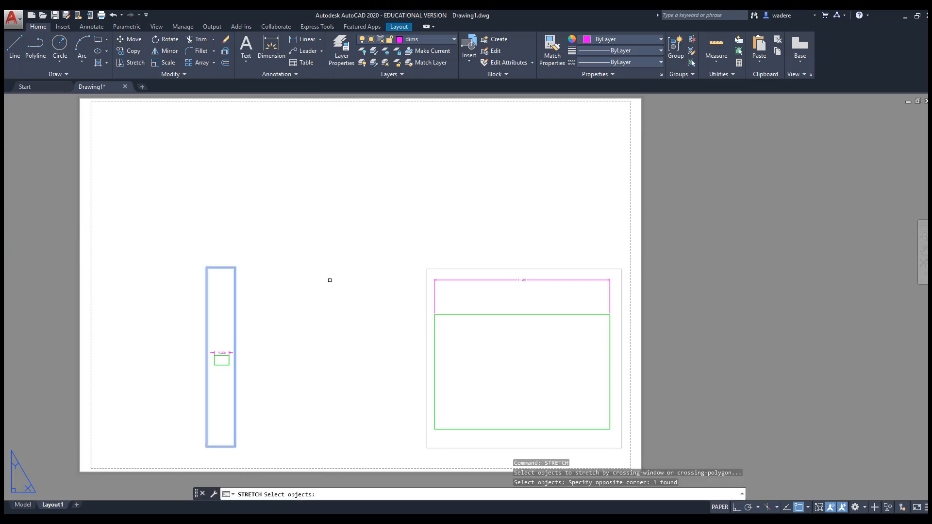
pyautogui.press('Return')
pyautogui.click(329, 281)
pyautogui.click(329, 362)
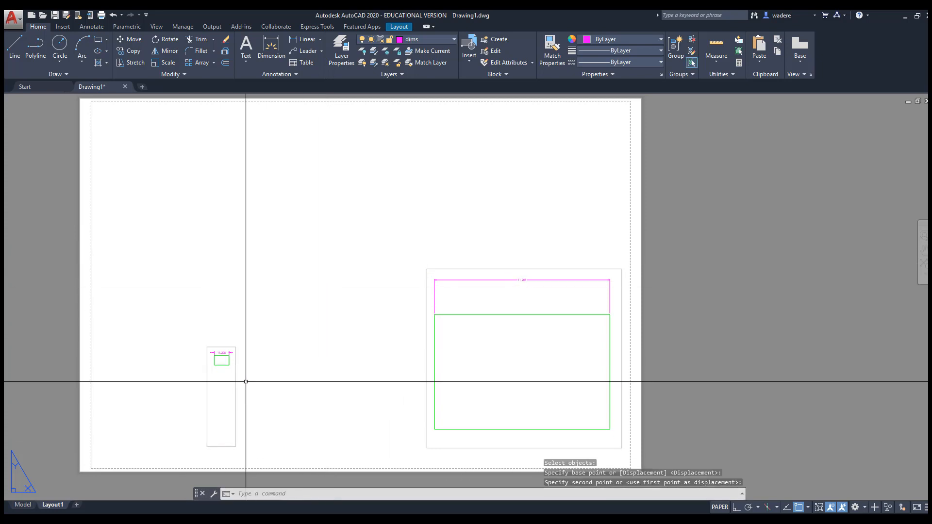
# - Stretch the copied viewport's bottom edge up to just below the middle rectangle
pyautogui.rightClick(247, 185)
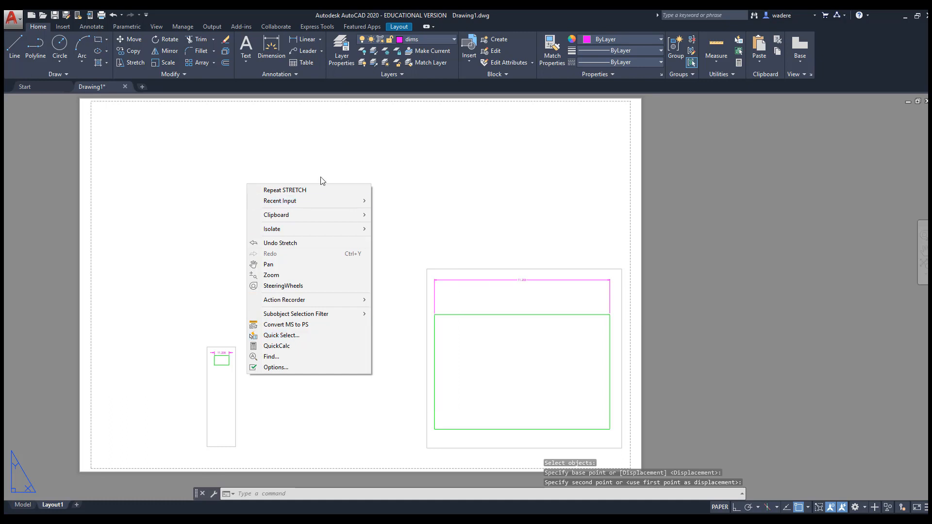
pyautogui.rightClick(283, 271)
pyautogui.click(297, 278)
pyautogui.click(245, 451)
pyautogui.click(291, 427)
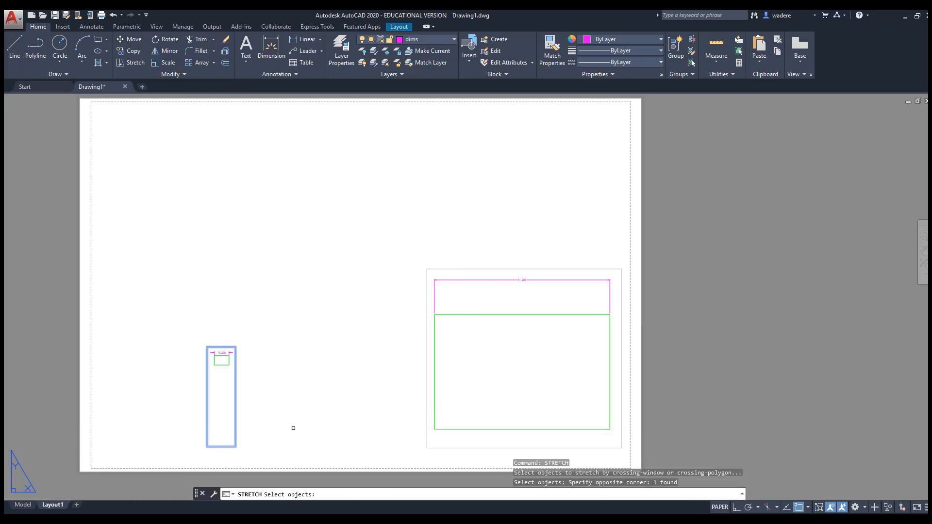
pyautogui.press('Return')
pyautogui.click(286, 412)
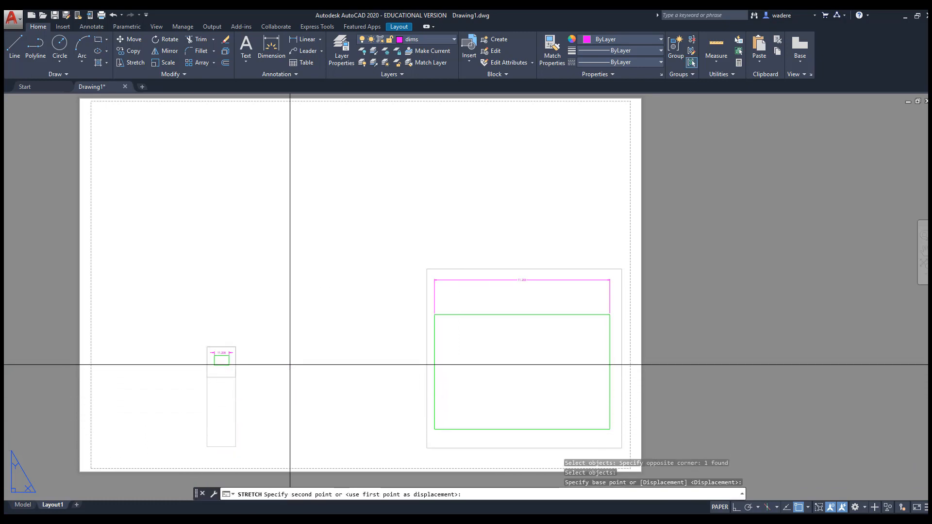
pyautogui.click(290, 359)
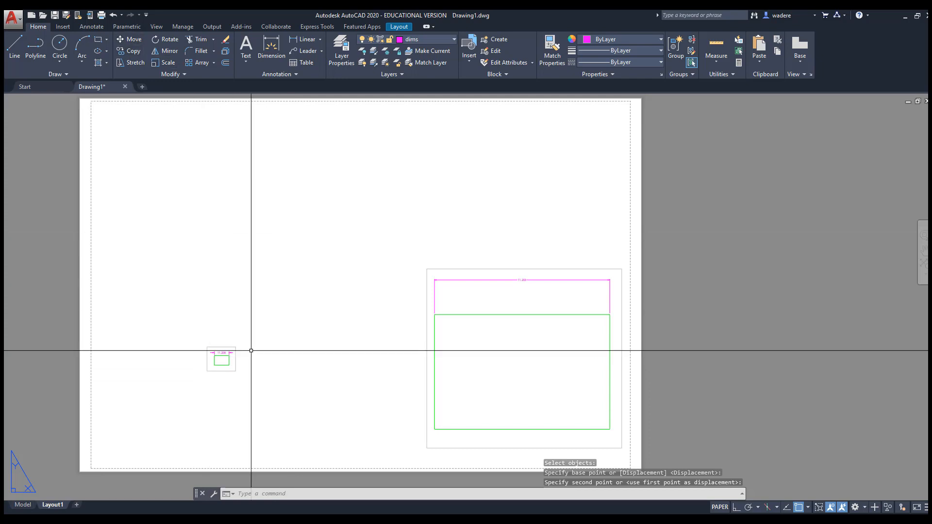
# - Move the small viewport across the sheet to just left of the large viewport
pyautogui.click(125, 38)
pyautogui.click(270, 385)
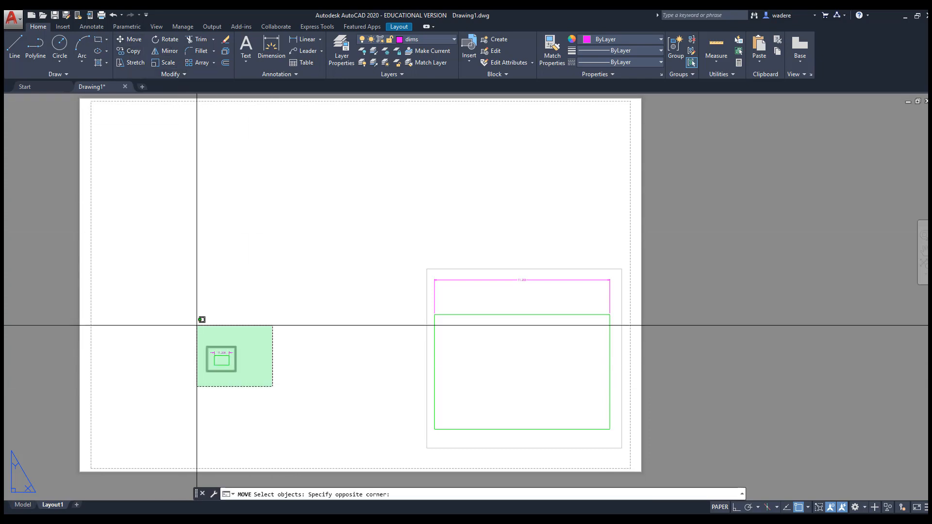
pyautogui.click(197, 326)
pyautogui.press('Return')
pyautogui.click(258, 411)
pyautogui.click(426, 340)
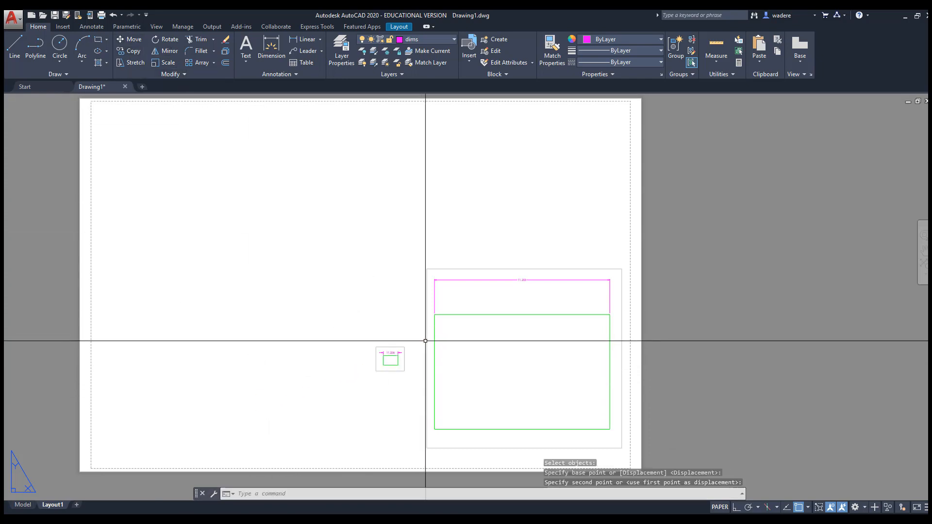
# - Move the small viewport up and slightly right, beside the upper left corner of the large viewport
pyautogui.rightClick(395, 307)
pyautogui.click(418, 316)
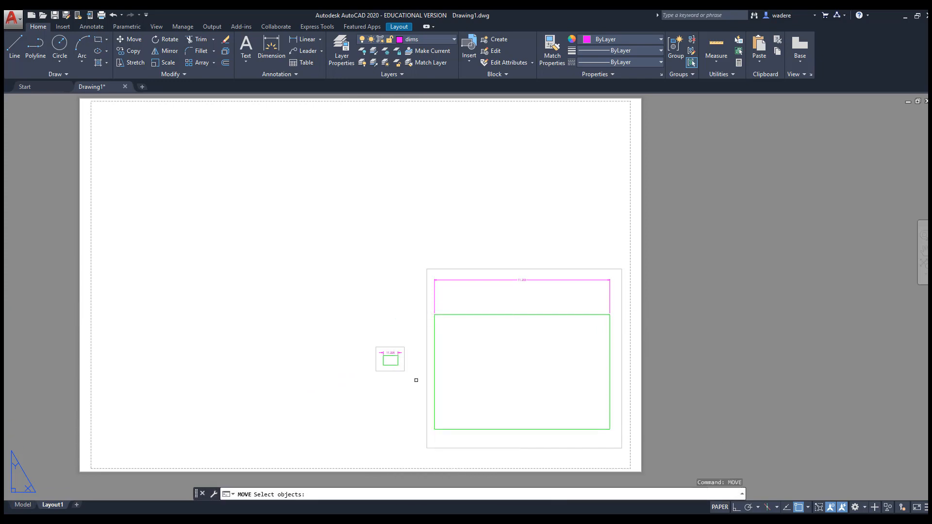
pyautogui.click(415, 381)
pyautogui.click(353, 334)
pyautogui.press('Return')
pyautogui.click(254, 410)
pyautogui.click(268, 347)
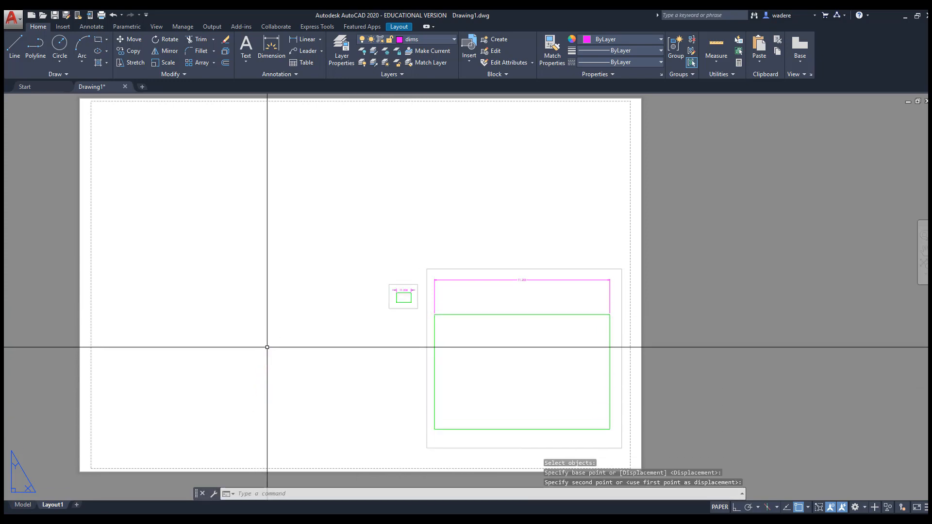
# - Create a closed five-sided polygonal viewport in the empty area left of the small viewport
pyautogui.moveTo(349, 356)
pyautogui.mouseDown(button='middle')
pyautogui.moveTo(260, 339)
pyautogui.moveTo(346, 357)
pyautogui.mouseUp(button='middle')
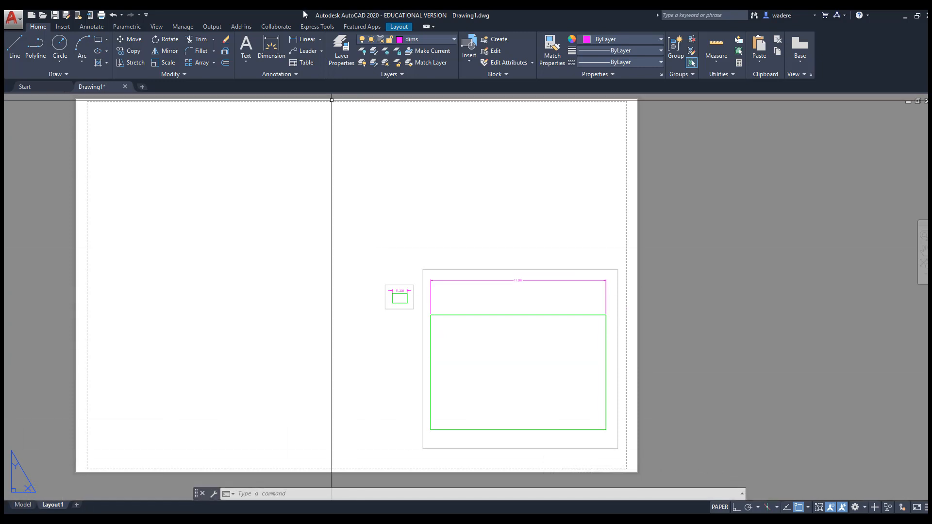
pyautogui.click(399, 27)
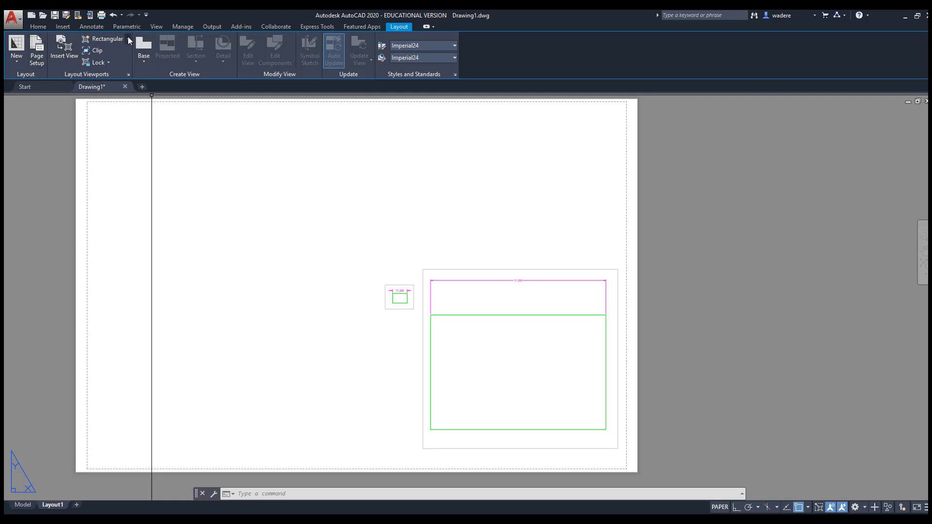
pyautogui.click(128, 39)
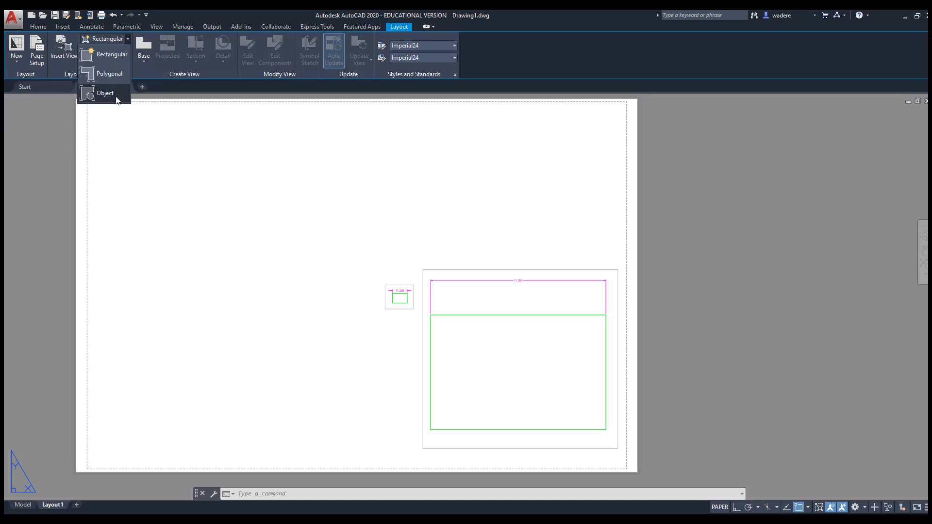
pyautogui.click(102, 75)
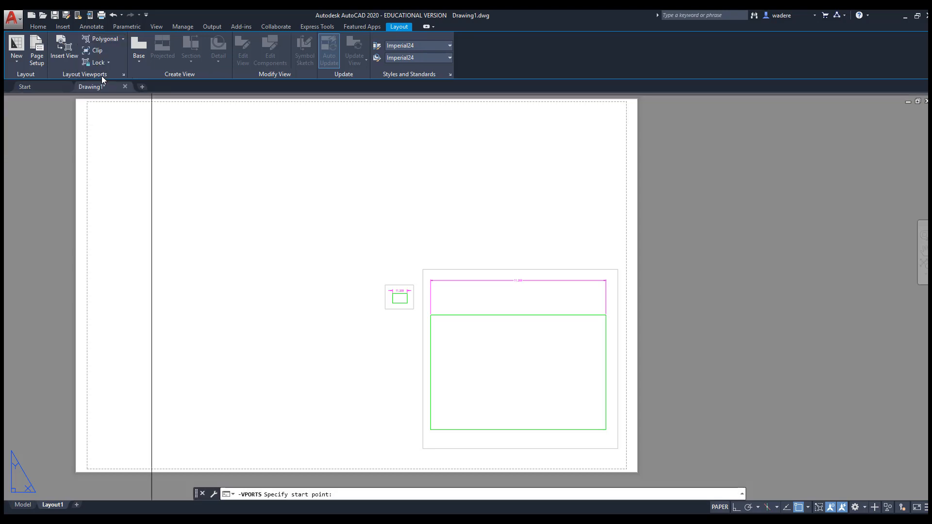
pyautogui.click(239, 259)
pyautogui.click(327, 284)
pyautogui.click(316, 353)
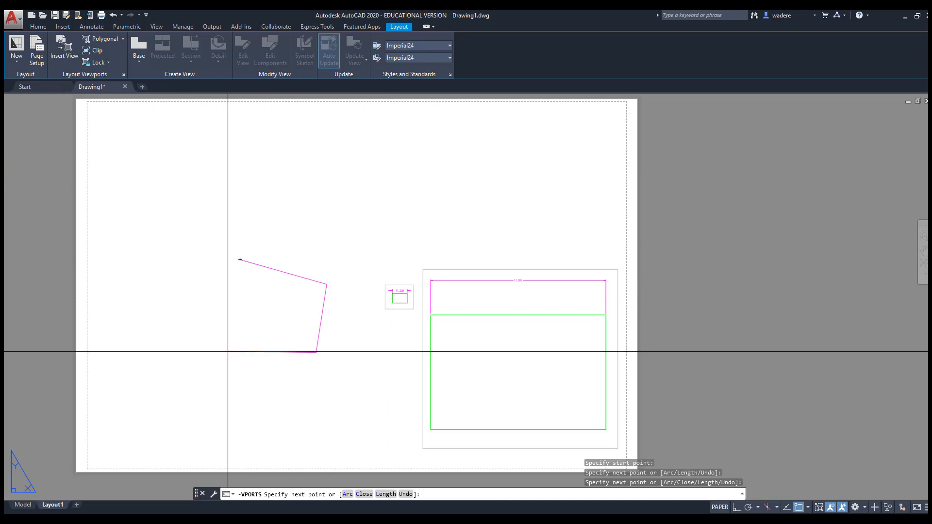
pyautogui.click(220, 352)
pyautogui.click(212, 297)
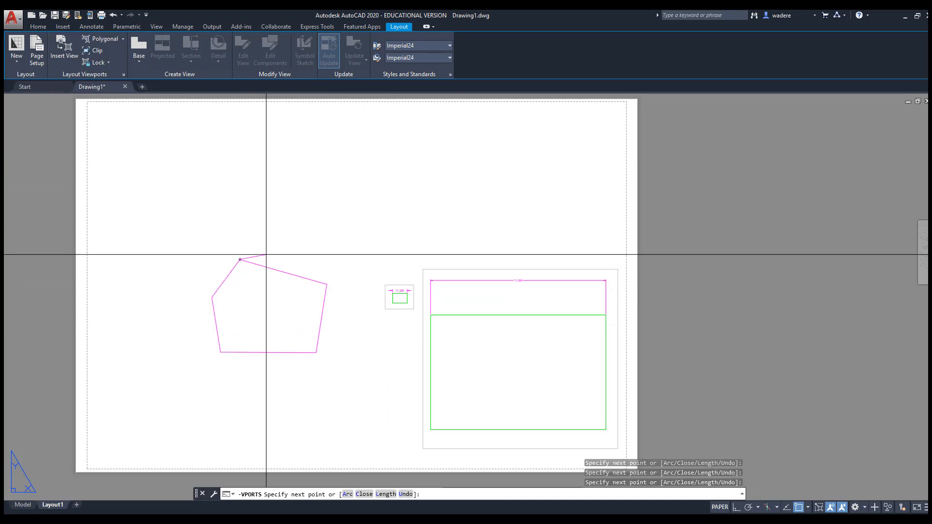
pyautogui.rightClick(268, 257)
pyautogui.click(291, 260)
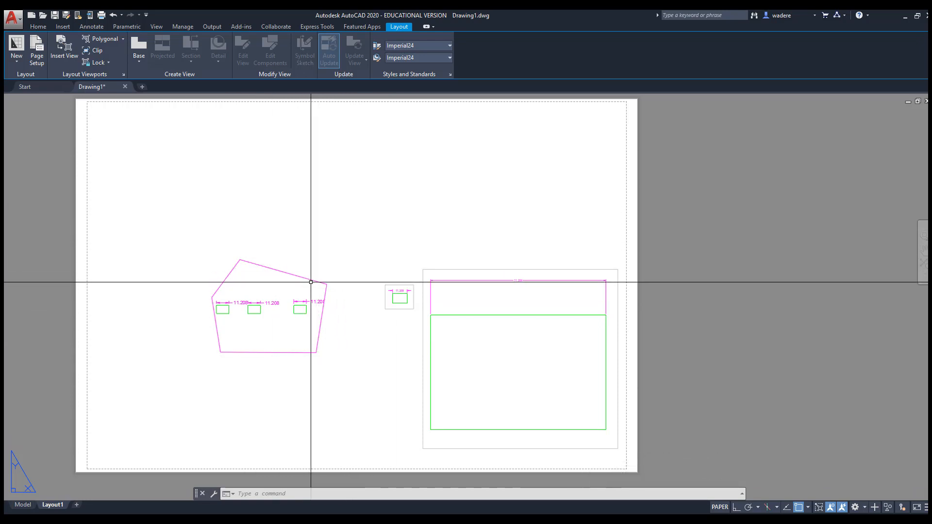
# - Match the polygonal viewport's properties to those of the large rectangular viewport
pyautogui.click(38, 27)
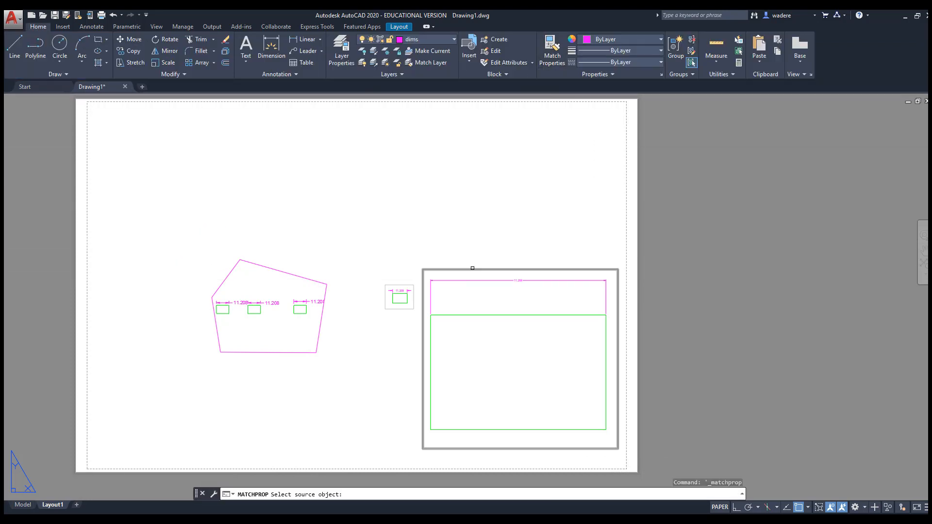
pyautogui.click(472, 269)
pyautogui.click(309, 279)
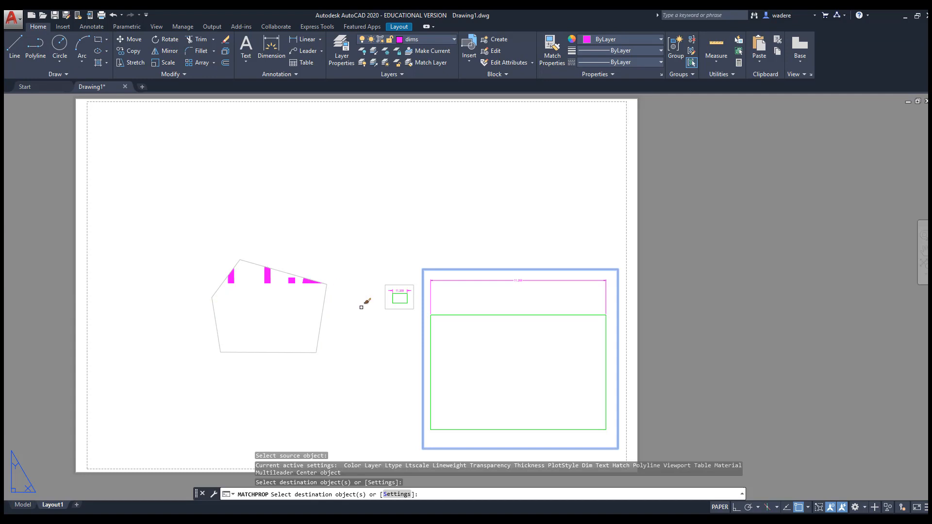
pyautogui.rightClick(383, 317)
pyautogui.click(399, 314)
# - Activate the polygonal viewport's model space and zoom it to the drawing extents
pyautogui.scroll(-2, 277, 304)
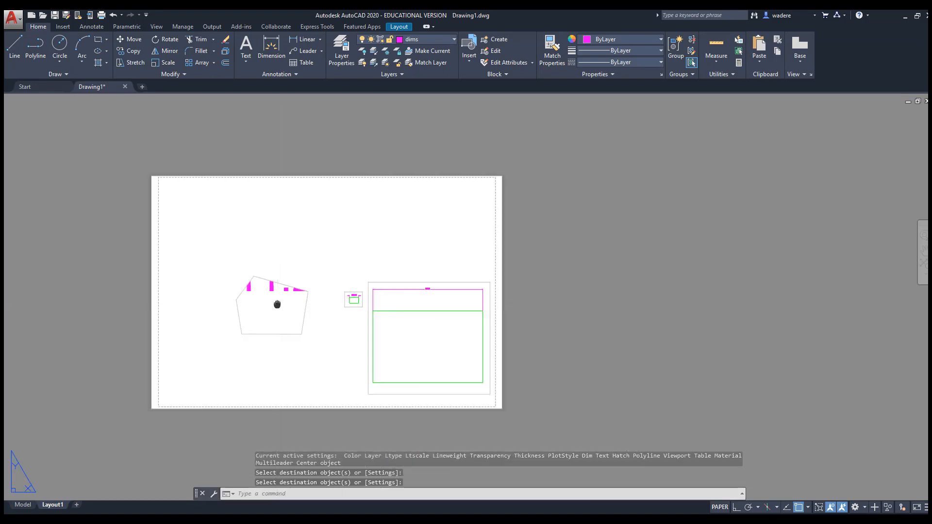
pyautogui.moveTo(277, 305); pyautogui.dragTo(272, 260, button='middle')
pyautogui.doubleClick(270, 262)
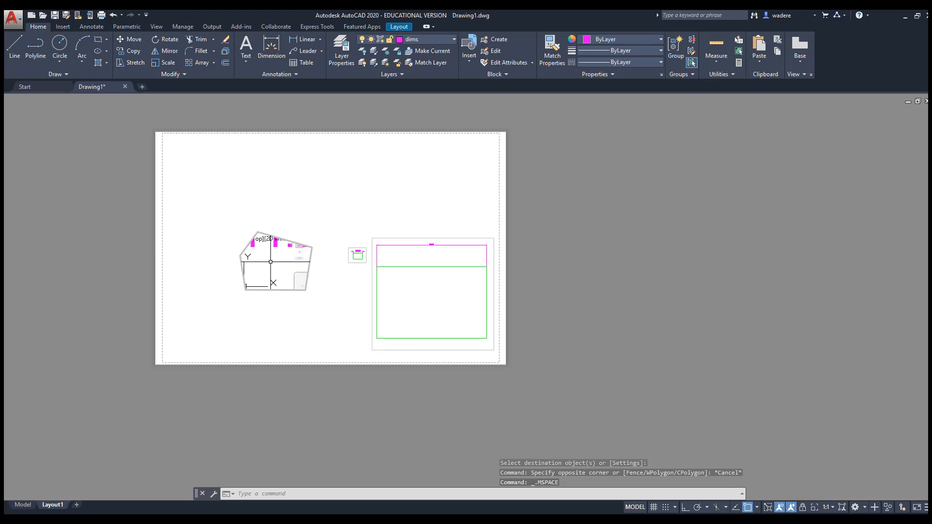
pyautogui.write('z')
pyautogui.press('Return')
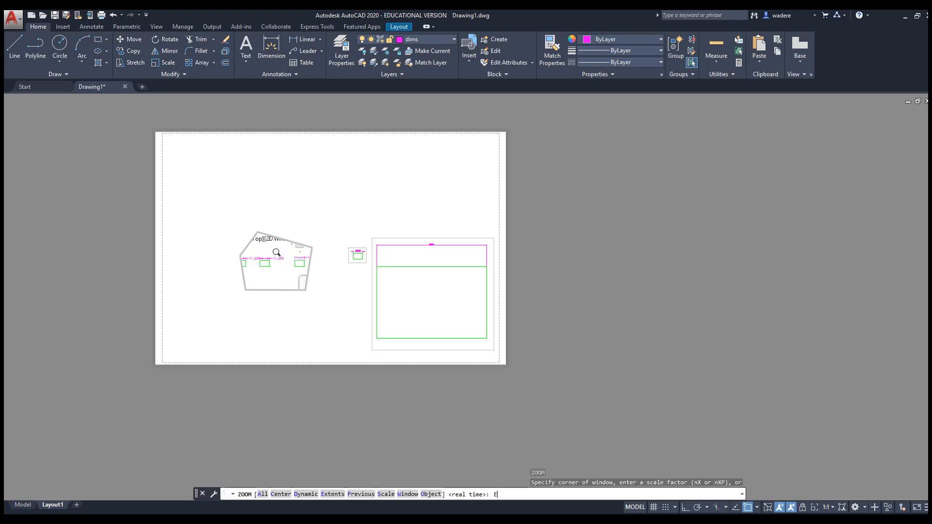
pyautogui.press('Return')
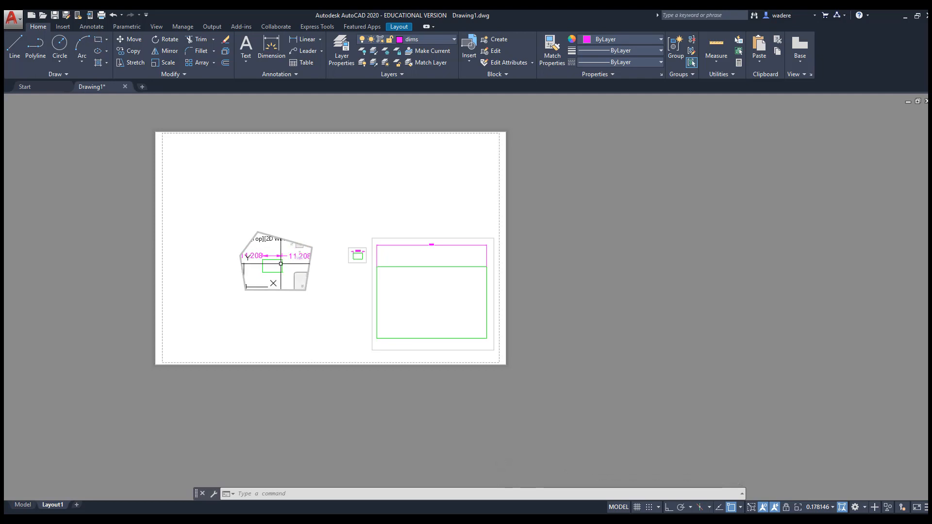
# - Set the polygonal viewport's scale to 1/2" = 1'-0" and return to paper space
pyautogui.click(832, 507)
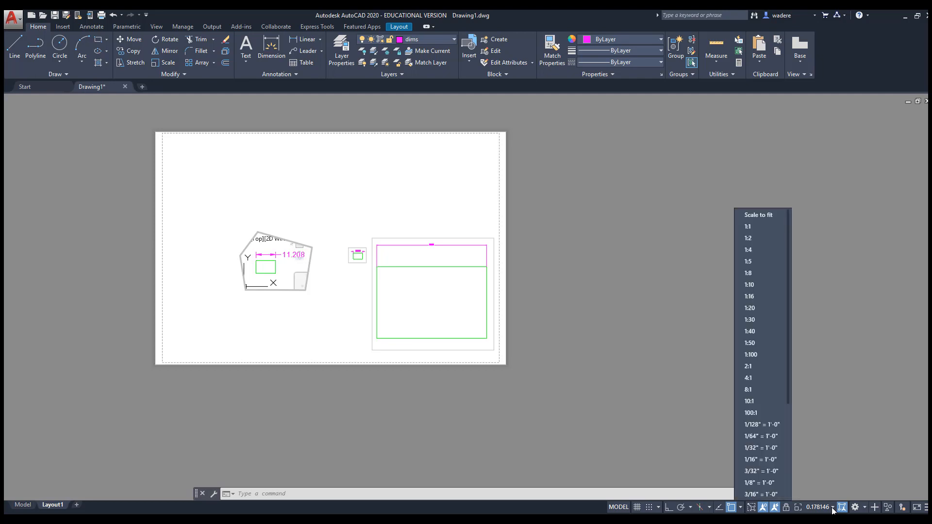
pyautogui.scroll(-2, 759, 464)
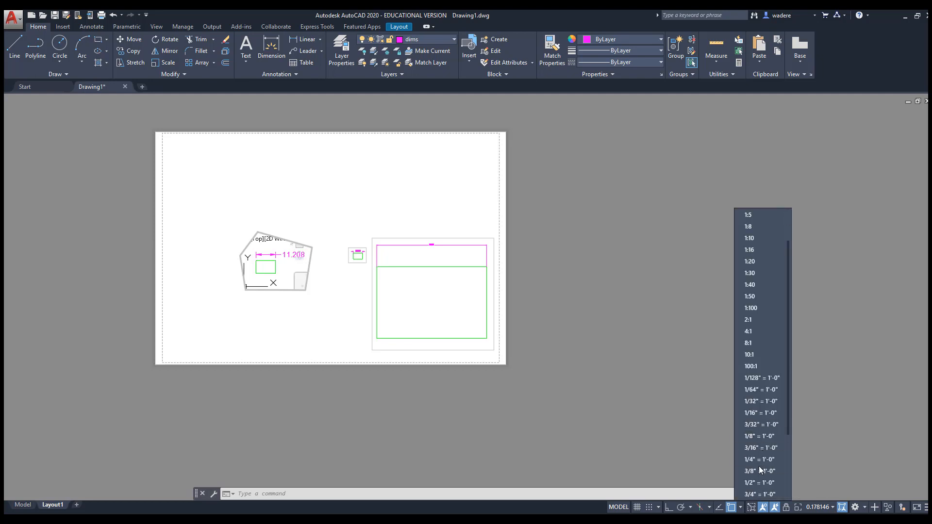
pyautogui.click(758, 482)
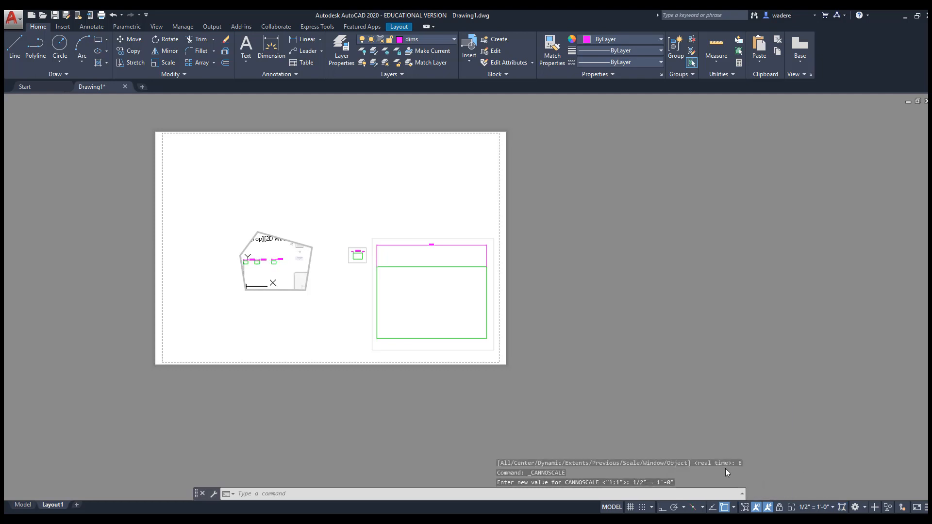
pyautogui.doubleClick(287, 323)
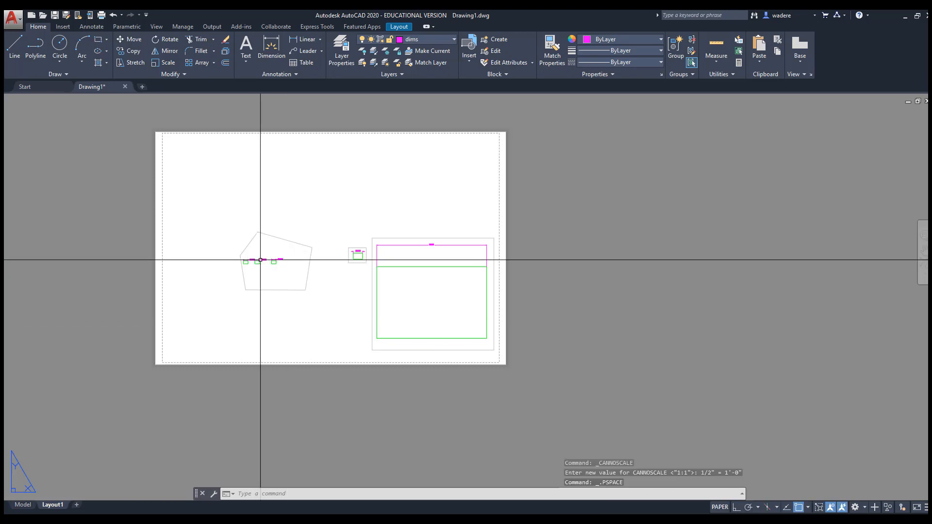
# - Delete the polygonal viewport from the layout
pyautogui.scroll(2, 287, 276)
pyautogui.scroll(2, 292, 280)
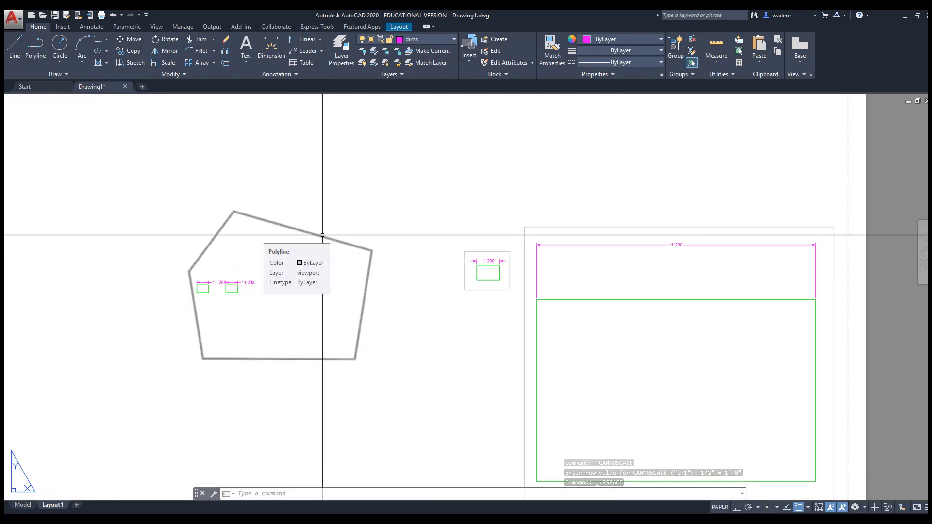
pyautogui.click(321, 234)
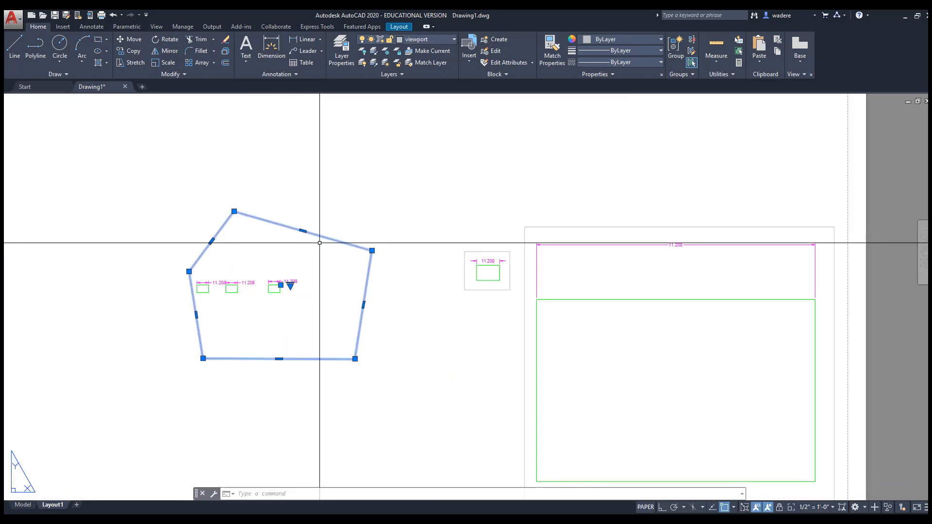
pyautogui.press('Delete')
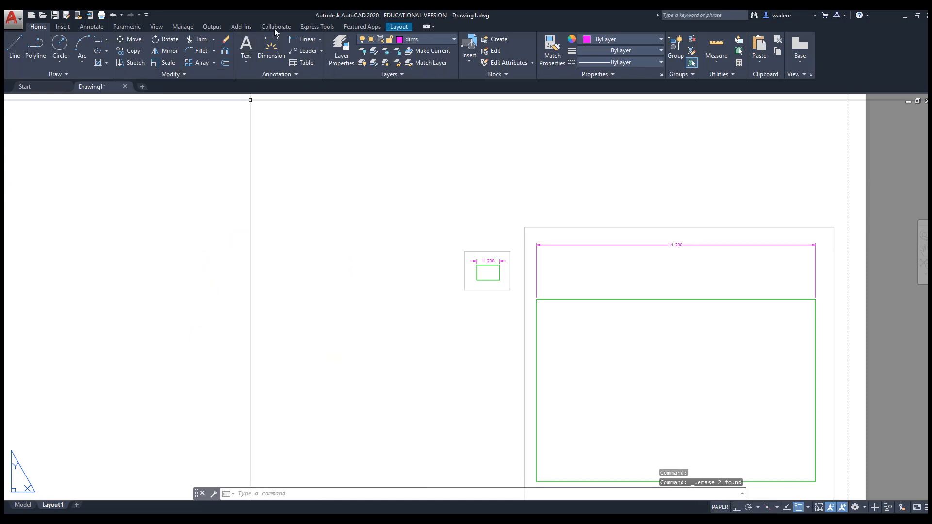
pyautogui.click(402, 28)
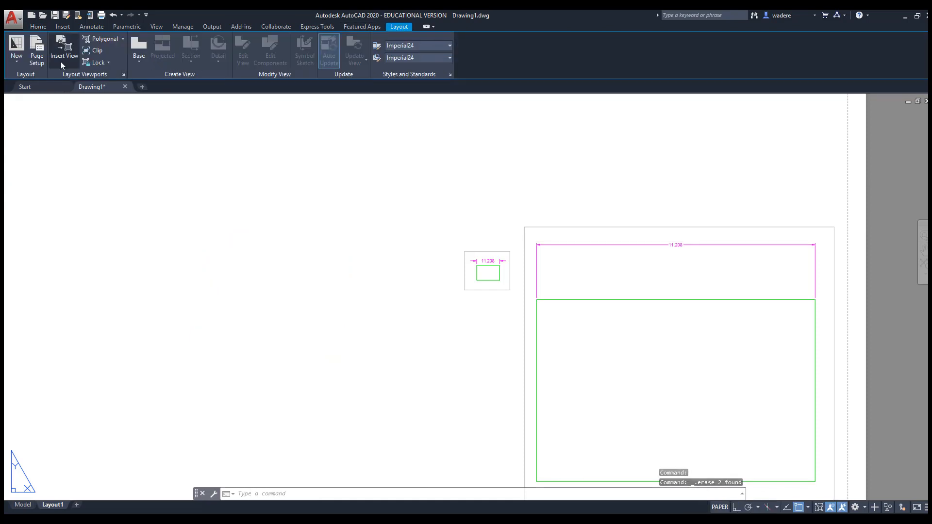
pyautogui.click(123, 39)
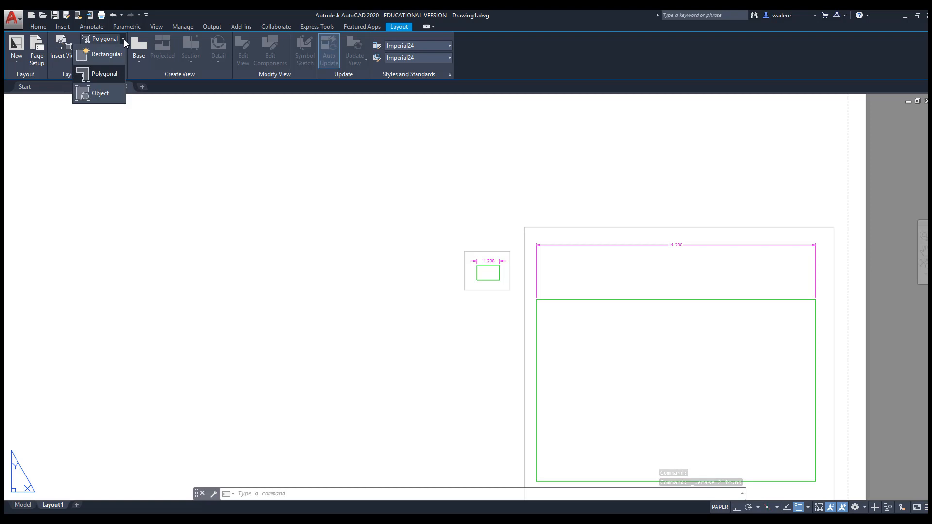
pyautogui.click(102, 94)
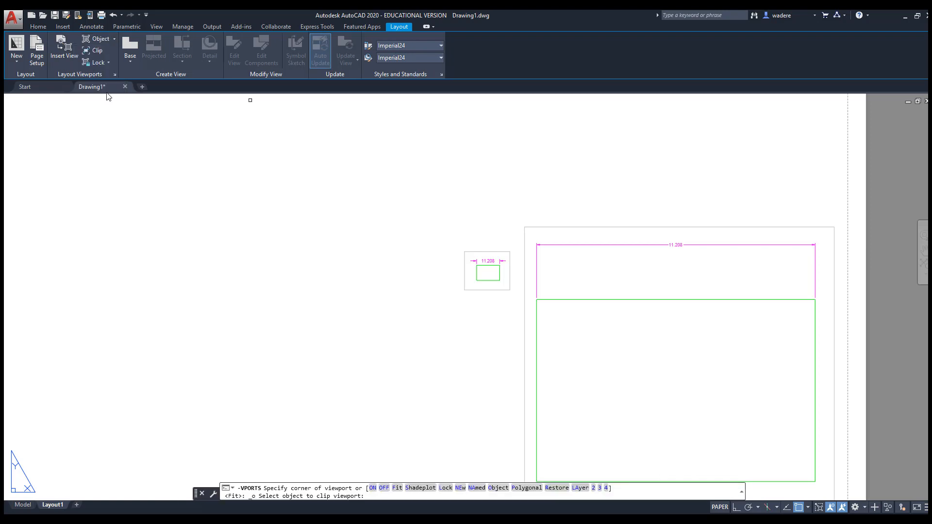
pyautogui.press('Escape')
# - Draw a circle left of the small viewport, about as tall as that viewport
pyautogui.click(39, 27)
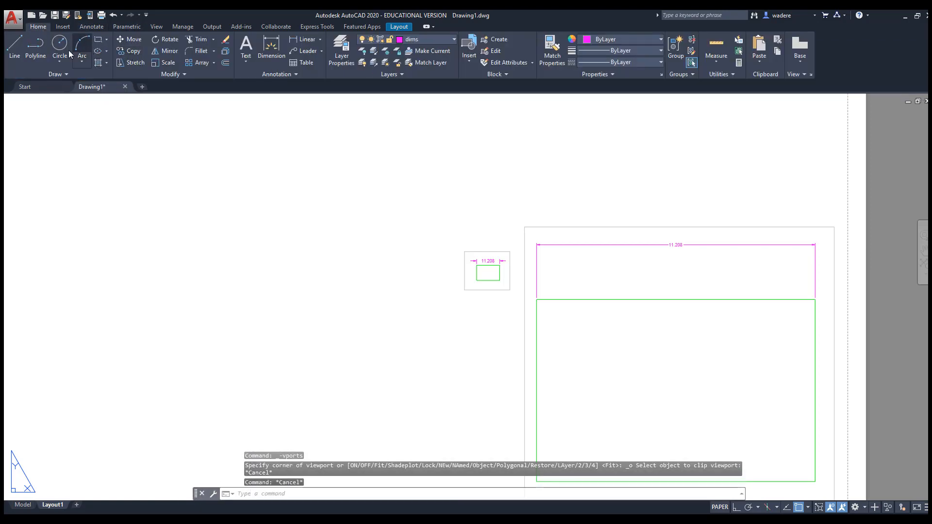
pyautogui.click(60, 44)
pyautogui.click(357, 271)
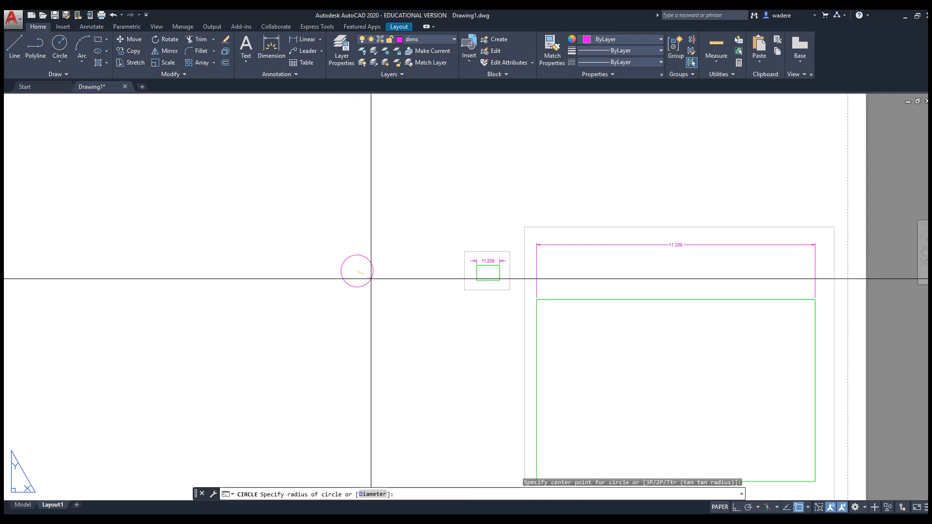
pyautogui.press('Escape')
pyautogui.press('Escape')
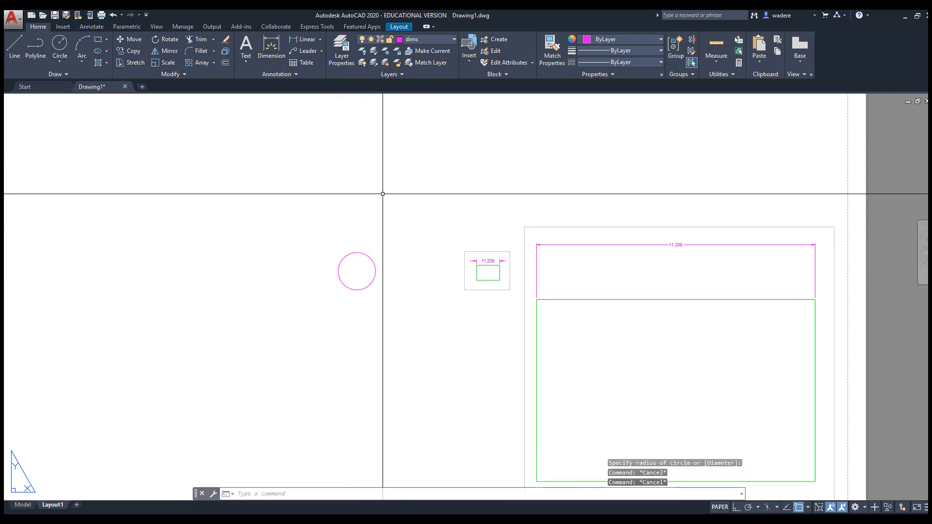
# - Match the circle's properties to those of the large viewport's border
pyautogui.click(551, 48)
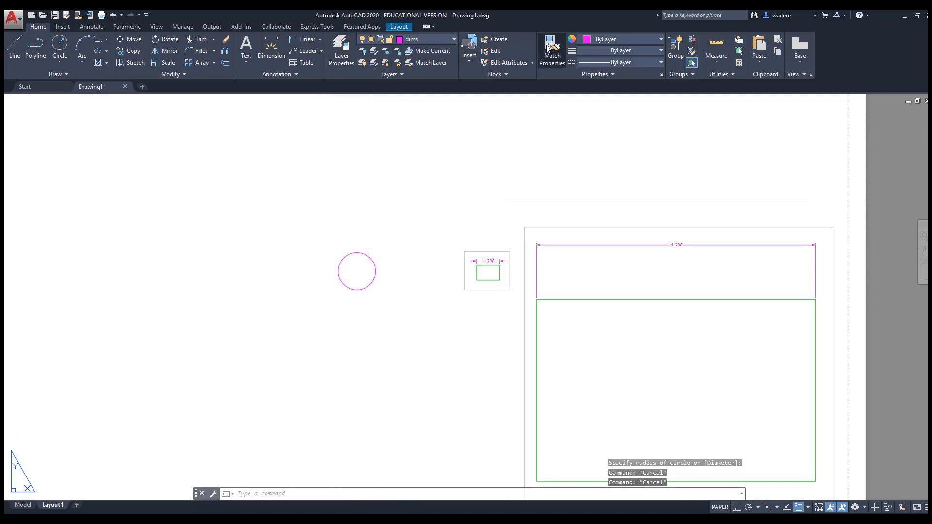
pyautogui.click(533, 226)
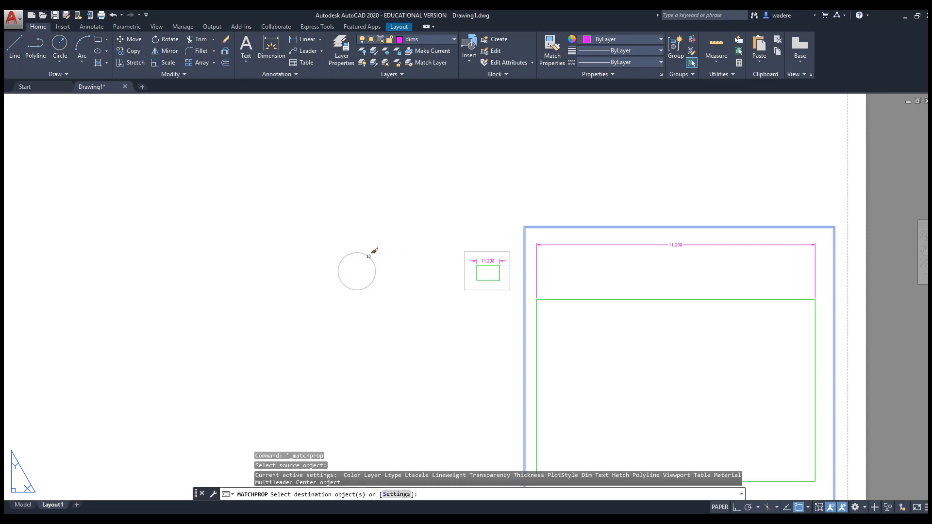
pyautogui.press('Escape')
pyautogui.press('Escape')
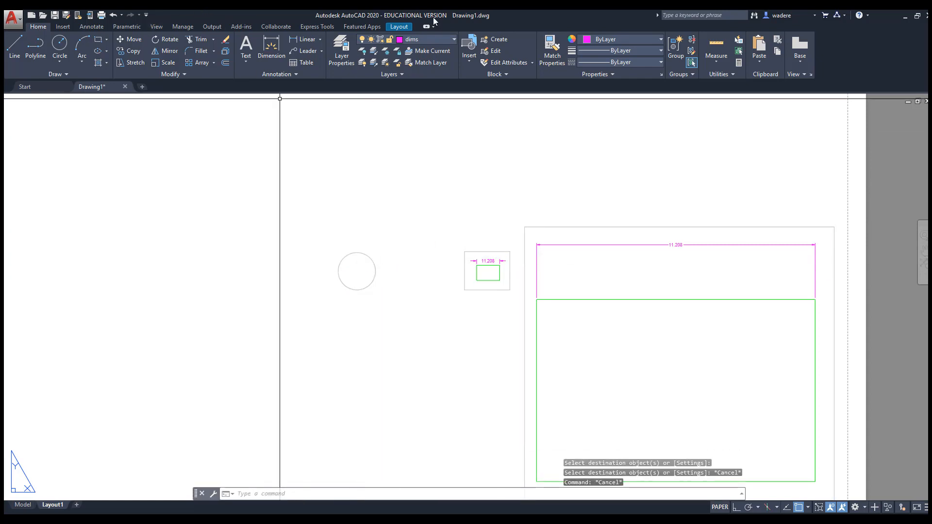
# - Convert the circle on the layout into an object-based viewport
pyautogui.click(398, 27)
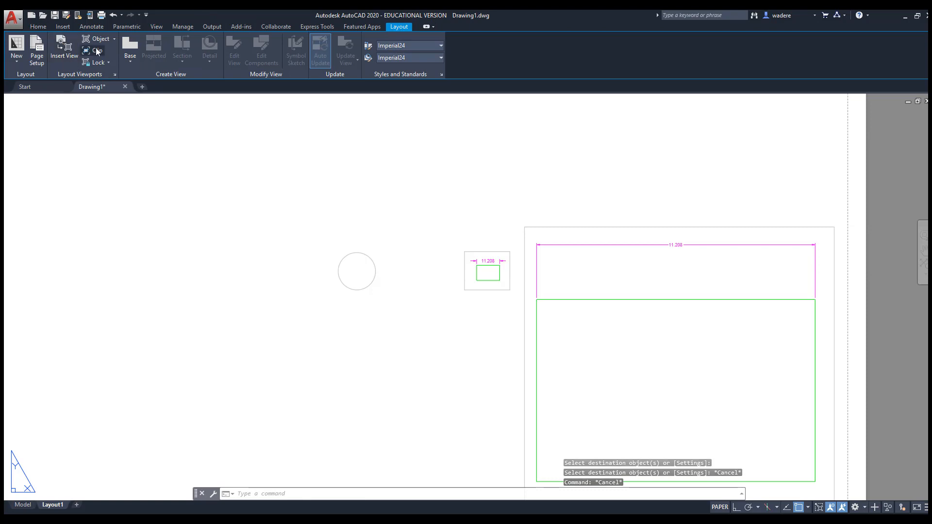
pyautogui.click(115, 42)
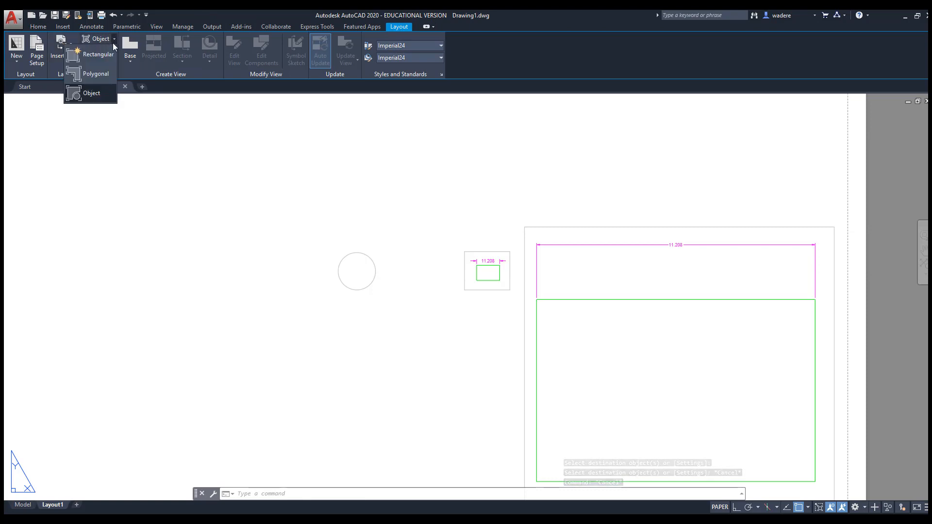
pyautogui.click(95, 94)
pyautogui.click(370, 258)
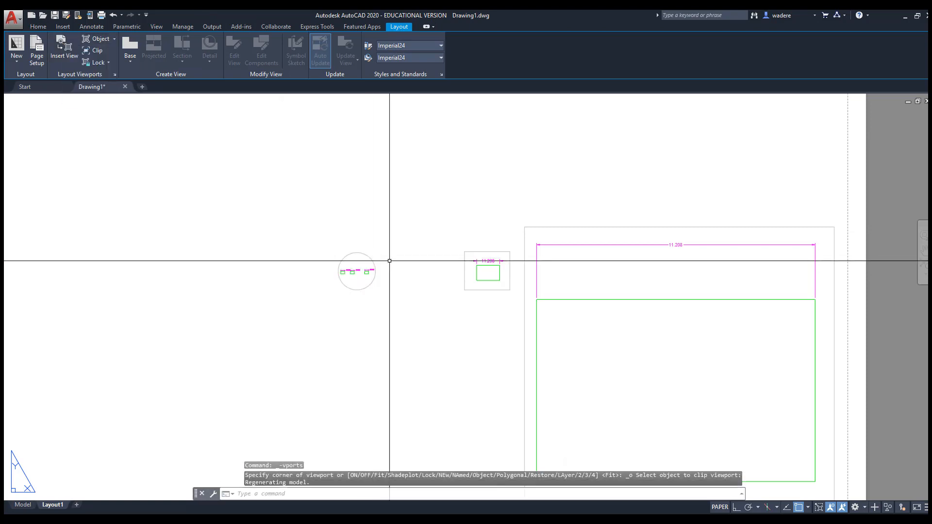
# - Set the circular viewport's scale to 1/2" = 1'-0" and fit one dimensioned rectangle inside the circle
pyautogui.scroll(6, 435, 308)
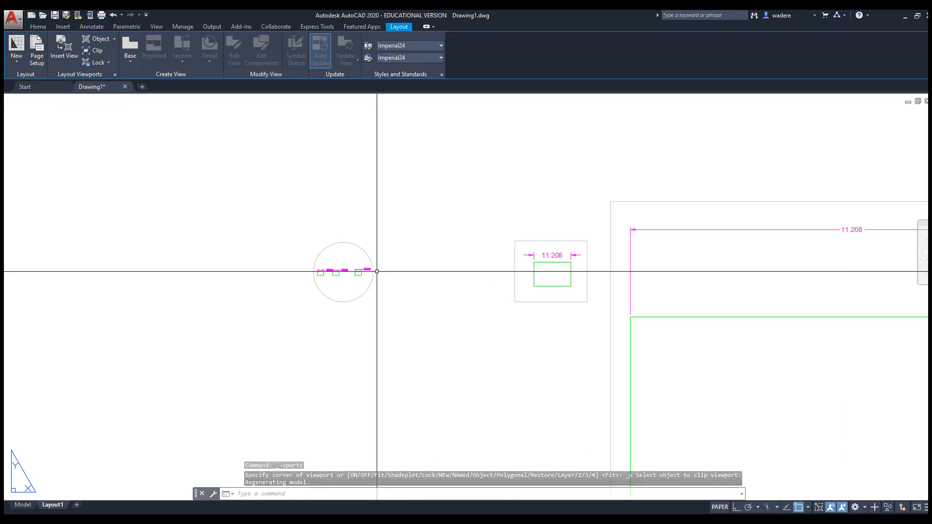
pyautogui.doubleClick(346, 277)
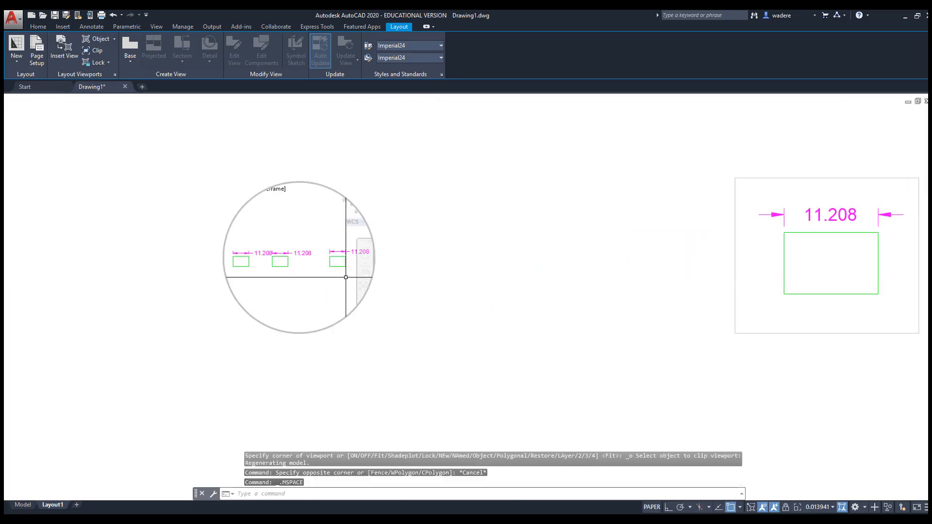
pyautogui.moveTo(345, 276); pyautogui.dragTo(315, 275, button='middle')
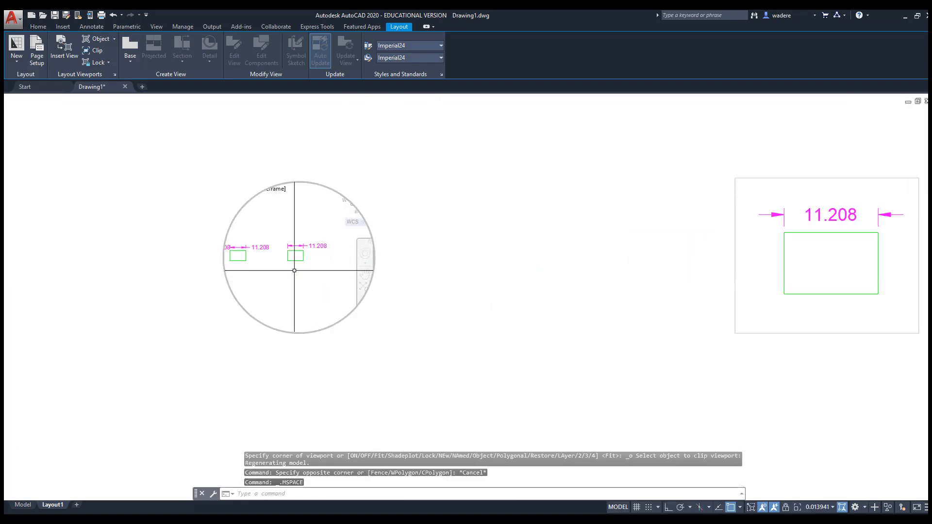
pyautogui.click(832, 506)
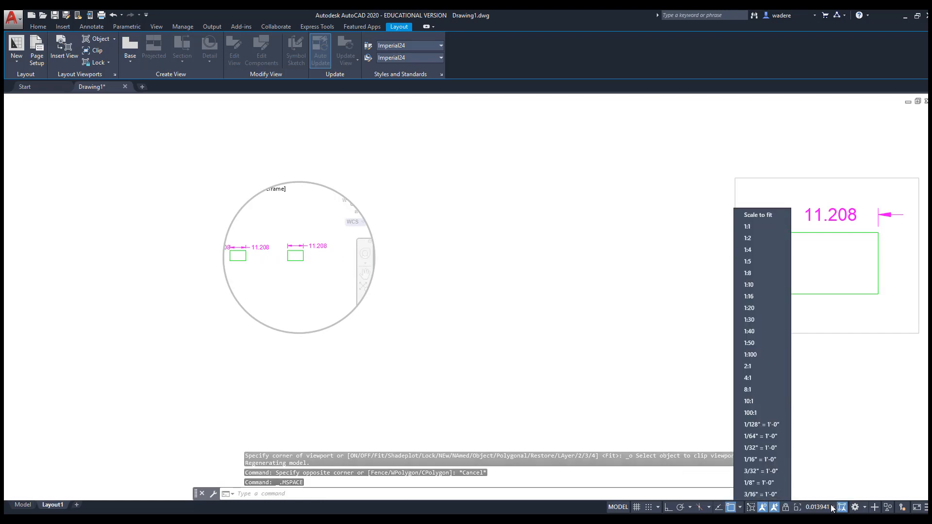
pyautogui.click(755, 482)
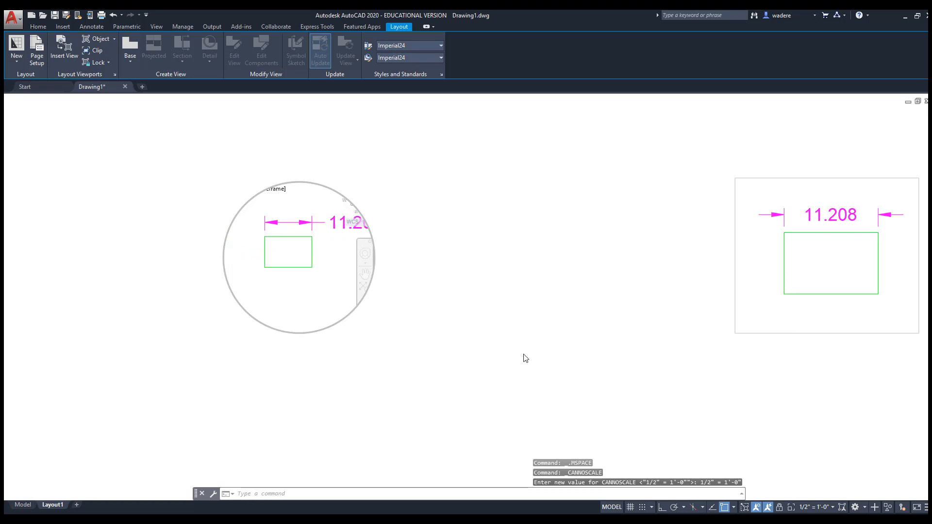
pyautogui.moveTo(325, 277); pyautogui.dragTo(306, 288, button='middle')
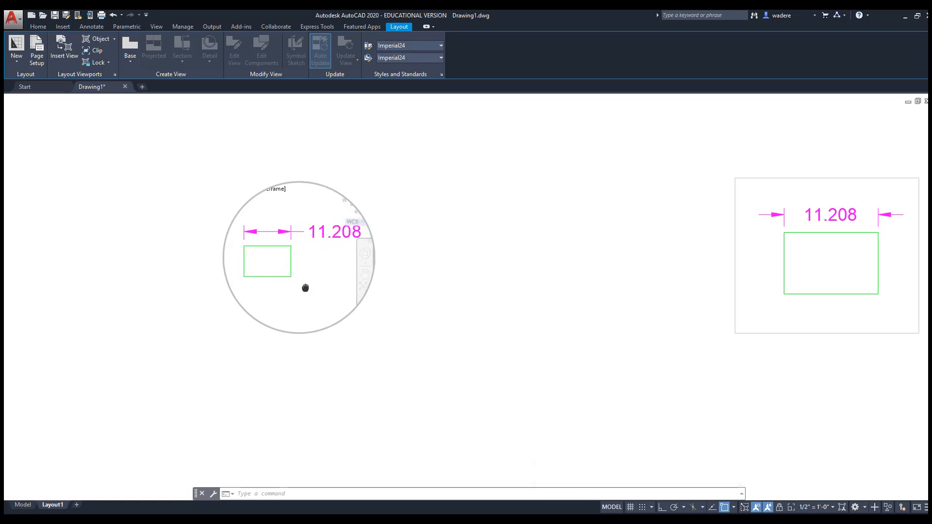
# - Lock the circular viewport's display and return to paper space
pyautogui.click(779, 508)
pyautogui.click(745, 254)
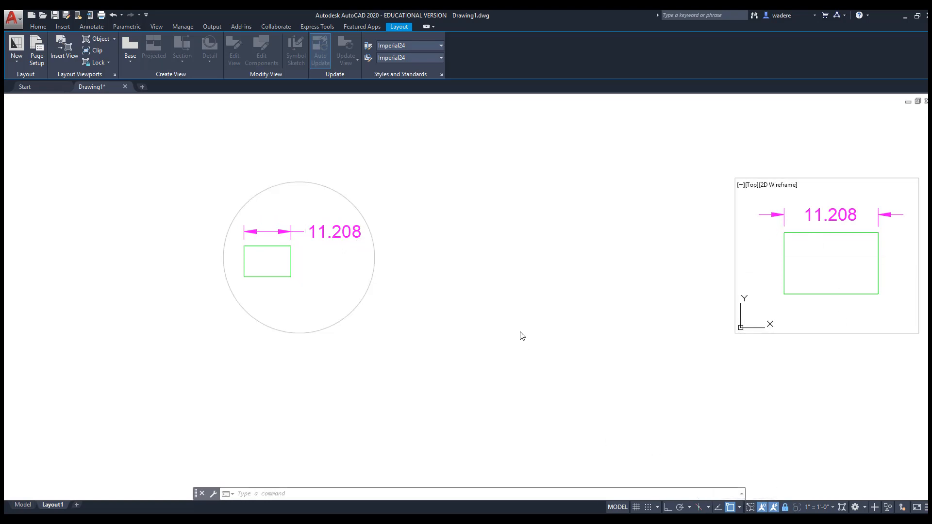
pyautogui.press('Escape')
pyautogui.press('Escape')
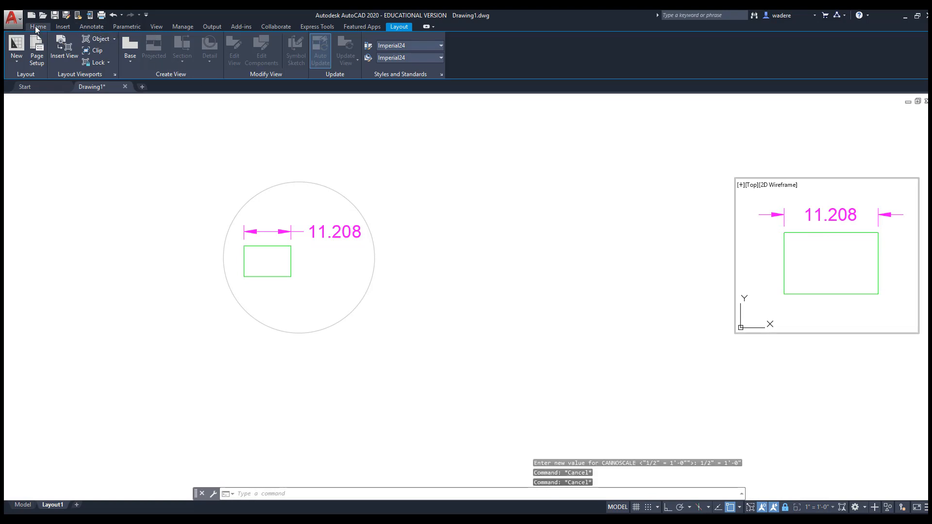
pyautogui.click(37, 27)
pyautogui.click(131, 42)
pyautogui.doubleClick(394, 289)
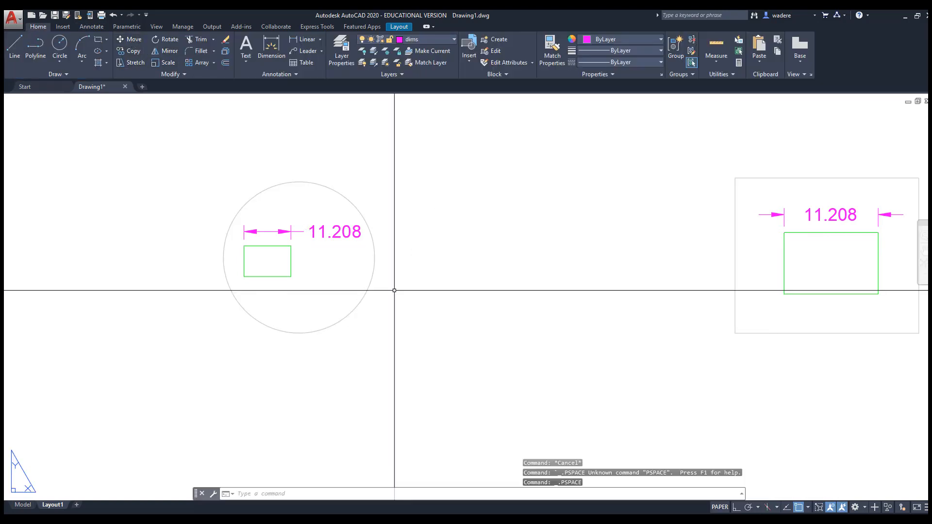
# - Move the circular viewport close to the small rectangular viewport, then clear the selection
pyautogui.click(393, 288)
pyautogui.click(360, 261)
pyautogui.click(299, 258)
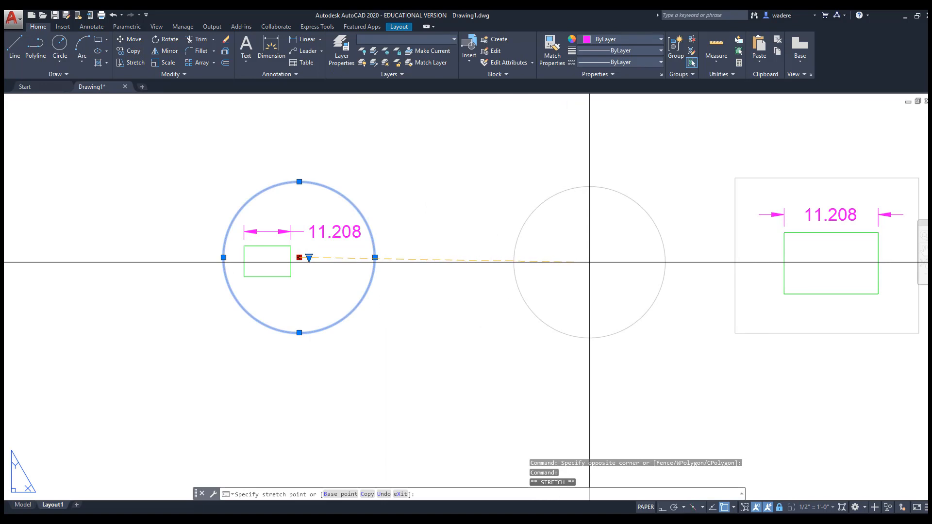
pyautogui.click(594, 262)
pyautogui.moveTo(703, 287); pyautogui.dragTo(279, 315, button='middle')
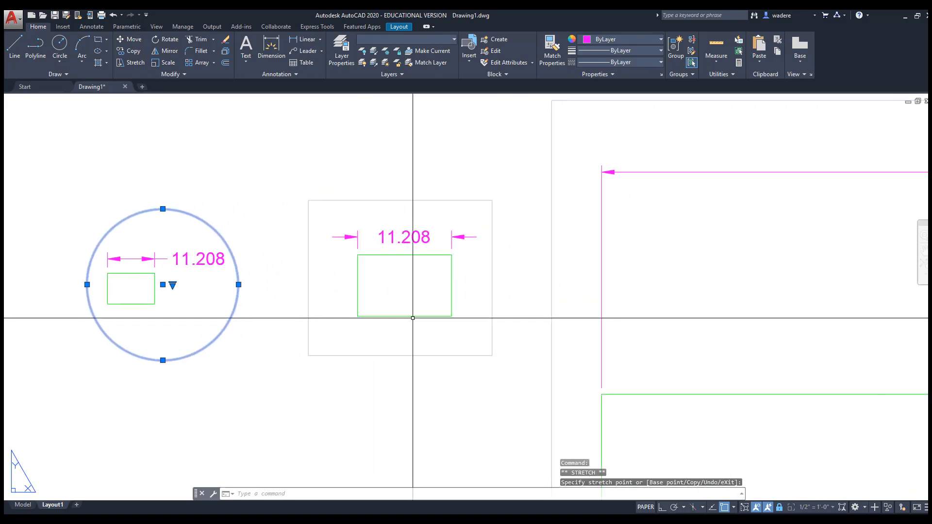
pyautogui.scroll(-2, 437, 315)
pyautogui.moveTo(500, 312); pyautogui.dragTo(402, 273, button='middle')
pyautogui.scroll(-3, 400, 285)
pyautogui.scroll(2, 402, 273)
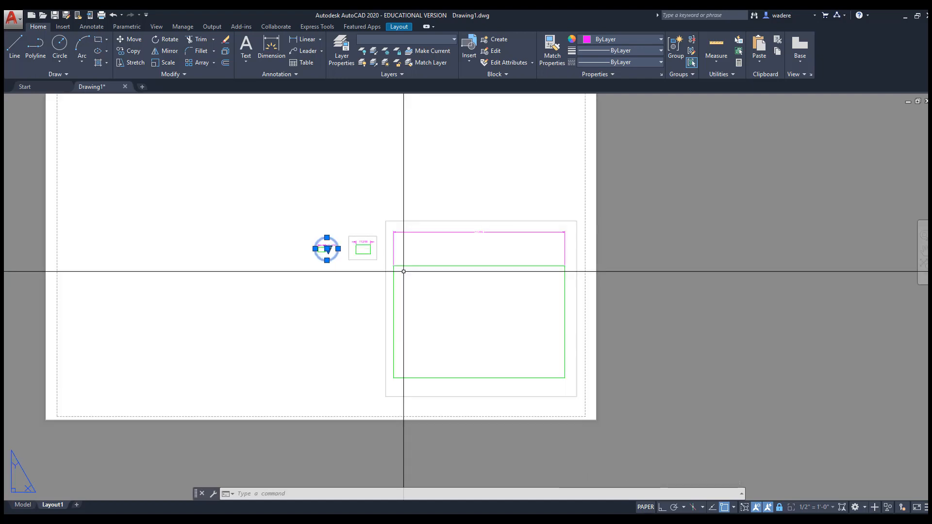
pyautogui.press('Escape')
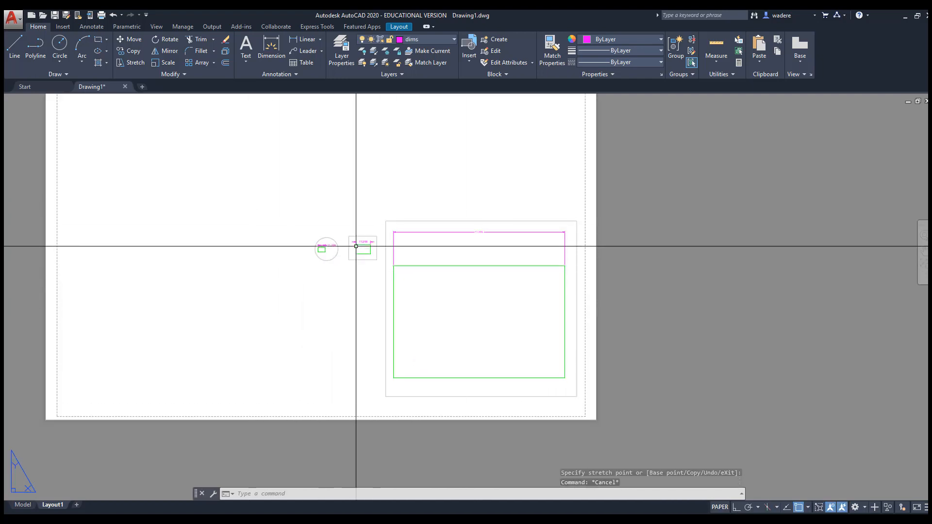
# - Compare the dimension text size across the three viewports and within the whole sheet
pyautogui.moveTo(370, 249); pyautogui.dragTo(340, 261, button='middle')
pyautogui.scroll(6, 342, 254)
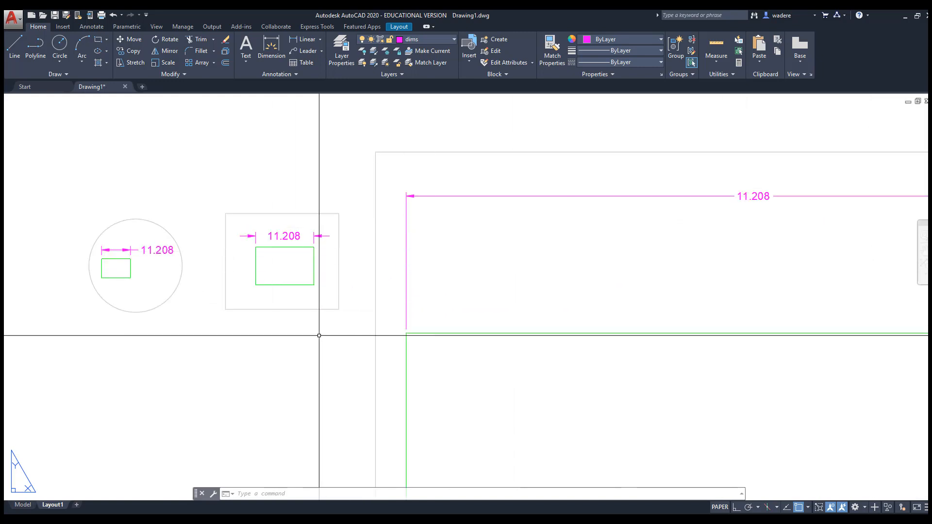
pyautogui.scroll(-3, 318, 317)
pyautogui.moveTo(318, 316); pyautogui.dragTo(393, 301, button='middle')
pyautogui.scroll(-3, 381, 264)
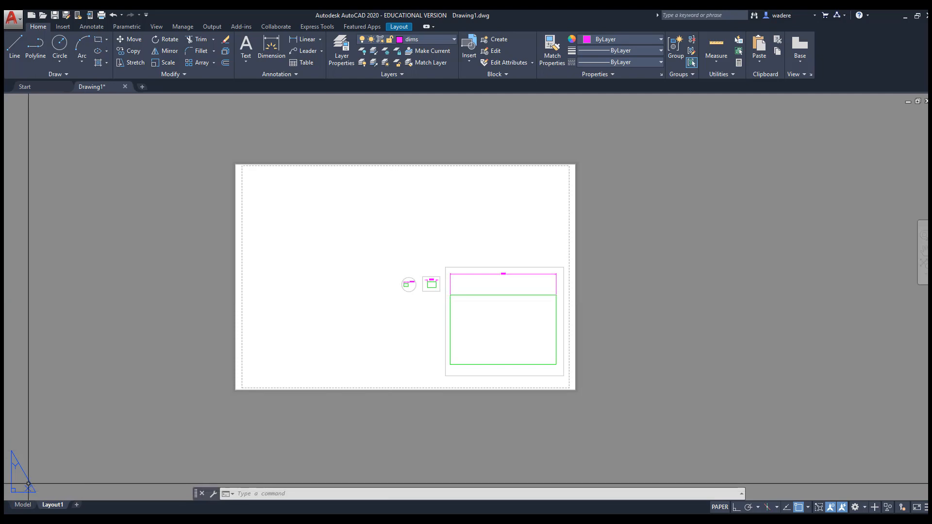
pyautogui.moveTo(18, 506)
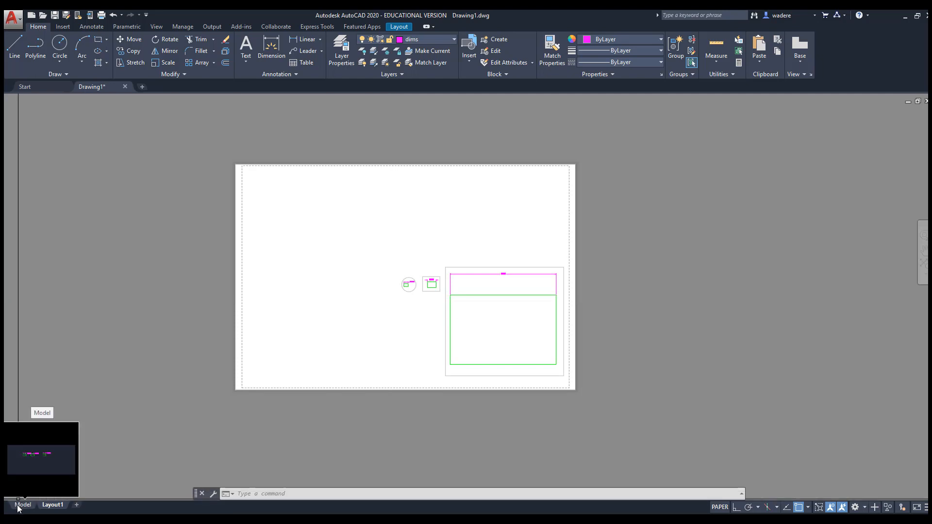
pyautogui.scroll(4, 441, 294)
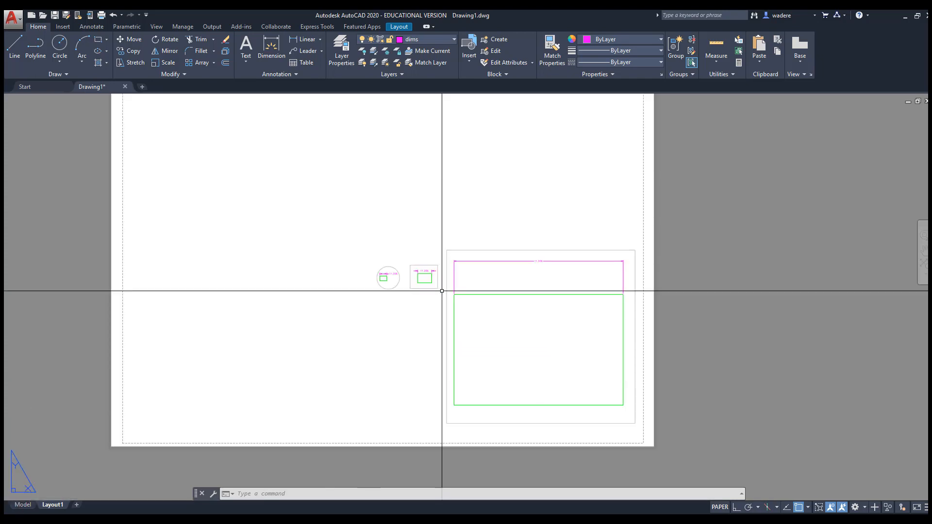
pyautogui.scroll(2, 435, 293)
pyautogui.press('Escape')
pyautogui.press('Escape')
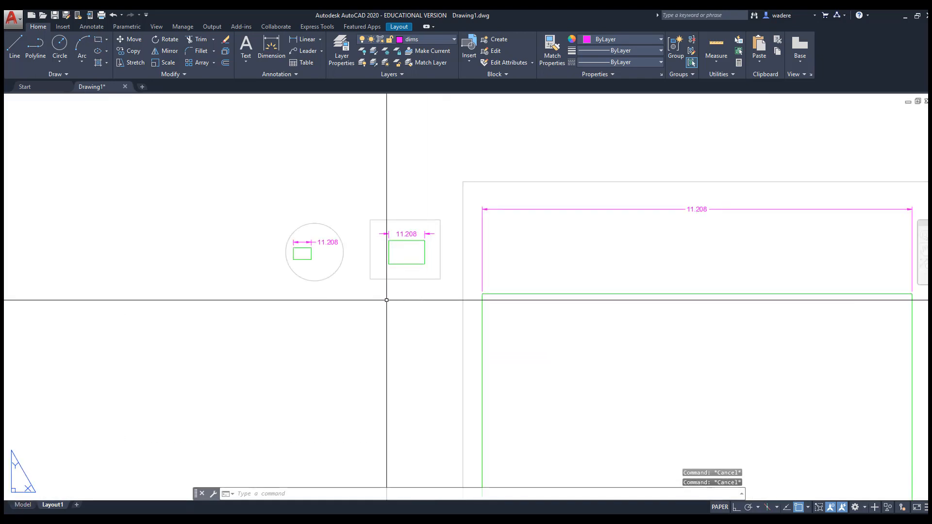
# - Set the large viewport's scale to 1:2 and return to paper space
pyautogui.scroll(-5, 389, 308)
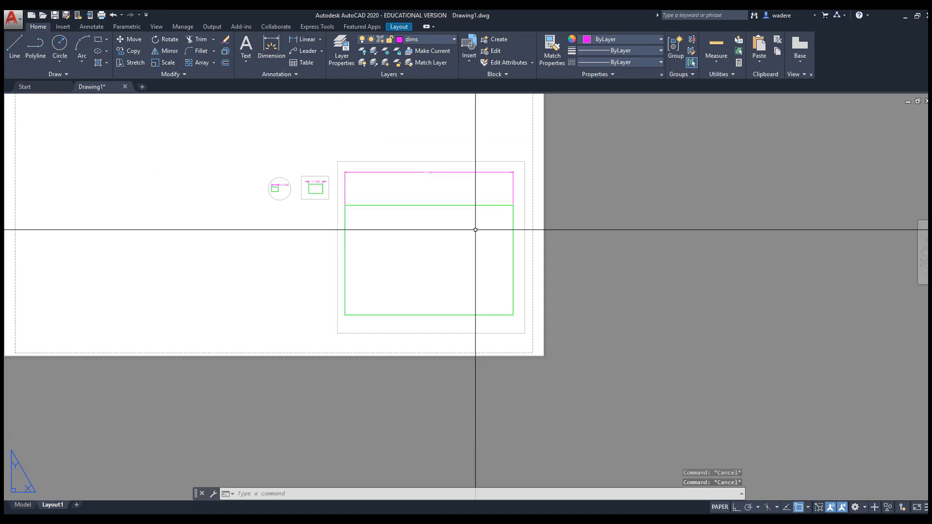
pyautogui.doubleClick(412, 230)
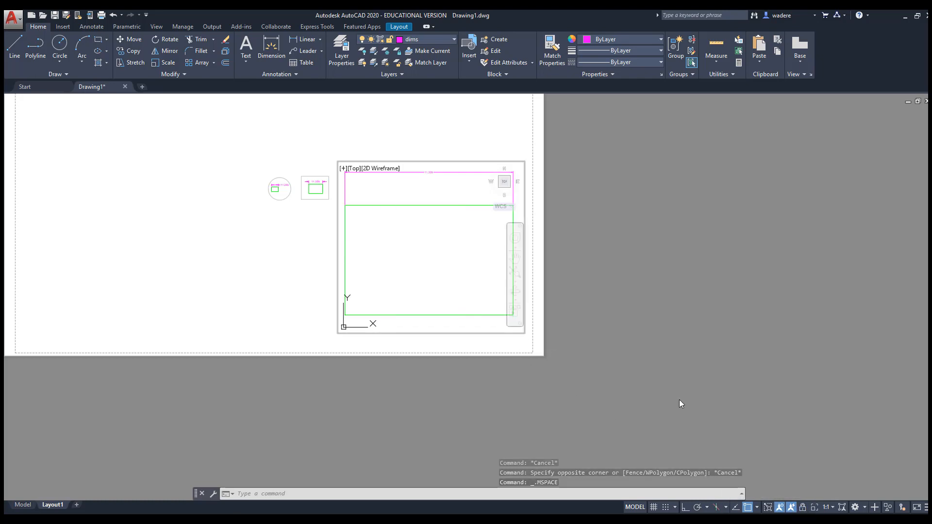
pyautogui.click(832, 508)
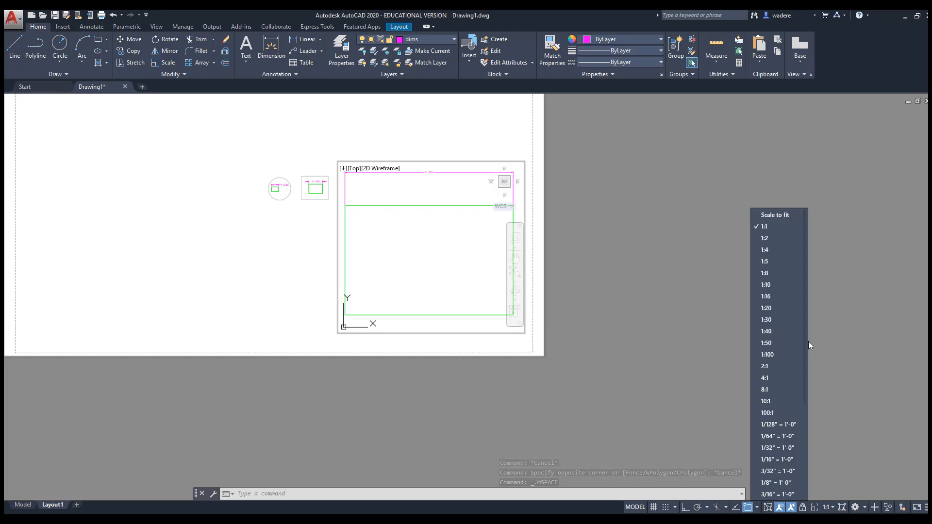
pyautogui.click(763, 366)
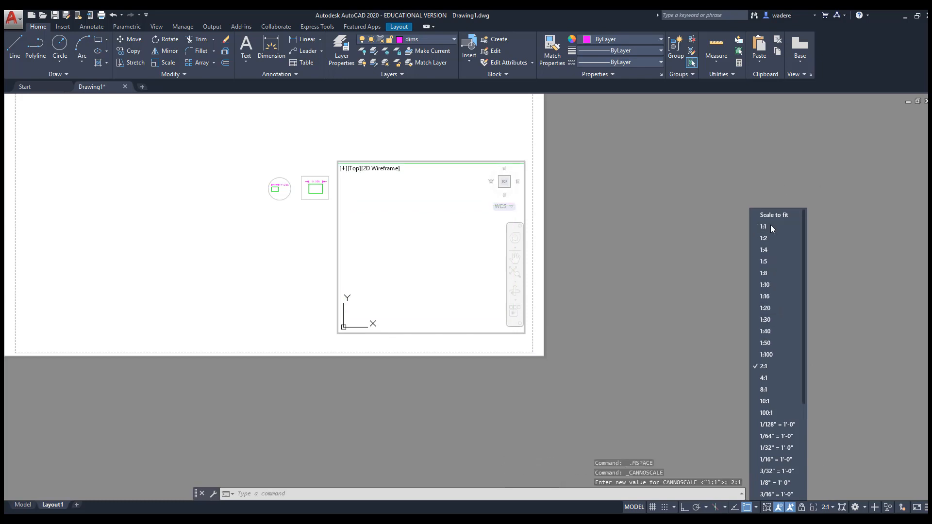
pyautogui.click(762, 239)
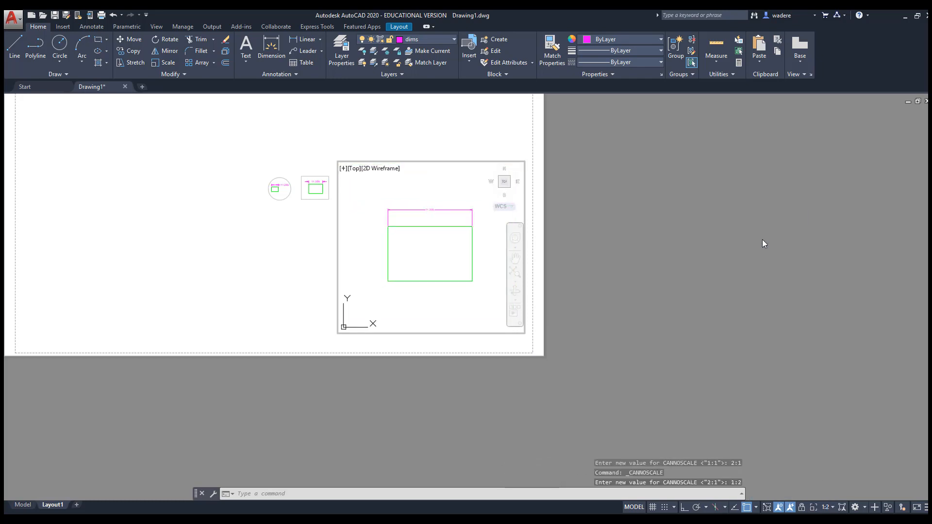
pyautogui.doubleClick(289, 233)
pyautogui.scroll(2, 298, 225)
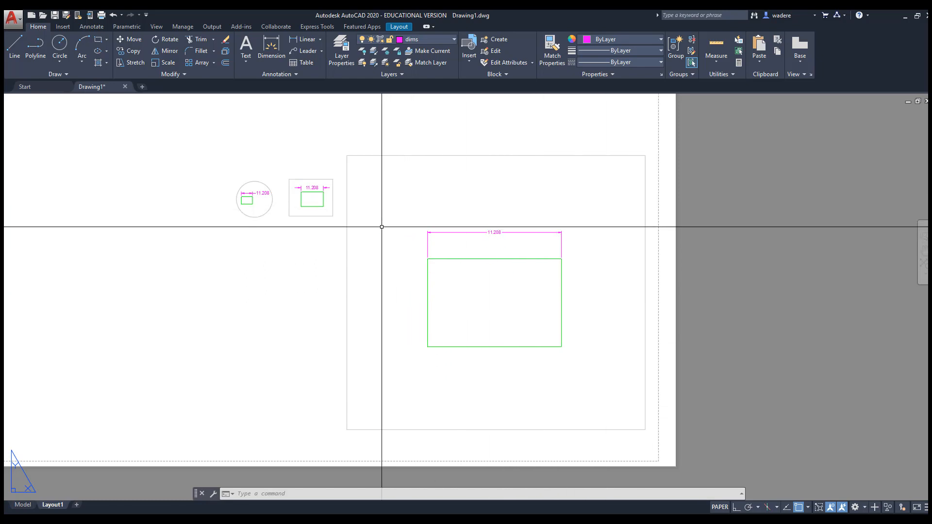
pyautogui.scroll(-2, 382, 227)
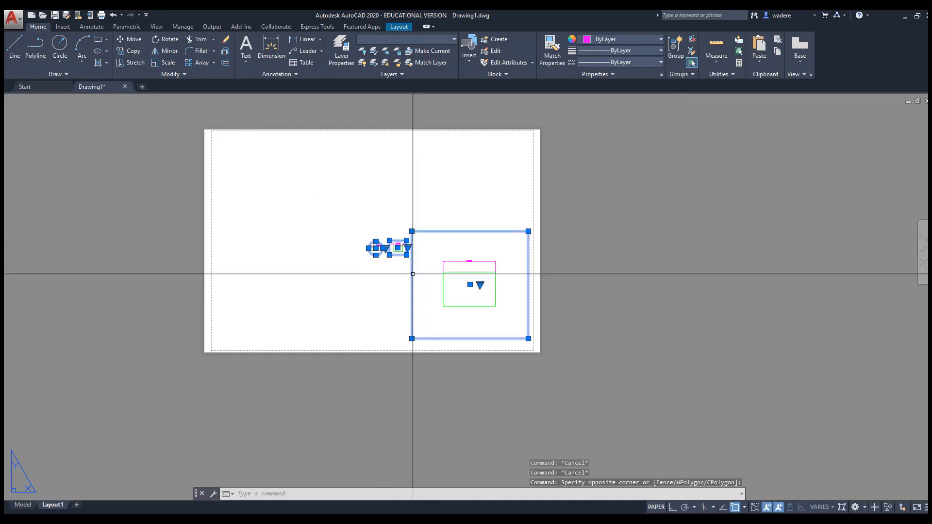
pyautogui.press('Escape')
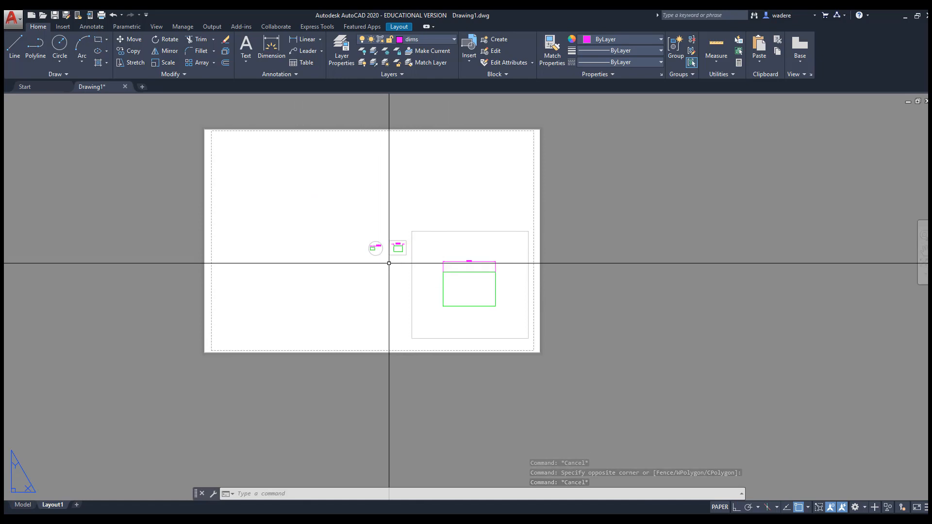
# - Add multiline text reading "BOX #3" and "SCALE: 1/2" = 1'-0"" on two lines below the circular viewport, with .125 text height
pyautogui.scroll(4, 388, 263)
pyautogui.moveTo(387, 262); pyautogui.dragTo(330, 248, button='middle')
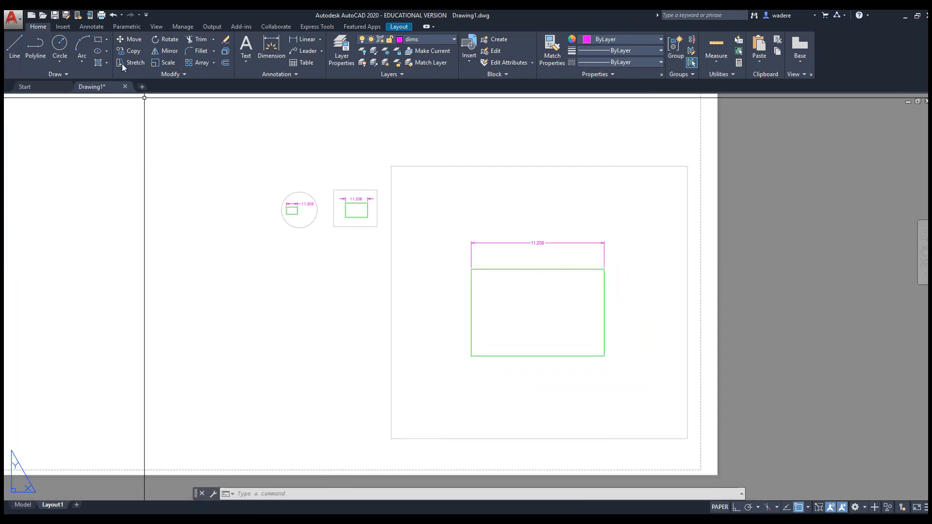
pyautogui.click(92, 27)
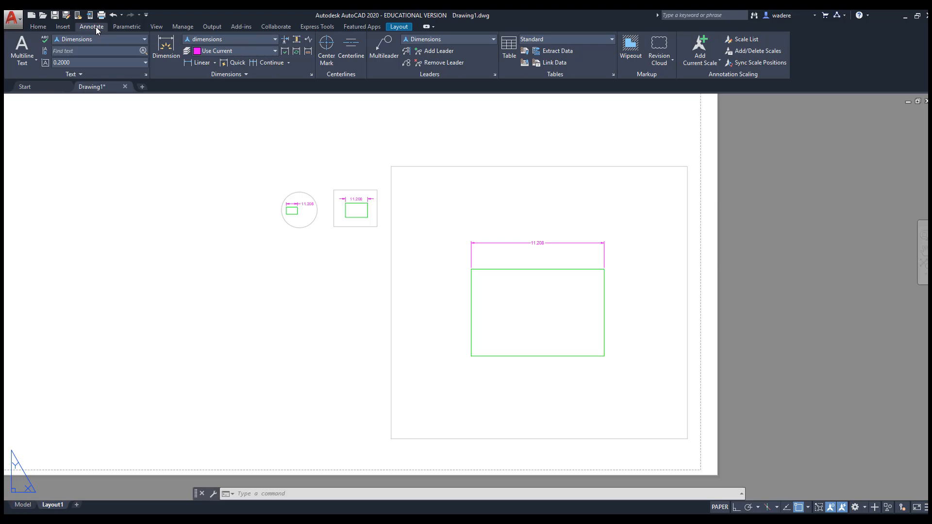
pyautogui.click(22, 63)
pyautogui.click(27, 84)
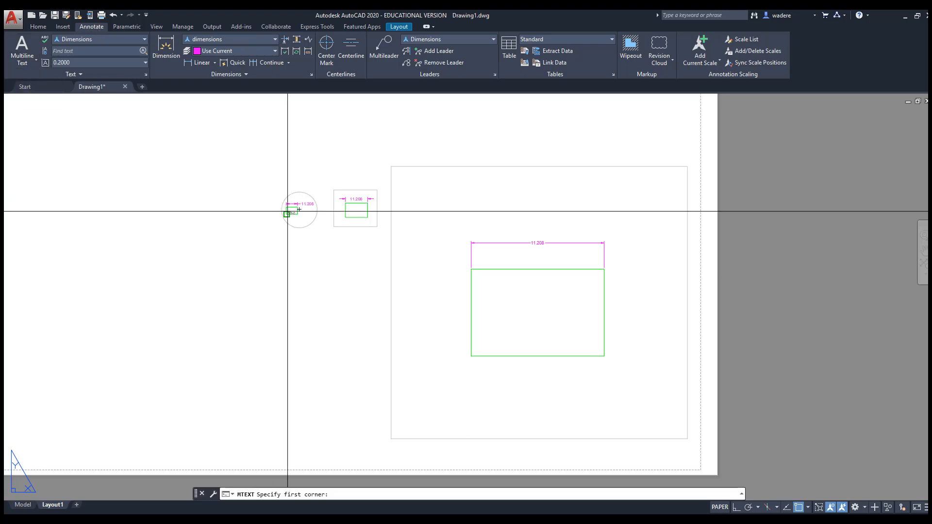
pyautogui.click(277, 234)
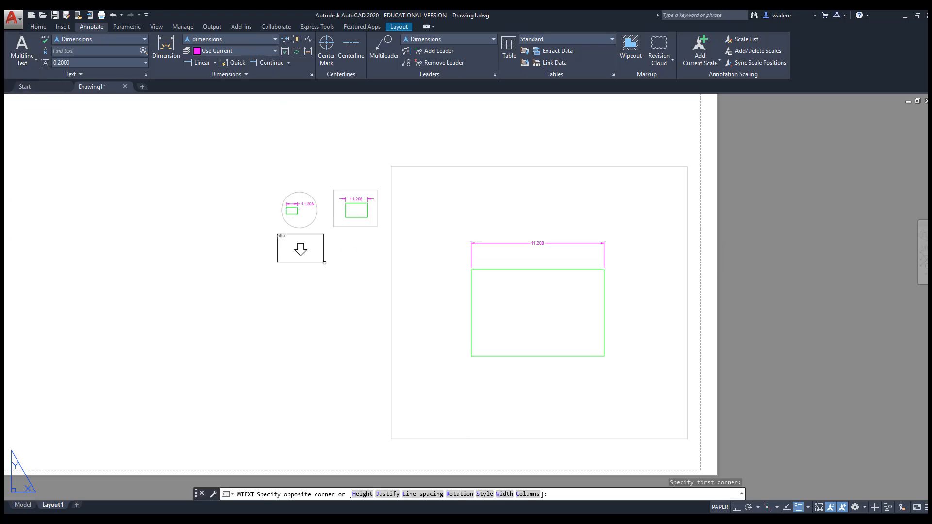
pyautogui.click(326, 265)
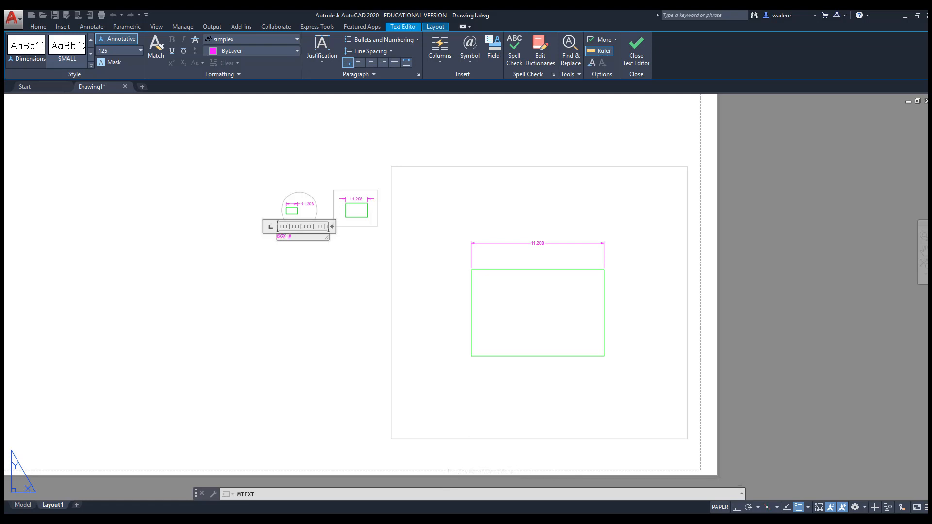
pyautogui.press('Return')
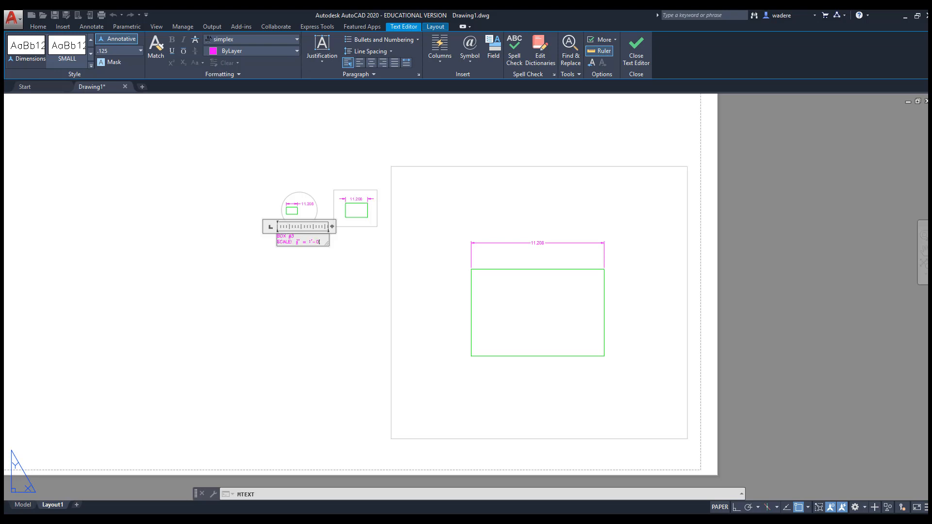
pyautogui.click(325, 258)
# - Move the BOX #3 title text up and slightly right, directly beneath the circular viewport
pyautogui.scroll(6, 291, 237)
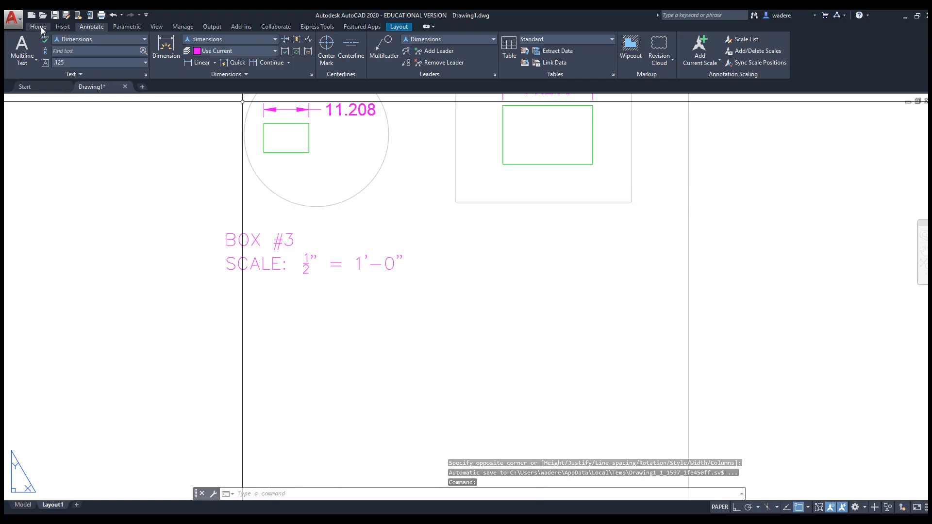
pyautogui.click(38, 27)
pyautogui.click(130, 39)
pyautogui.click(302, 282)
pyautogui.click(277, 253)
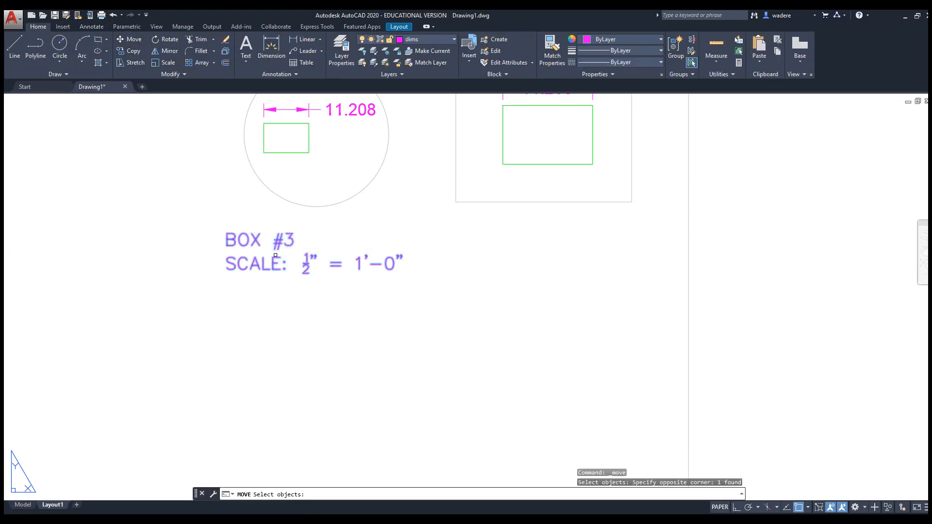
pyautogui.press('Return')
pyautogui.click(276, 293)
pyautogui.press('Escape')
pyautogui.press('Escape')
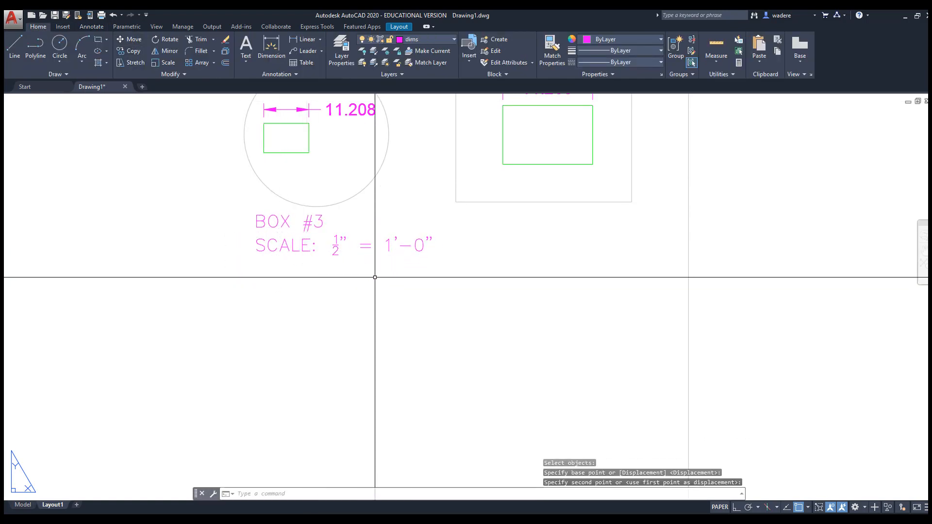
# - Create a new layer named TITLES
pyautogui.scroll(-3, 334, 253)
pyautogui.moveTo(316, 252); pyautogui.dragTo(274, 250, button='middle')
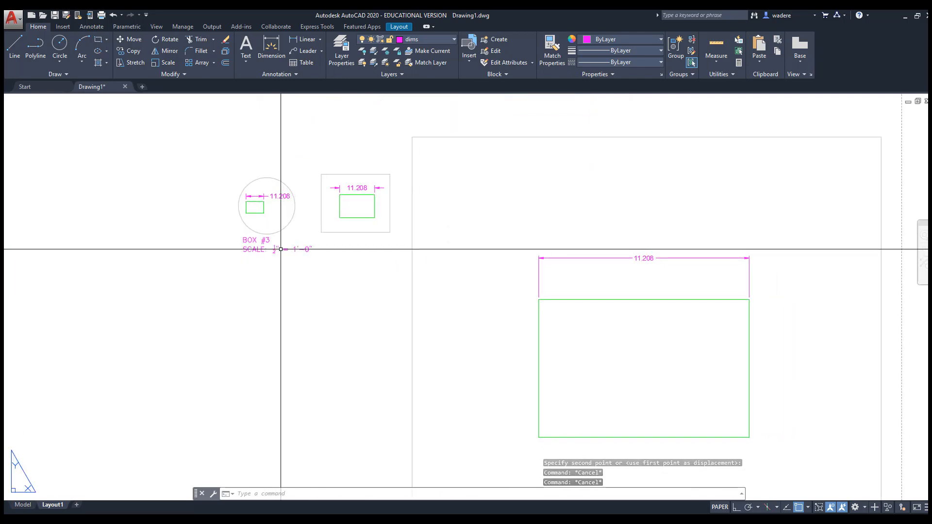
pyautogui.click(342, 44)
pyautogui.scroll(-1, 183, 240)
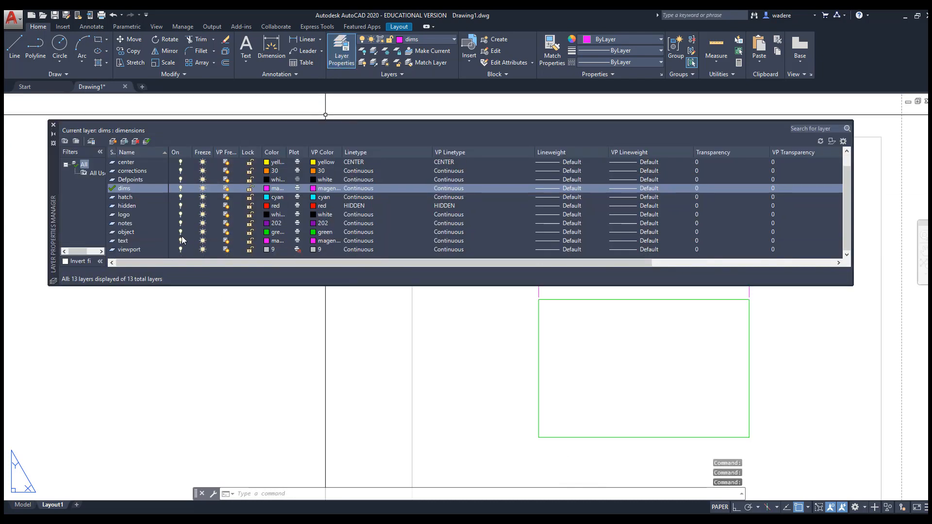
pyautogui.click(113, 141)
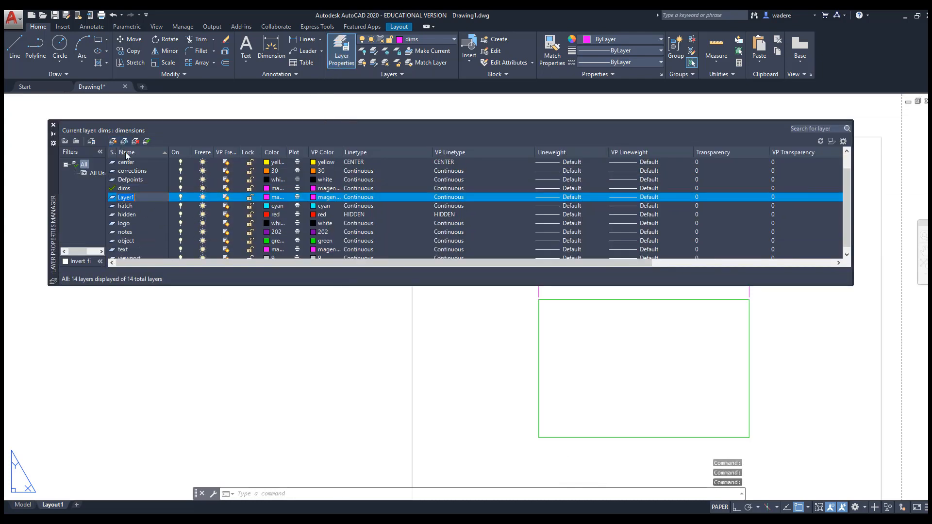
pyautogui.write('TITLES')
pyautogui.press('Return')
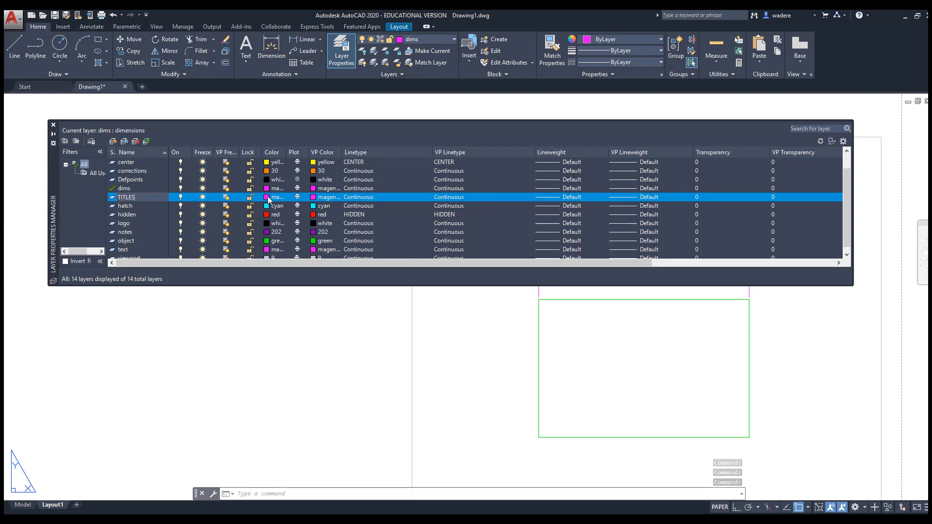
pyautogui.click(54, 125)
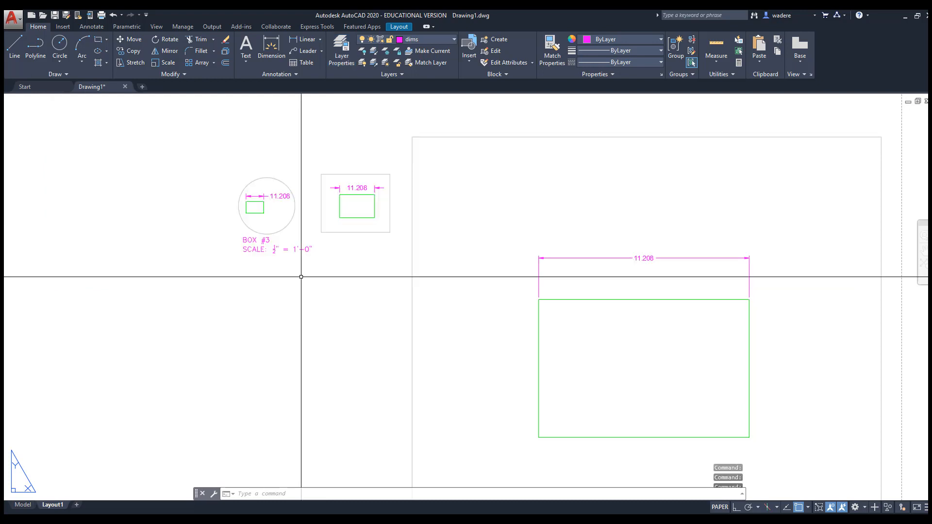
# - Assign the BOX #3 title text to the TITLES layer and clear the selection
pyautogui.click(260, 253)
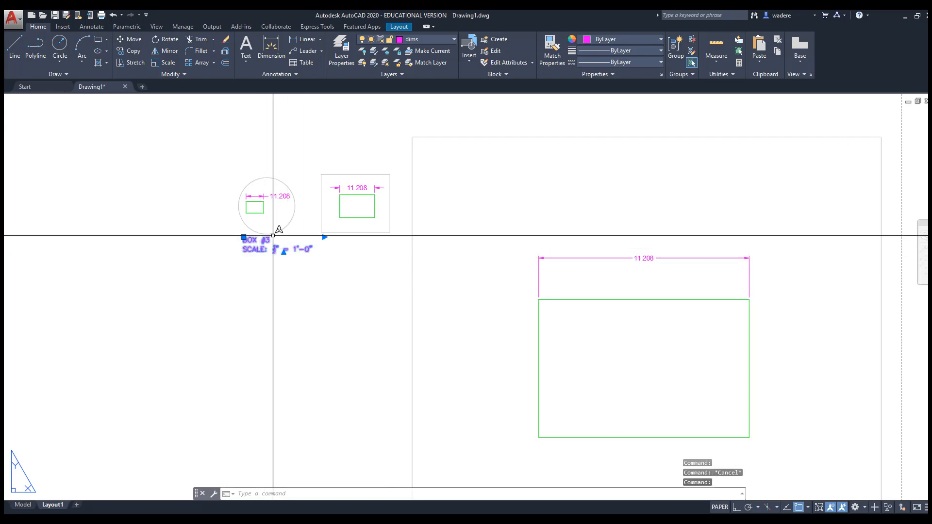
pyautogui.click(453, 42)
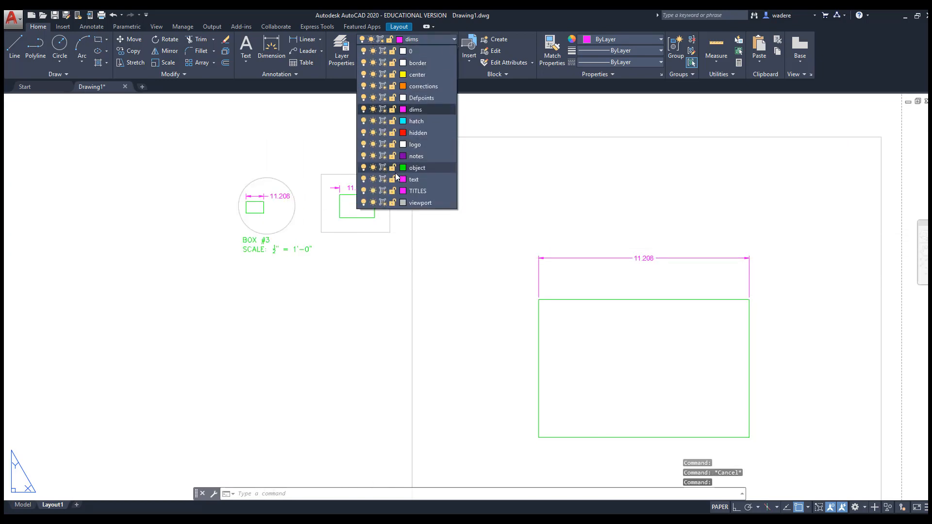
pyautogui.click(417, 191)
pyautogui.press('Escape')
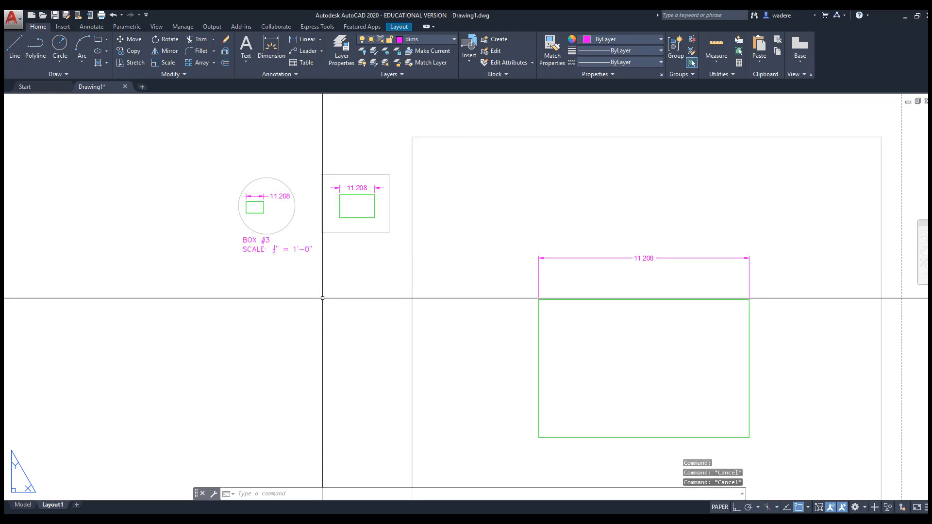
# - Draw a horizontal line about 2.27 long between the BOX #3 title and its scale text, with Ortho on
pyautogui.write('l')
pyautogui.press('Return')
pyautogui.scroll(4, 243, 252)
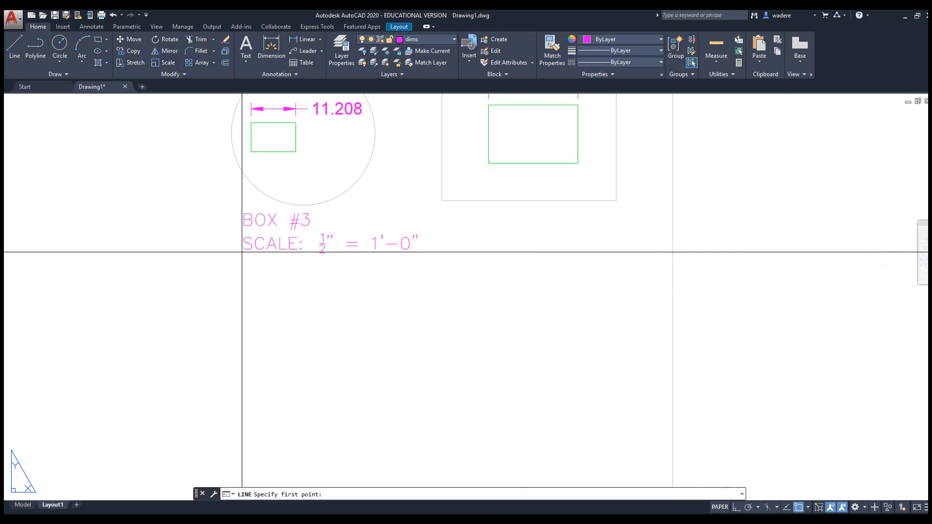
pyautogui.click(221, 229)
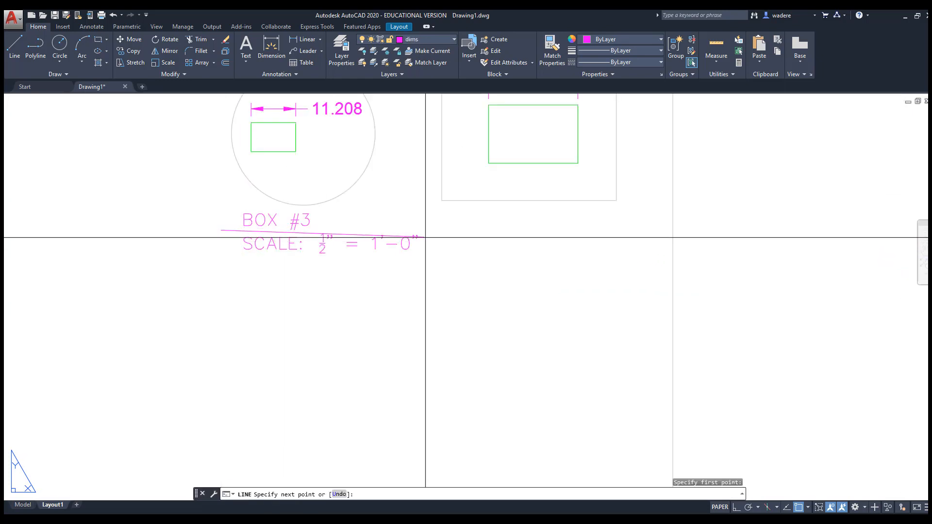
pyautogui.press('F8')
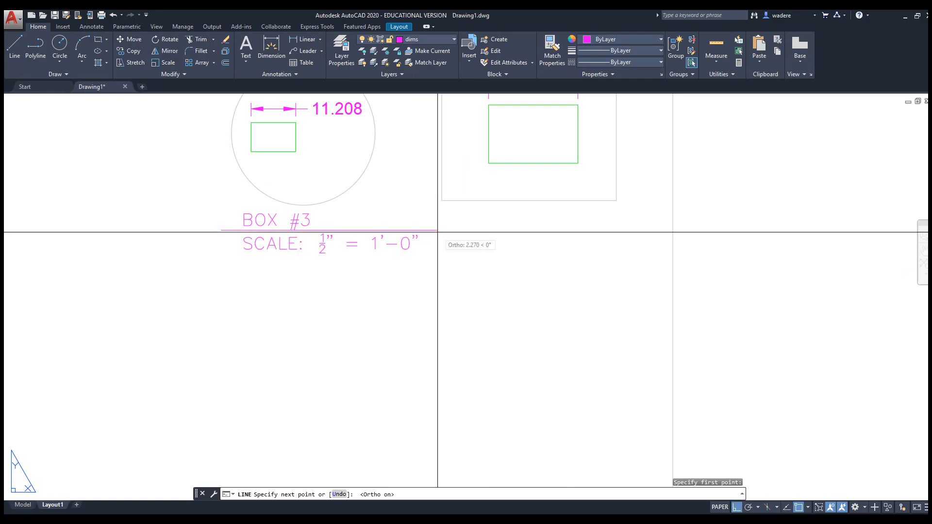
pyautogui.click(438, 232)
pyautogui.press('Escape')
pyautogui.press('Escape')
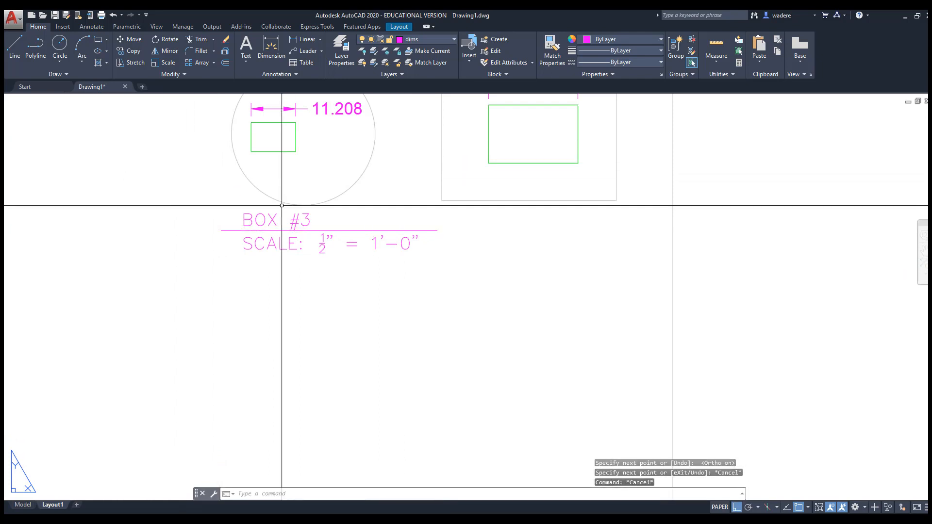
pyautogui.scroll(-3, 275, 211)
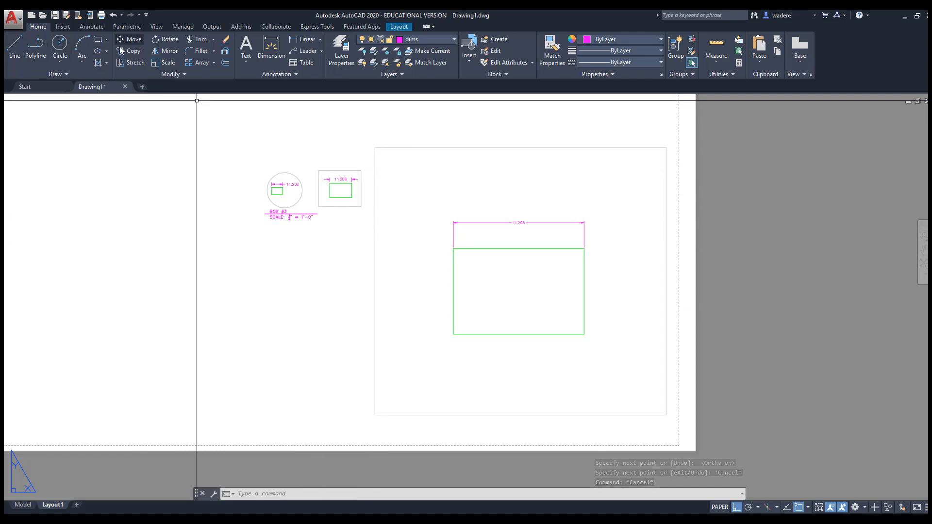
pyautogui.click(58, 61)
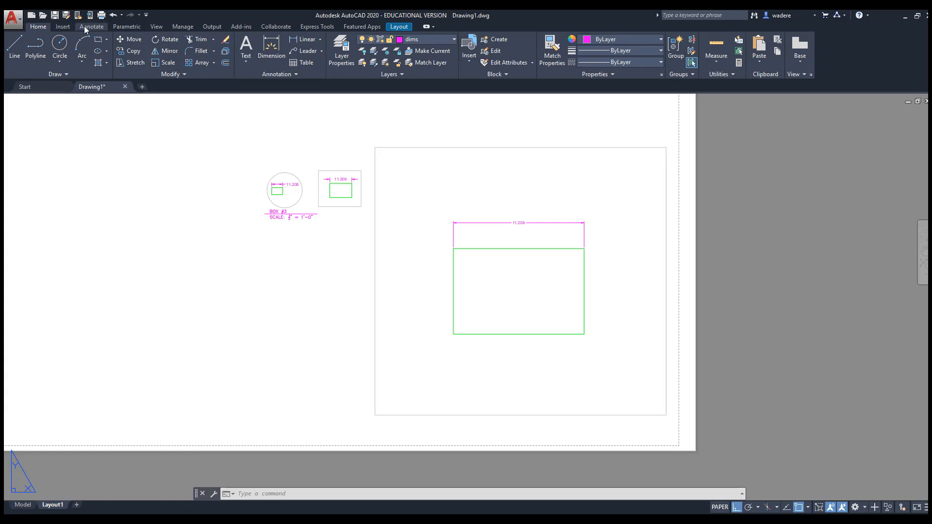
pyautogui.click(85, 27)
pyautogui.click(27, 63)
pyautogui.click(38, 27)
pyautogui.click(58, 61)
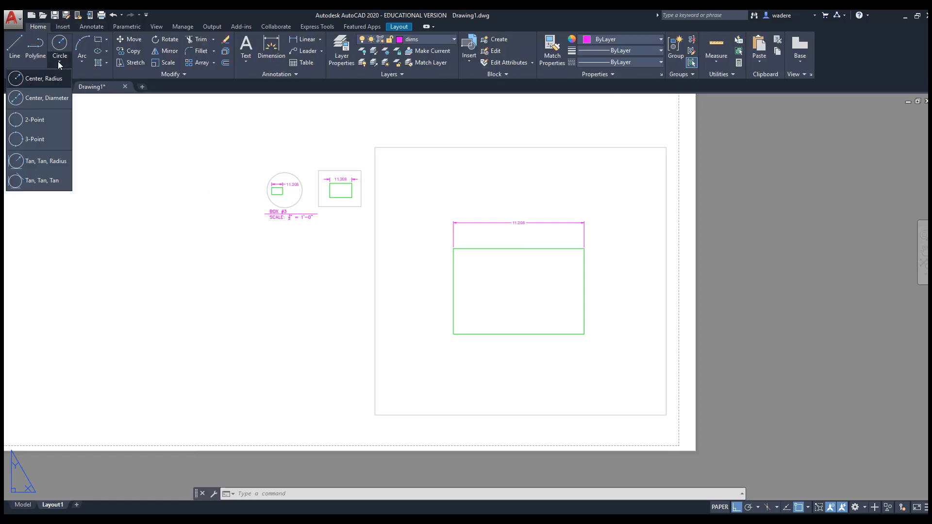
# - Add multiline text with "1" above "S-1" beside the left end of the title line
pyautogui.click(85, 27)
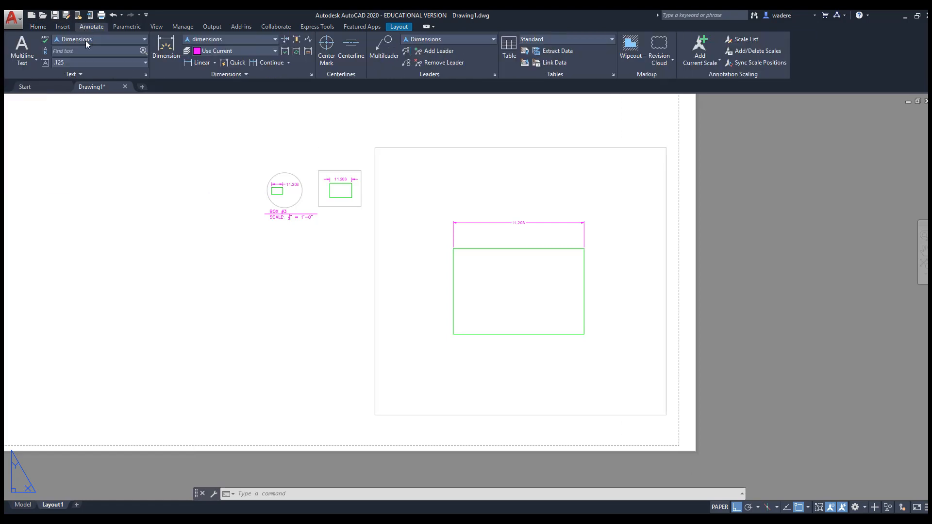
pyautogui.click(27, 63)
pyautogui.click(29, 77)
pyautogui.click(217, 133)
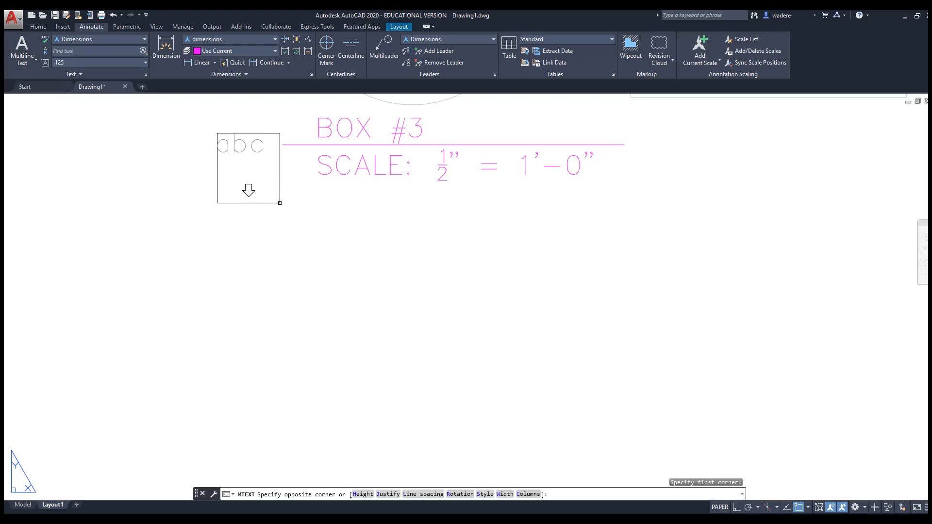
pyautogui.click(283, 202)
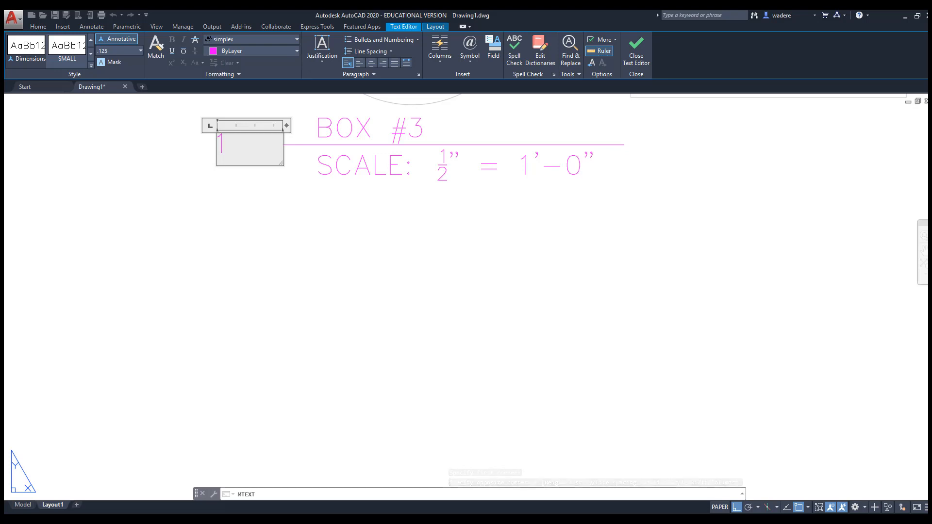
pyautogui.press('Return')
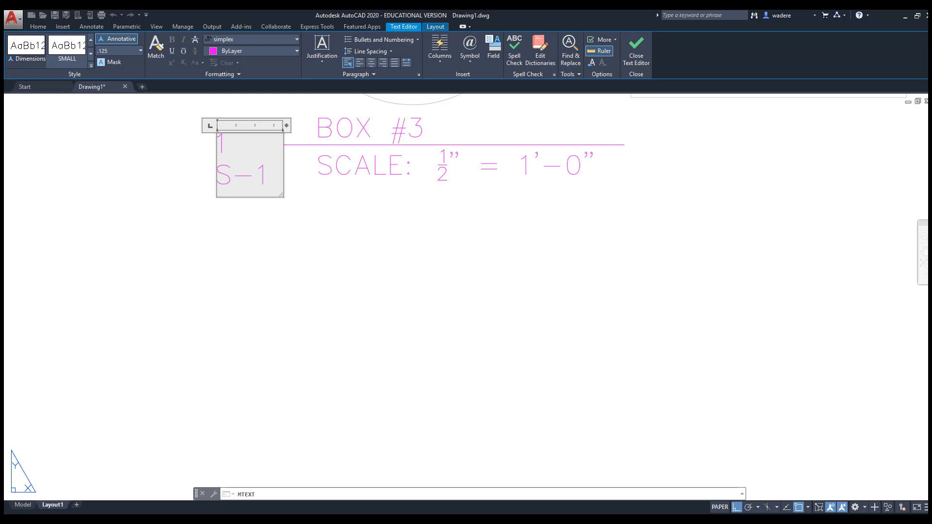
# - Center both lines of the 1 / S-1 text and finish editing it
pyautogui.moveTo(266, 174); pyautogui.dragTo(218, 144)
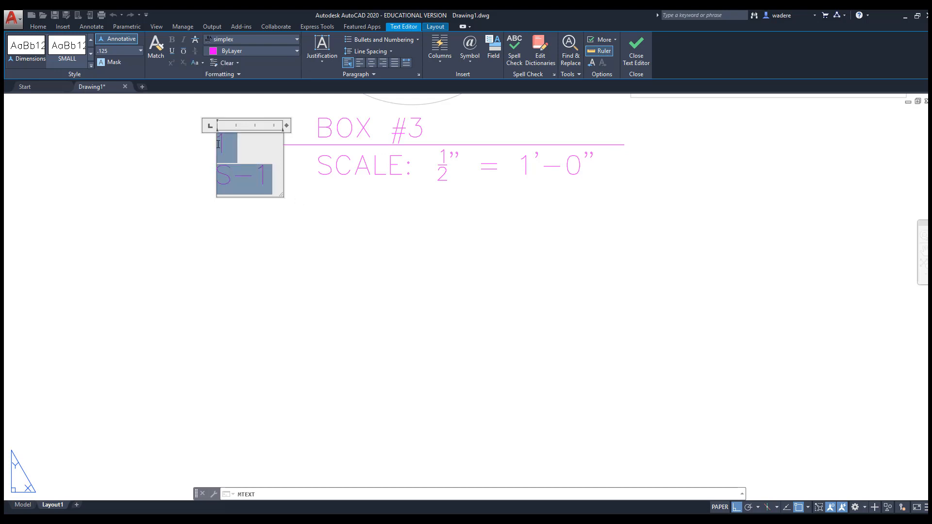
pyautogui.click(371, 63)
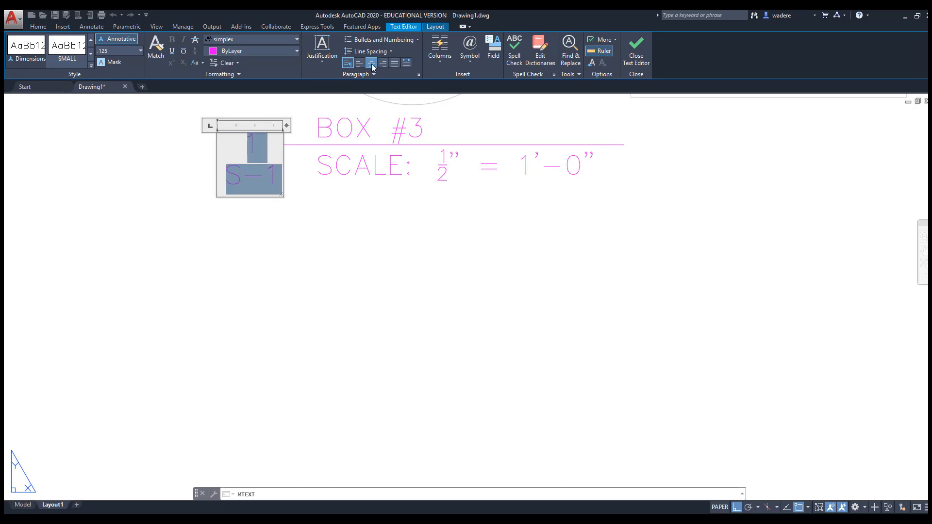
pyautogui.press('Escape')
pyautogui.press('Escape')
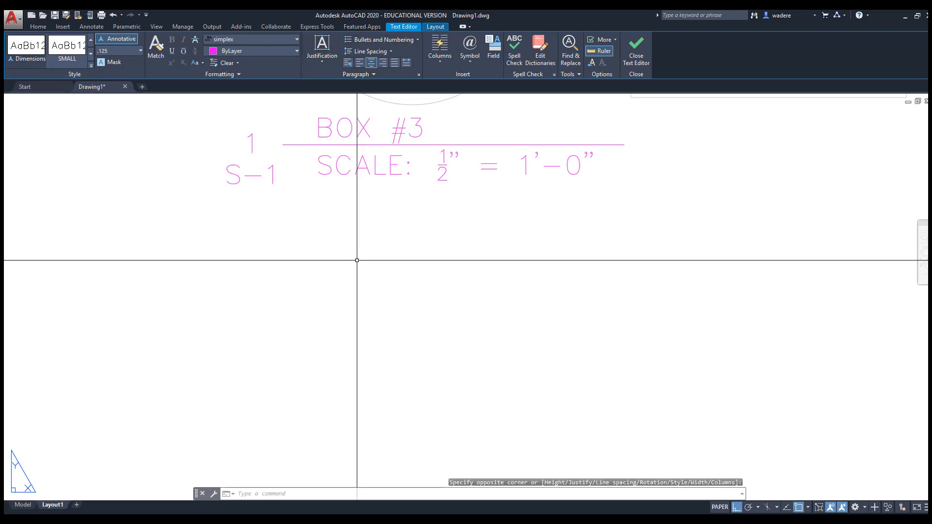
# - Draw a circle about 0.49 in diameter, centred on the 1 / S-1 text, using the Center, Diameter method
pyautogui.click(38, 27)
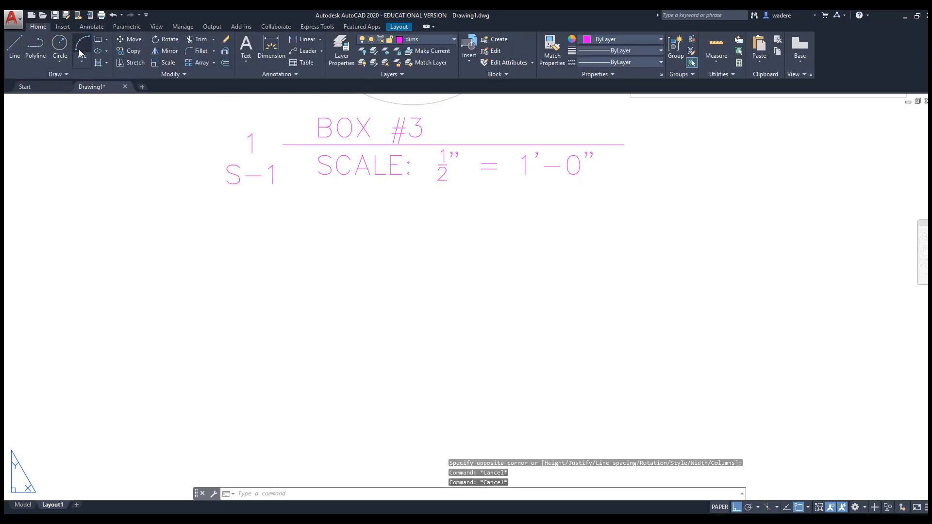
pyautogui.click(60, 61)
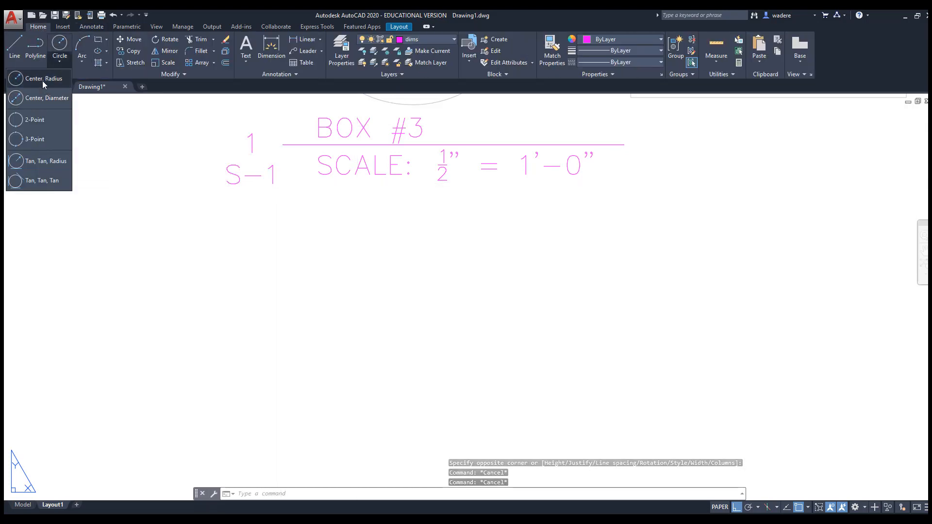
pyautogui.click(42, 81)
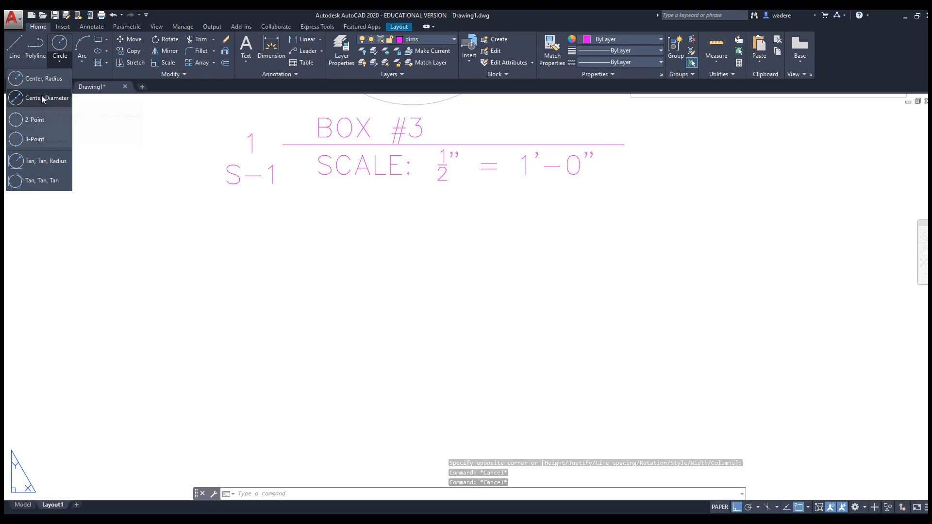
pyautogui.click(252, 160)
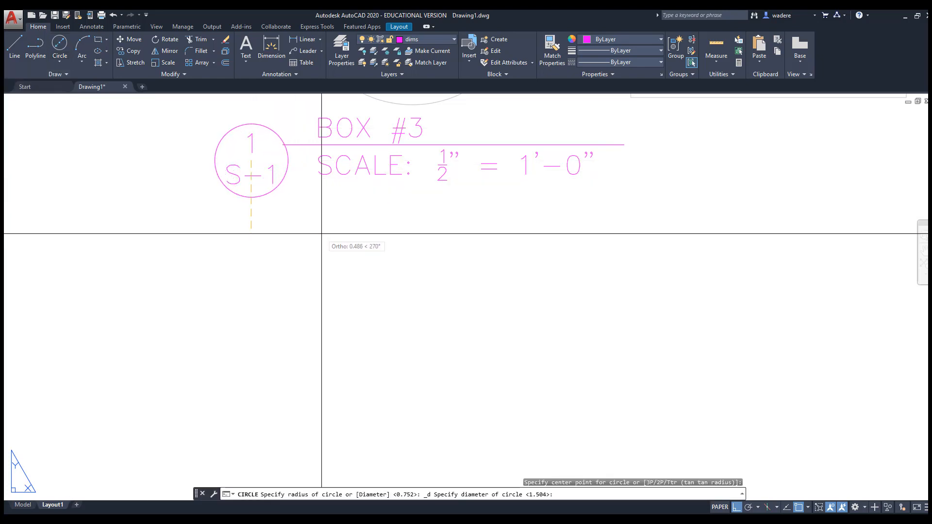
pyautogui.press('Escape')
pyautogui.press('Escape')
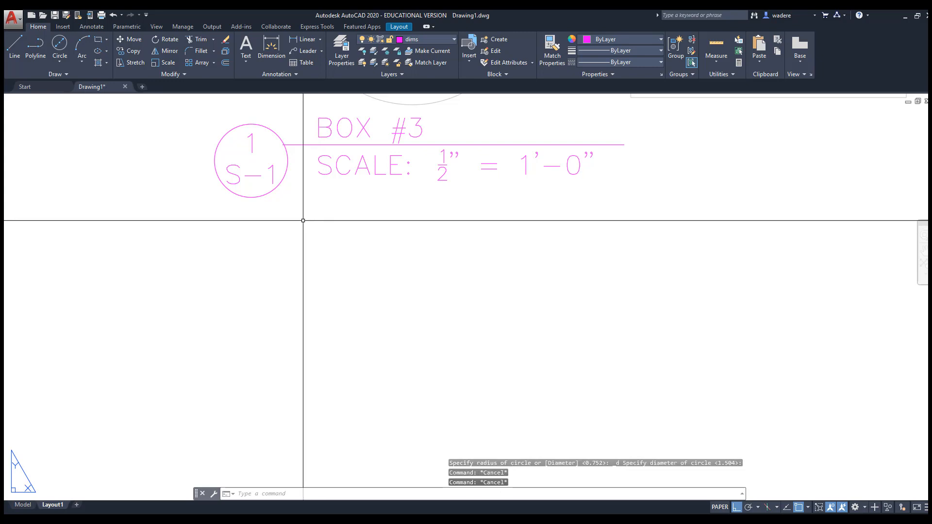
# - Move the circle with its 1 / S-1 text so the circle's right quadrant meets the left end of the title line
pyautogui.click(128, 41)
pyautogui.click(297, 222)
pyautogui.click(265, 176)
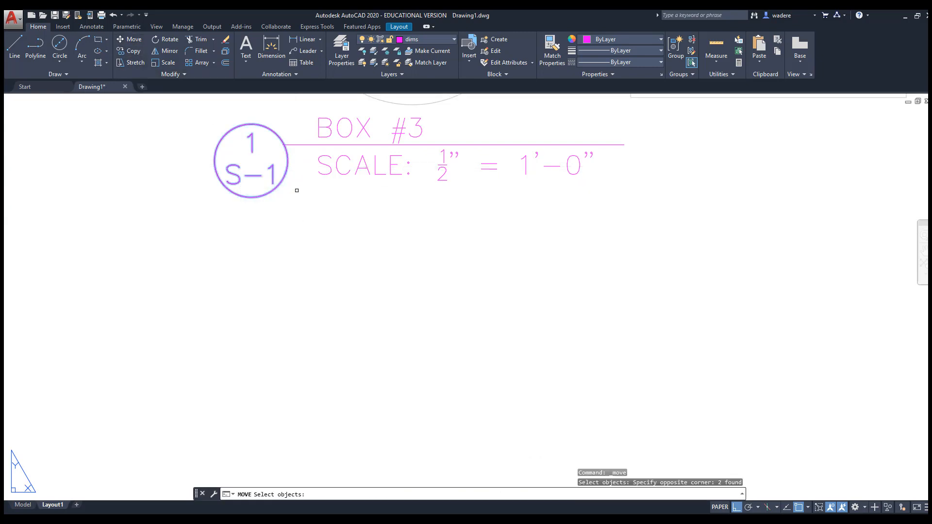
pyautogui.press('Return')
pyautogui.click(288, 160)
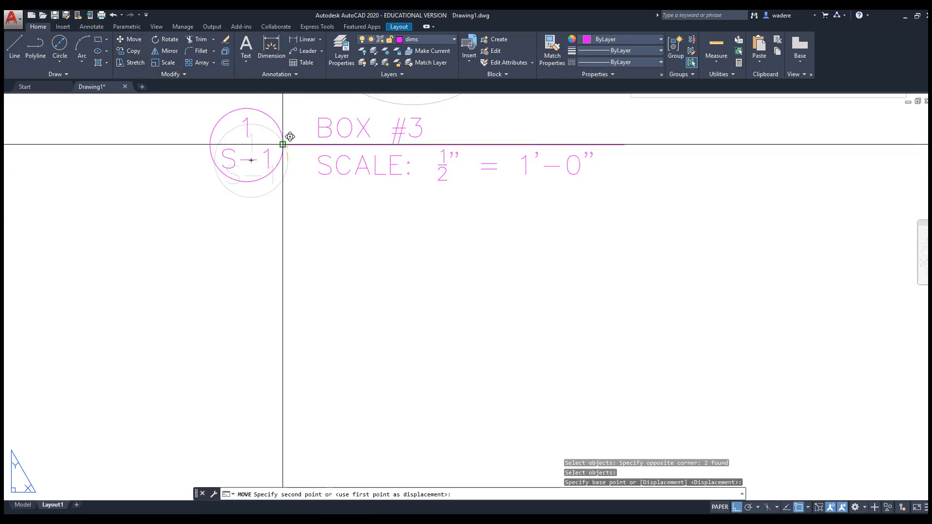
pyautogui.click(283, 145)
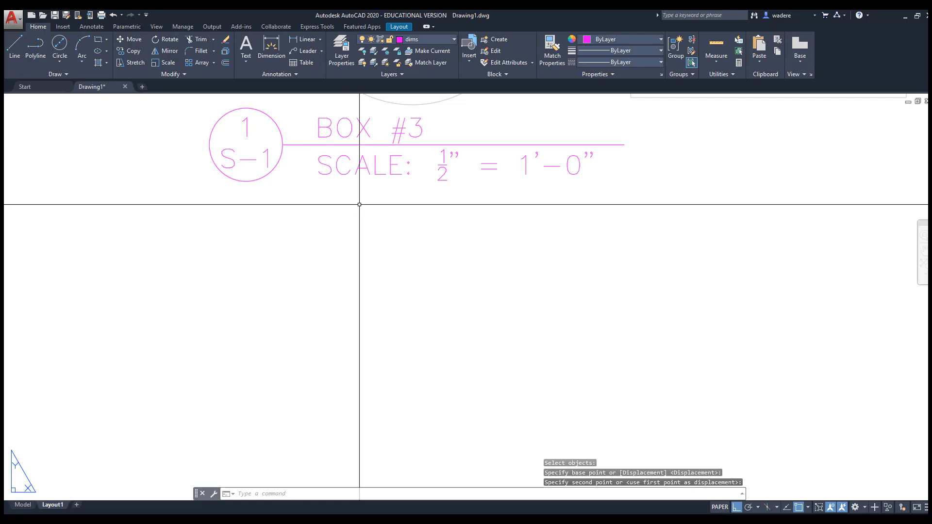
# - Stretch the title line's left end across the circle to its left quadrant and clear the selection
pyautogui.click(287, 145)
pyautogui.click(282, 144)
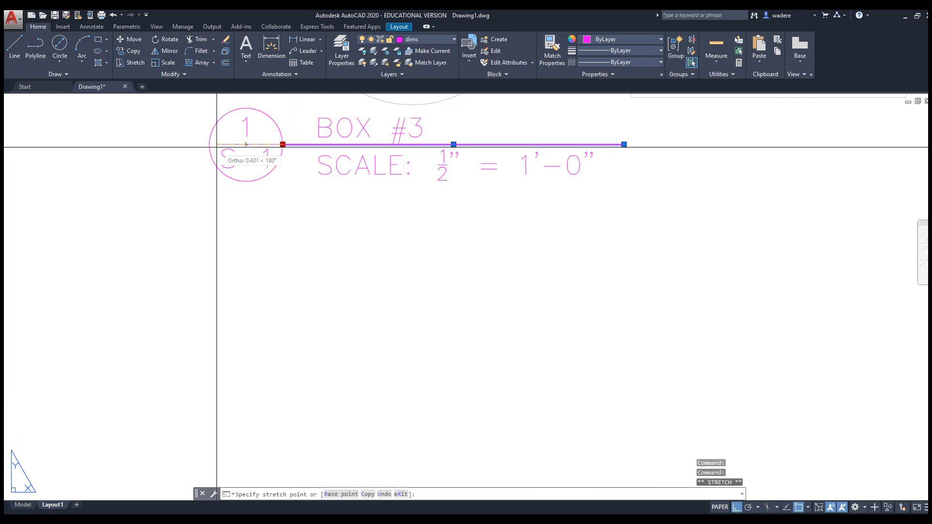
pyautogui.click(209, 144)
pyautogui.press('Escape')
pyautogui.press('Escape')
# - Assign the whole BOX #3 label, including text, line and circle, to the TITLES layer and clear the selection
pyautogui.scroll(-8, 385, 209)
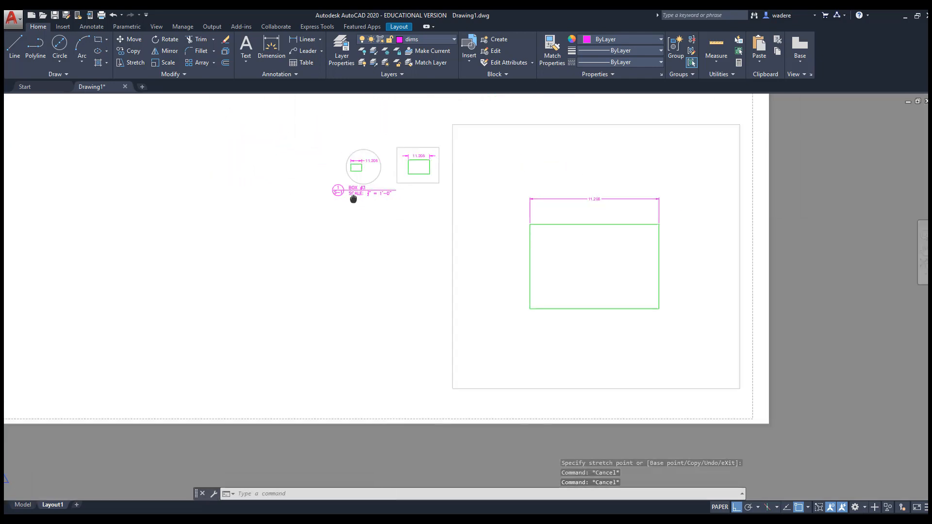
pyautogui.moveTo(354, 197); pyautogui.dragTo(249, 177, button='middle')
pyautogui.scroll(3, 250, 177)
pyautogui.click(287, 187)
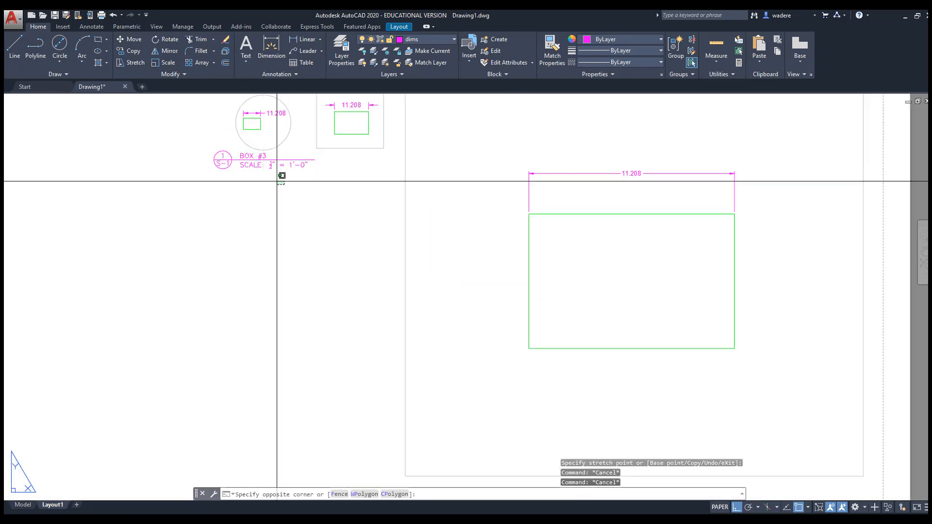
pyautogui.click(198, 157)
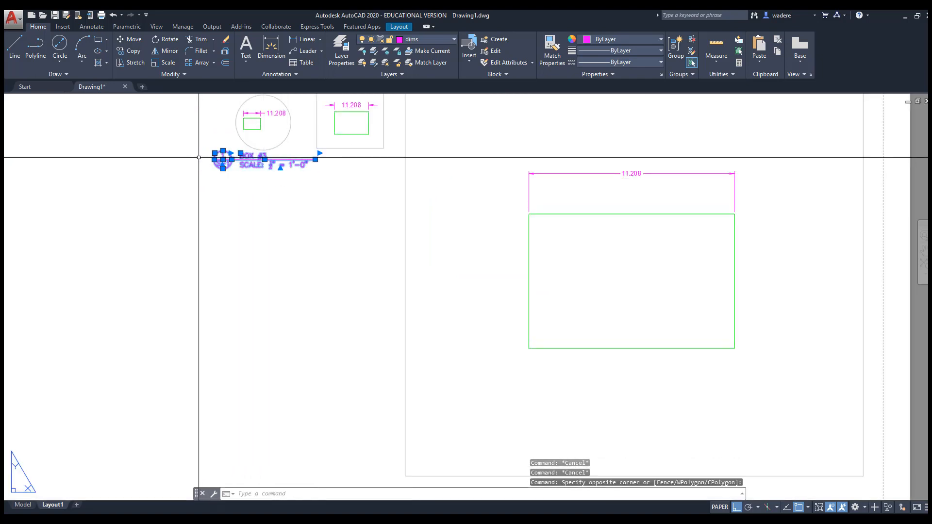
pyautogui.click(455, 39)
pyautogui.click(418, 191)
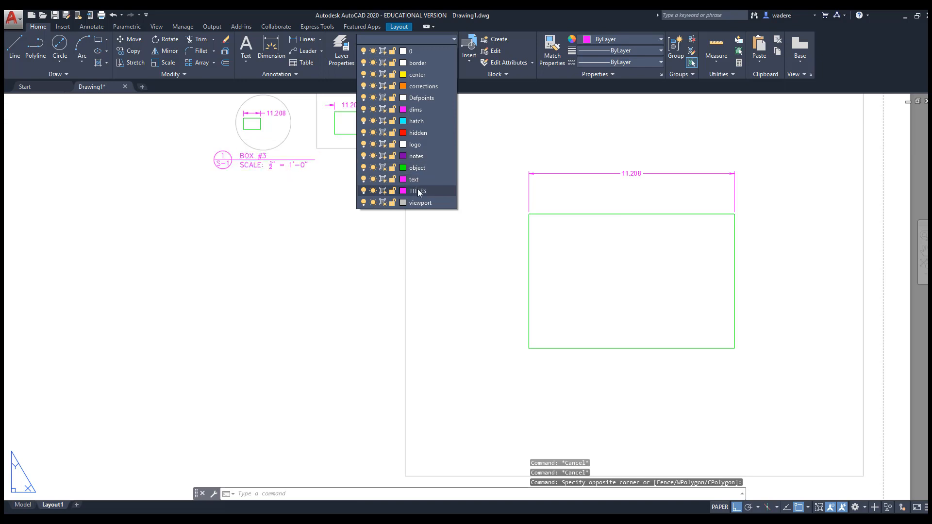
pyautogui.press('Escape')
pyautogui.press('Escape')
# - Move the circular viewport and its BOX #3 label horizontally to the left, away from the neighbouring small rectangular viewport
pyautogui.moveTo(327, 183); pyautogui.dragTo(347, 237, button='middle')
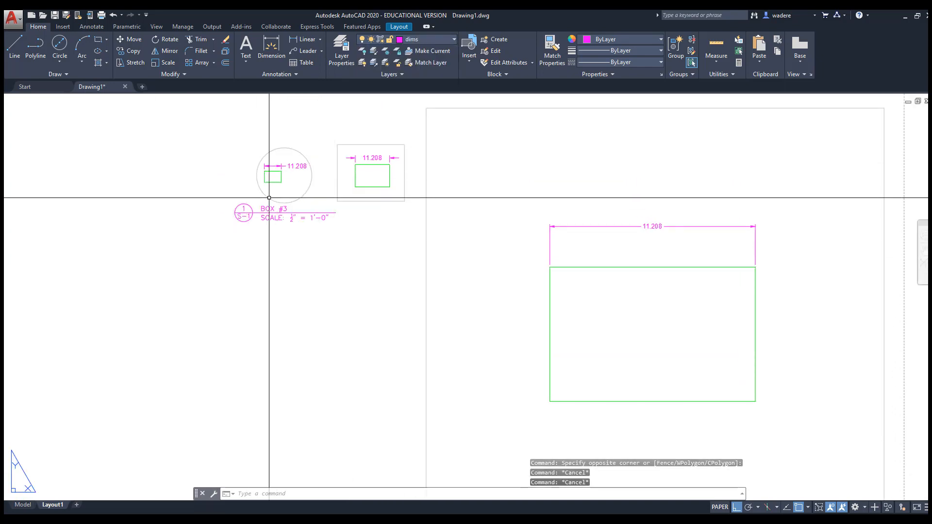
pyautogui.click(129, 39)
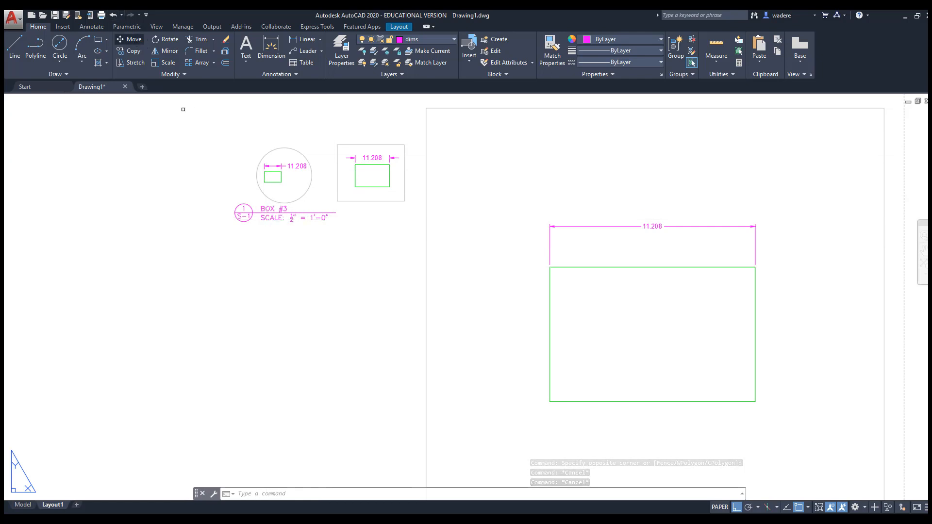
pyautogui.click(302, 243)
pyautogui.click(230, 165)
pyautogui.press('Return')
pyautogui.click(327, 252)
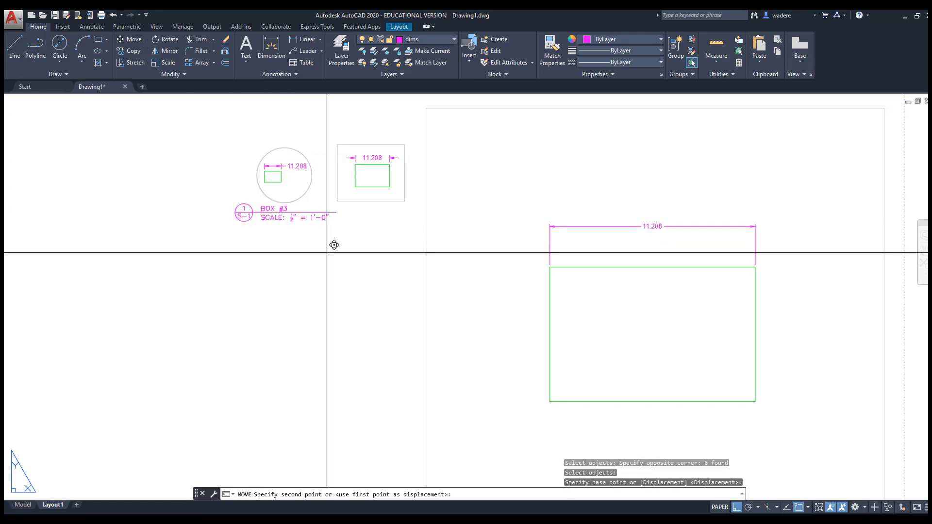
pyautogui.click(285, 252)
pyautogui.press('Escape')
pyautogui.press('Escape')
pyautogui.press('Escape')
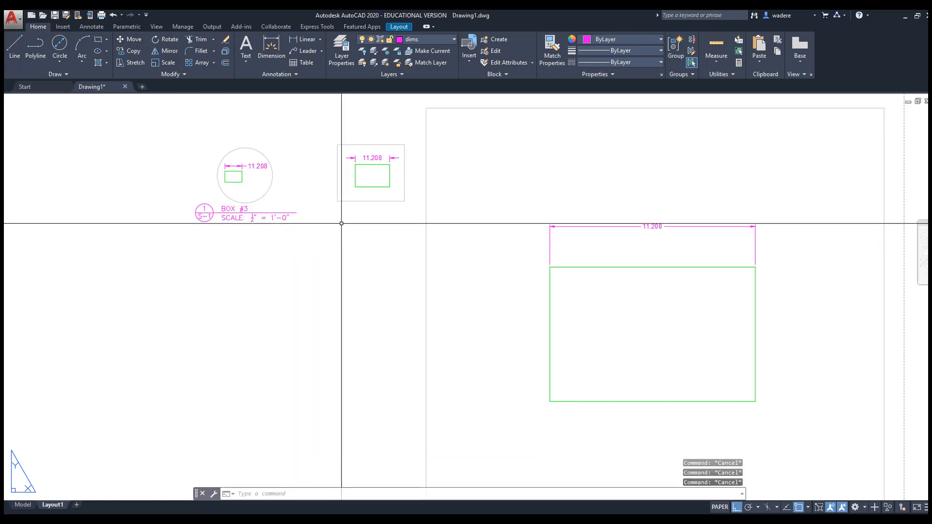
# - Copy the BOX #3 label horizontally to a spot beneath the small rectangular viewport
pyautogui.click(140, 56)
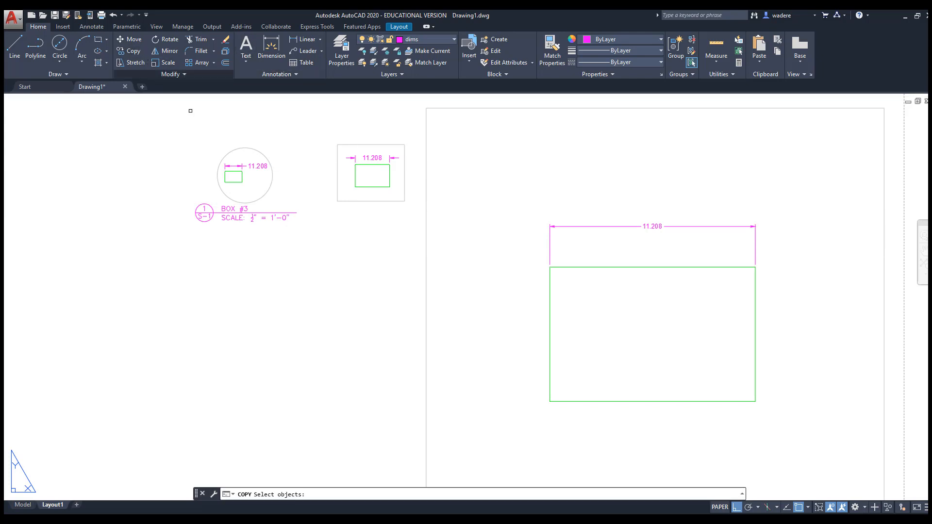
pyautogui.click(240, 249)
pyautogui.click(185, 215)
pyautogui.press('Return')
pyautogui.click(233, 289)
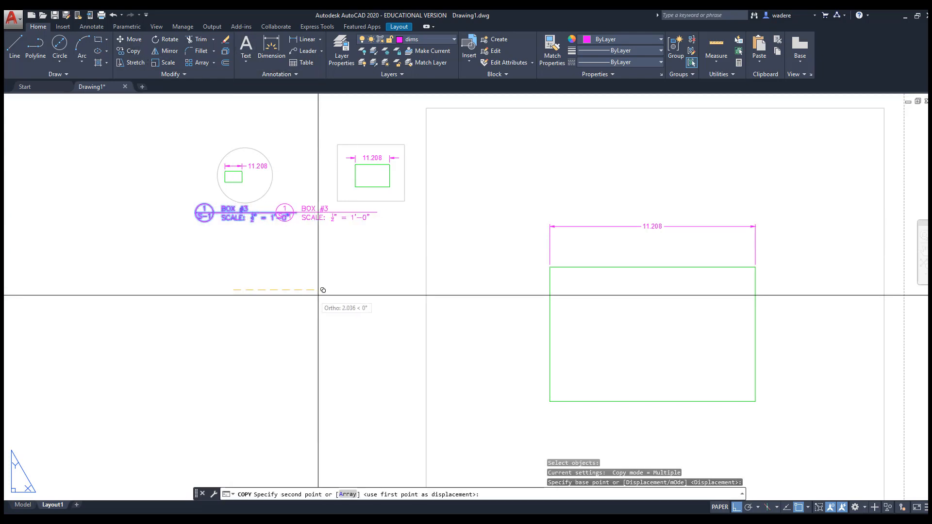
pyautogui.press('Escape')
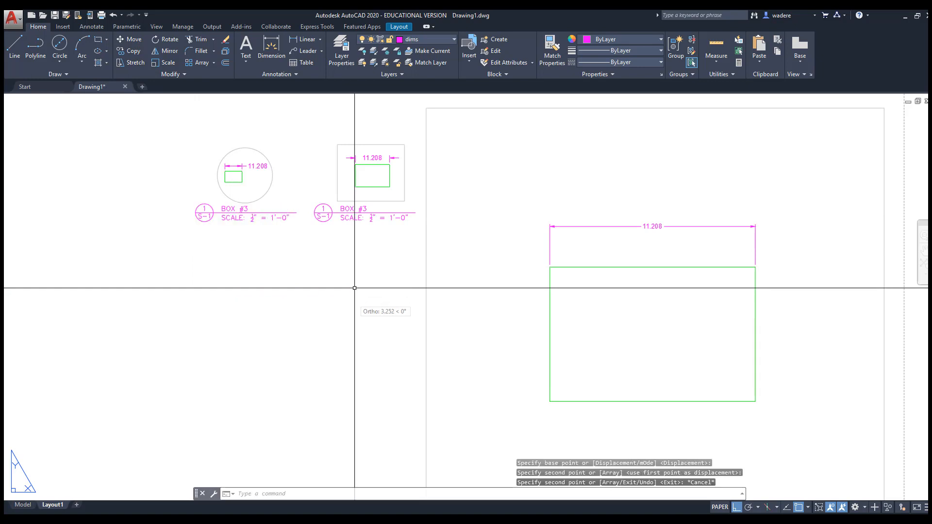
# - Edit the copied label to read BOX #2 with SCALE: 1"= 1'-0", and set its detail number to 2
pyautogui.click(364, 209)
pyautogui.doubleClick(363, 209)
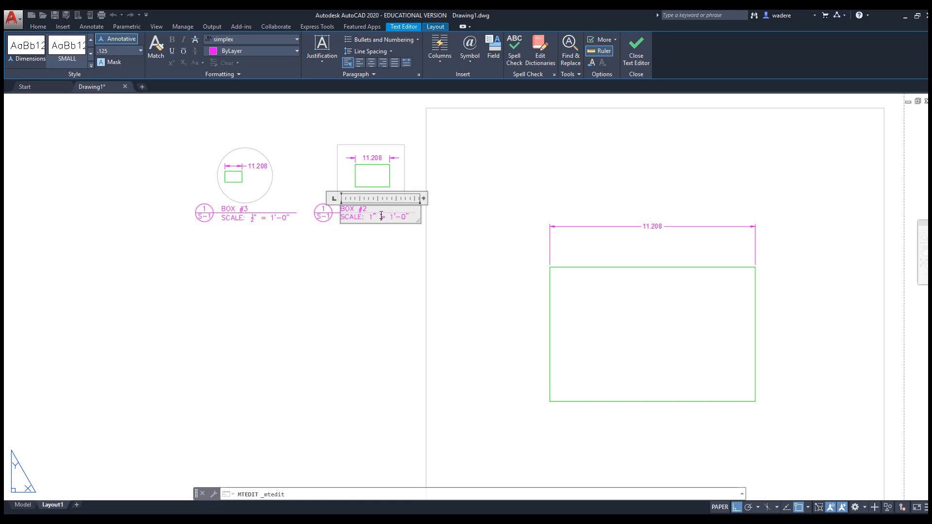
pyautogui.click(373, 243)
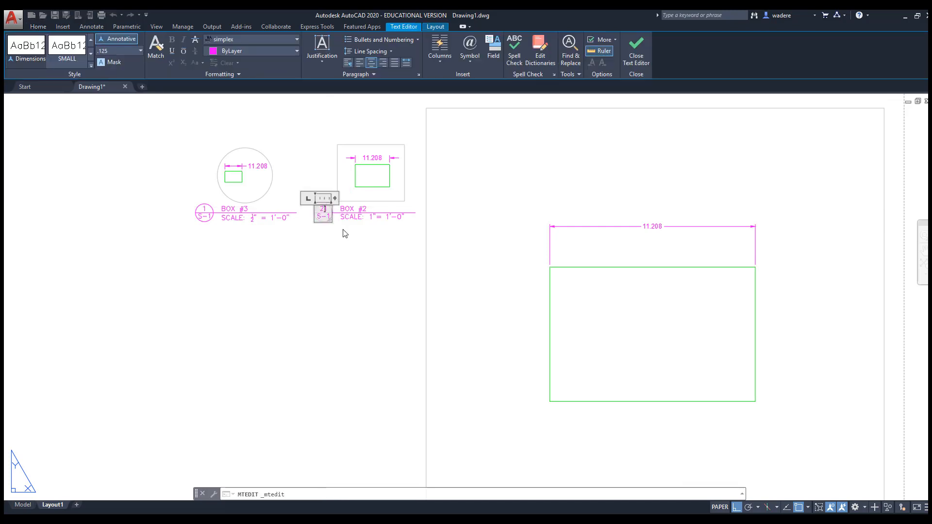
pyautogui.click(346, 257)
# - Set the large viewport's scale to 1:1 and return to paper space
pyautogui.scroll(-2, 326, 215)
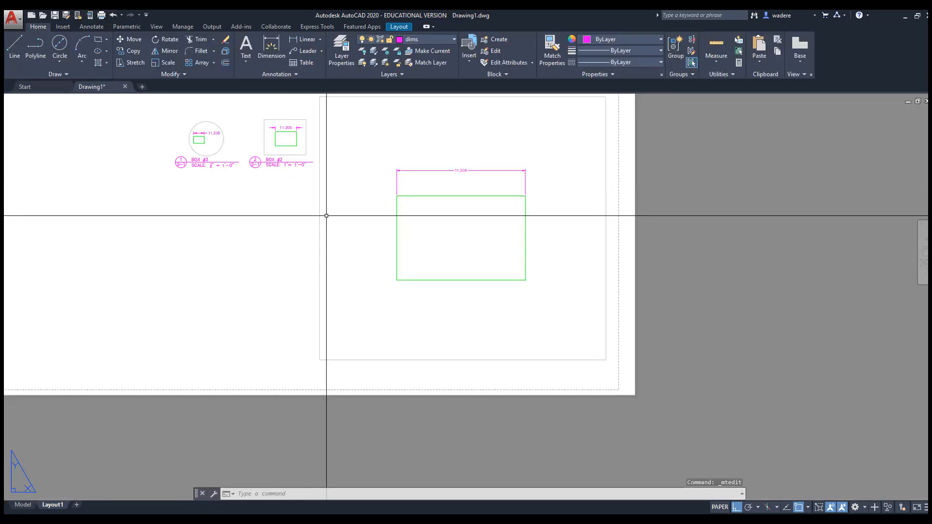
pyautogui.doubleClick(439, 249)
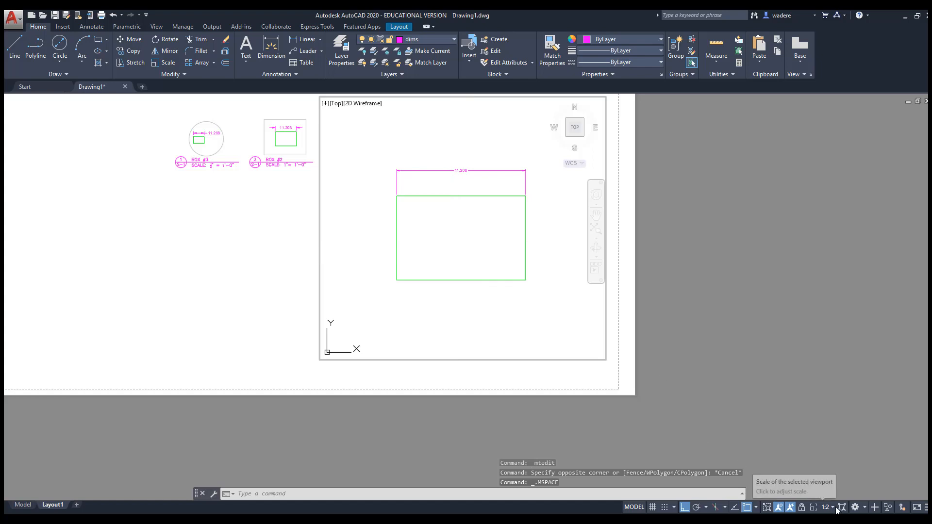
pyautogui.click(833, 507)
pyautogui.click(774, 226)
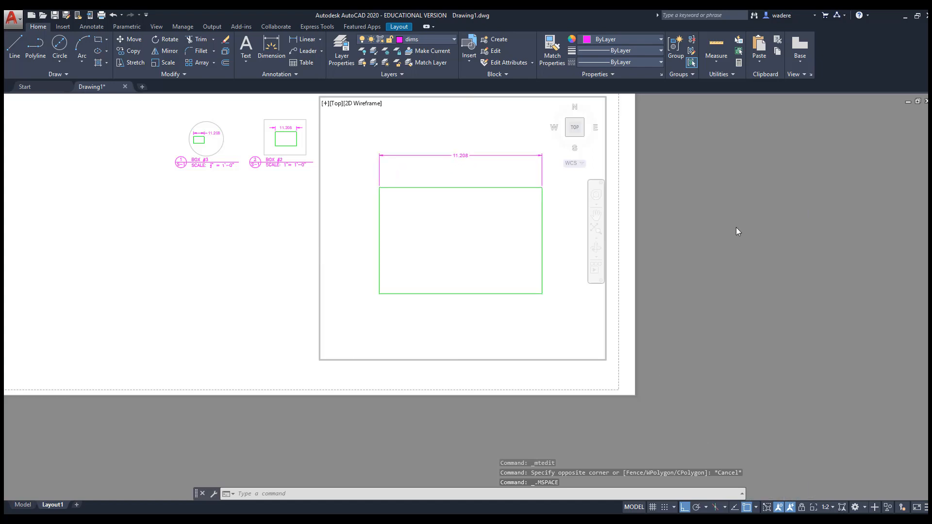
pyautogui.doubleClick(736, 227)
# - Copy the BOX #2 label to just below the large rectangle inside the large viewport, with Ortho off
pyautogui.click(130, 51)
pyautogui.click(283, 185)
pyautogui.click(261, 157)
pyautogui.press('Return')
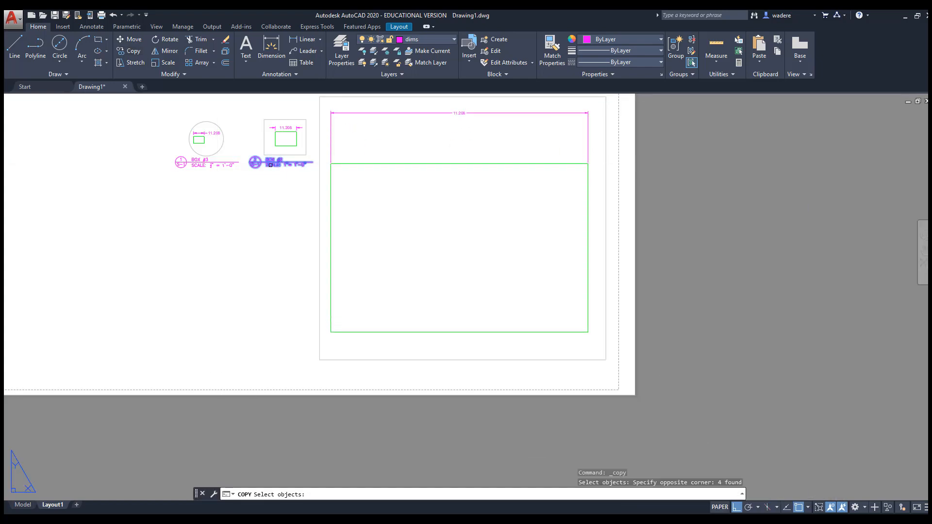
pyautogui.click(266, 160)
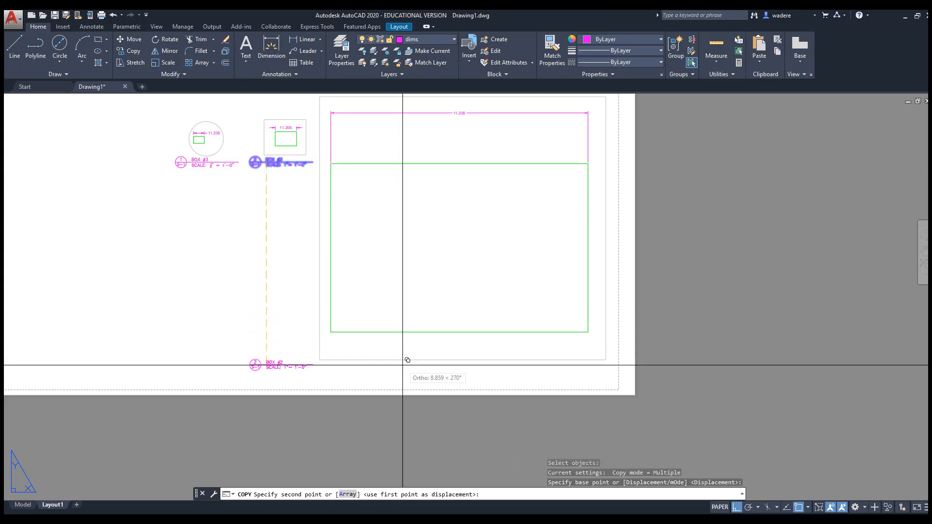
pyautogui.press('F8')
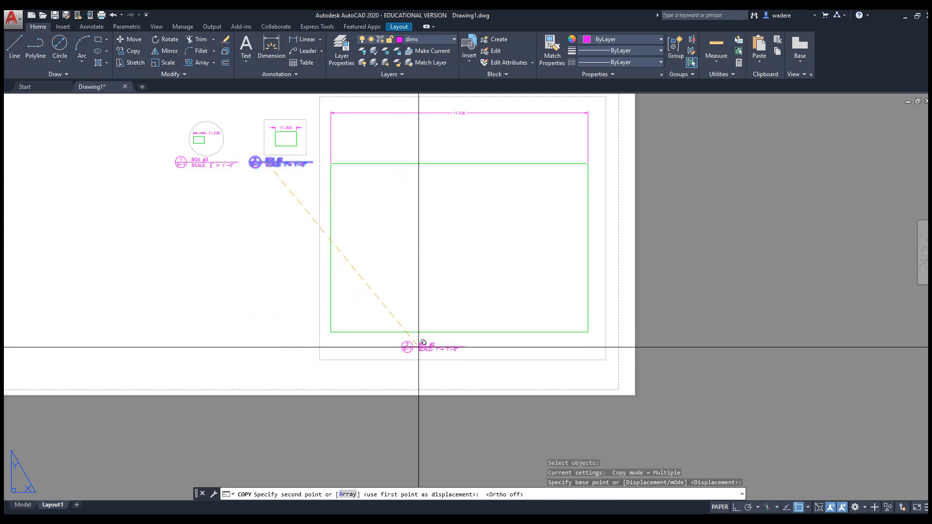
pyautogui.click(423, 338)
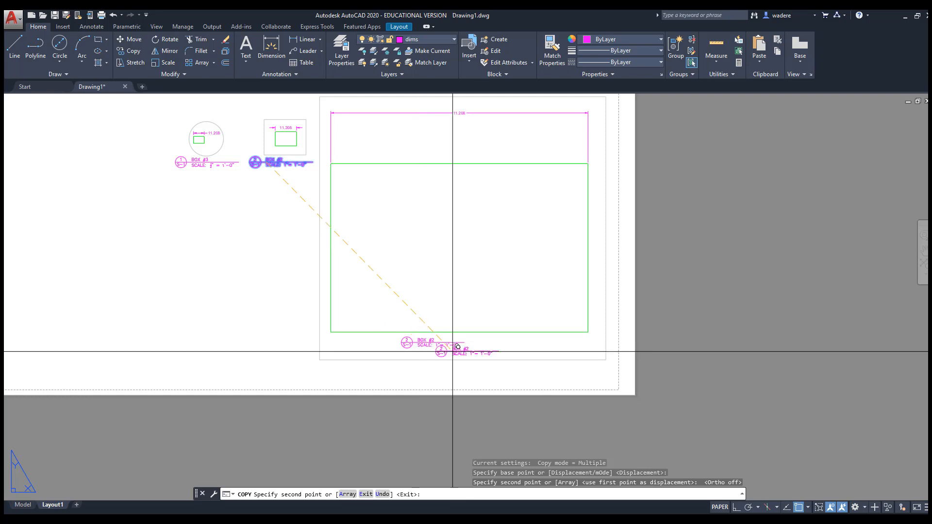
pyautogui.press('Escape')
pyautogui.press('Escape')
# - Edit the title text below the large rectangle to read BOX #1 with SCALE:1:1
pyautogui.scroll(6, 424, 338)
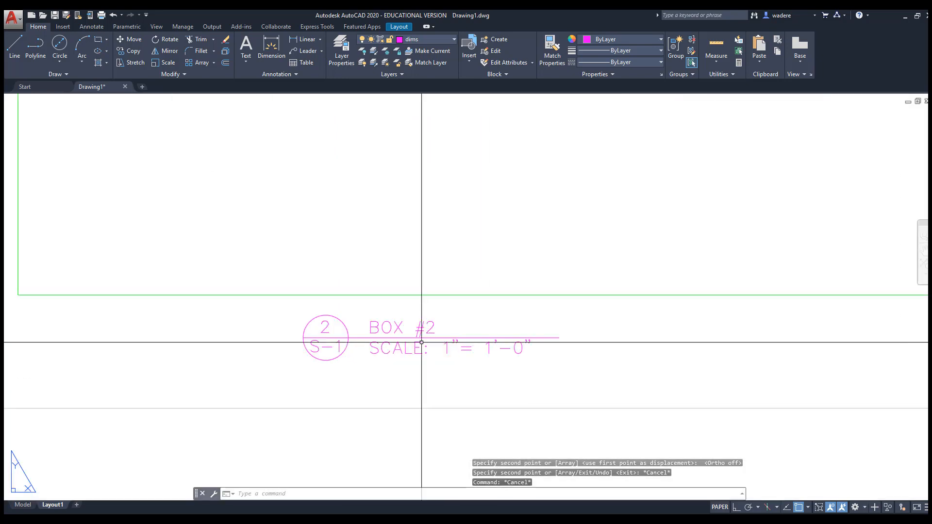
pyautogui.doubleClick(396, 324)
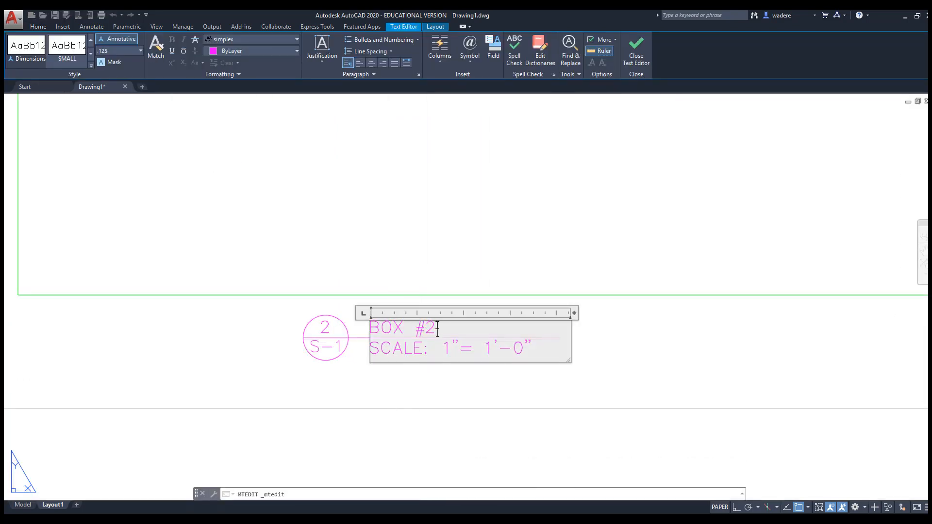
pyautogui.moveTo(437, 328); pyautogui.dragTo(427, 328)
pyautogui.write('1')
pyautogui.moveTo(460, 345); pyautogui.dragTo(432, 346)
pyautogui.write('1')
pyautogui.moveTo(516, 345); pyautogui.dragTo(450, 346)
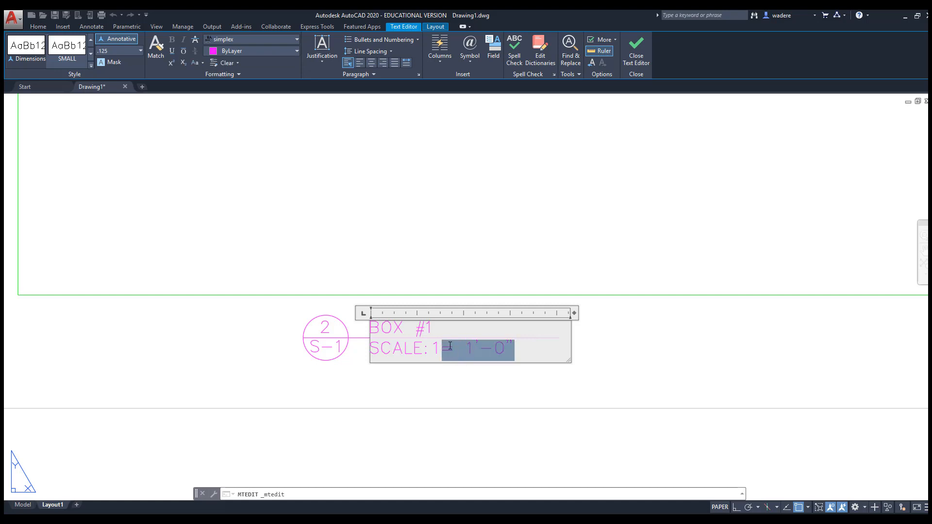
pyautogui.write(':')
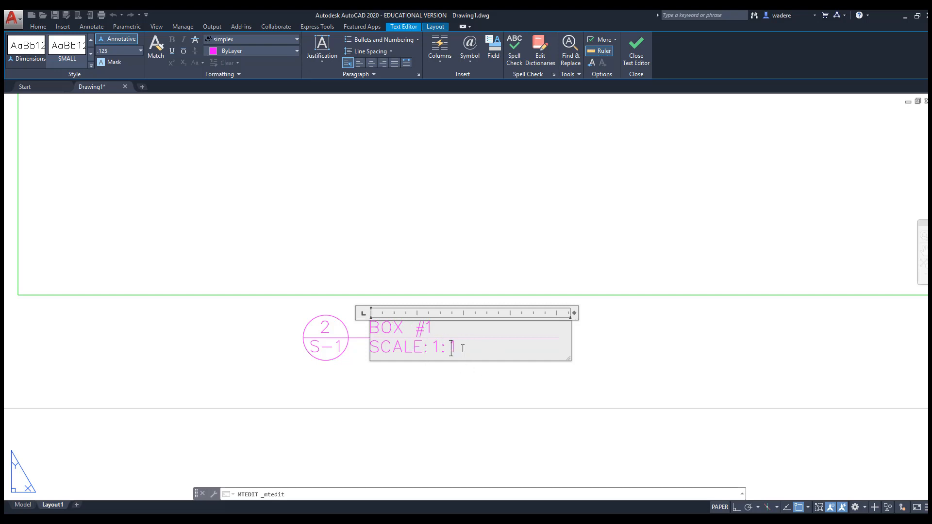
pyautogui.press('Left')
pyautogui.press('BackSpace')
pyautogui.write(':')
pyautogui.click(395, 431)
# - Change the detail number in the BOX #1 label's circle to 3 and finish editing it
pyautogui.click(324, 316)
pyautogui.doubleClick(324, 326)
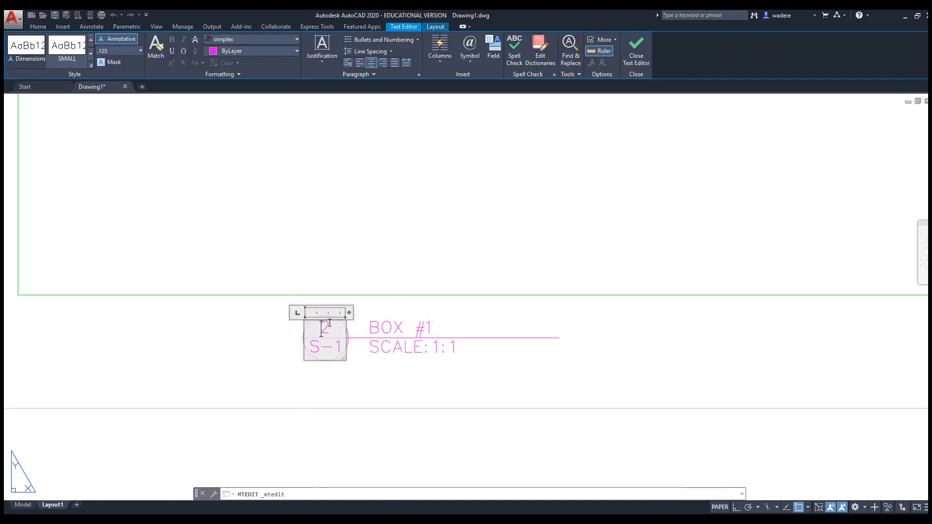
pyautogui.moveTo(332, 327); pyautogui.dragTo(319, 325)
pyautogui.write('3')
pyautogui.click(422, 468)
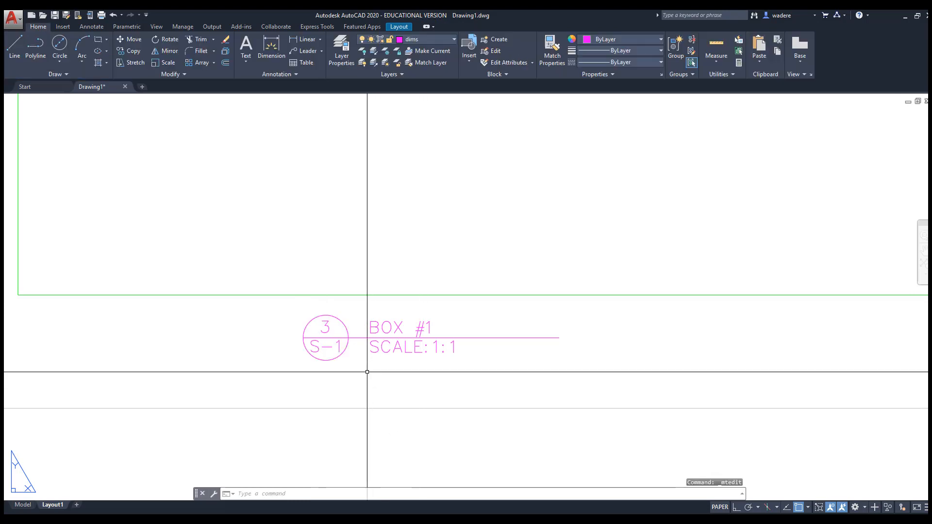
pyautogui.scroll(-4, 366, 374)
pyautogui.moveTo(356, 340); pyautogui.dragTo(438, 313, button='middle')
pyautogui.scroll(-2, 486, 368)
pyautogui.scroll(1, 438, 314)
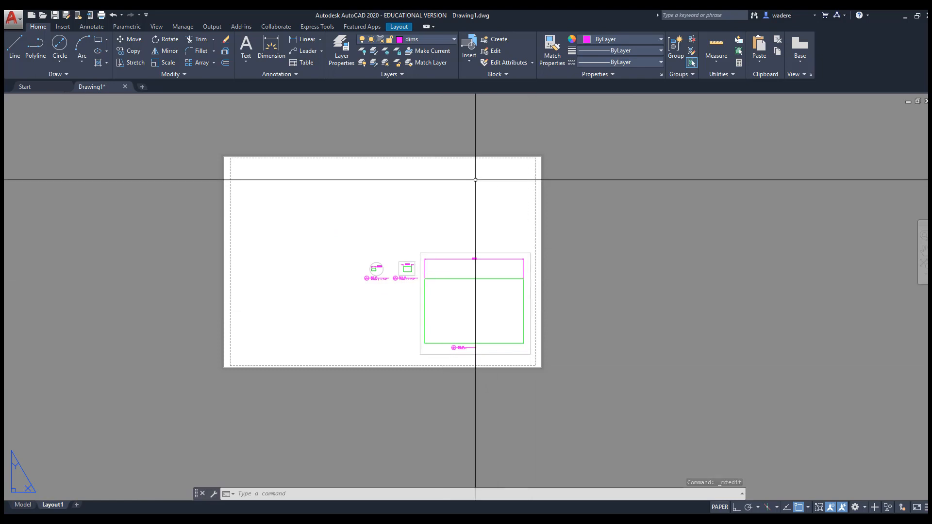